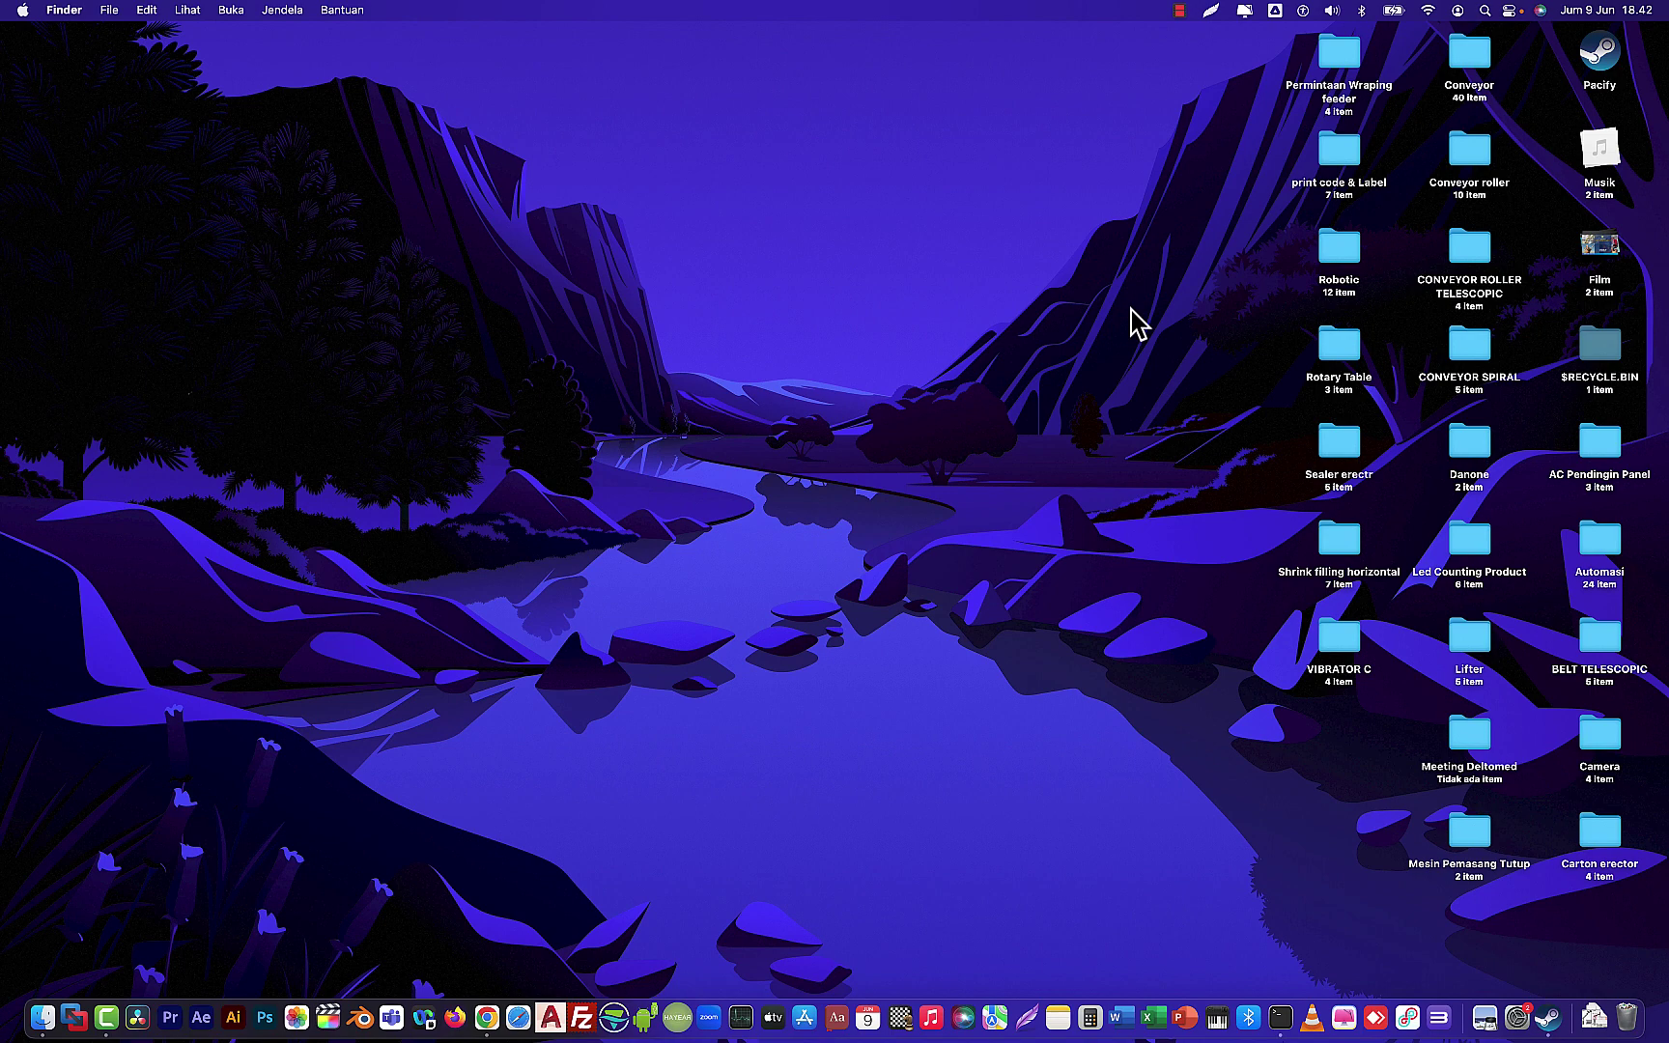
# View the Mac's system overview with its macOS version and hardware specifications, and close it
pyautogui.click(21, 12)
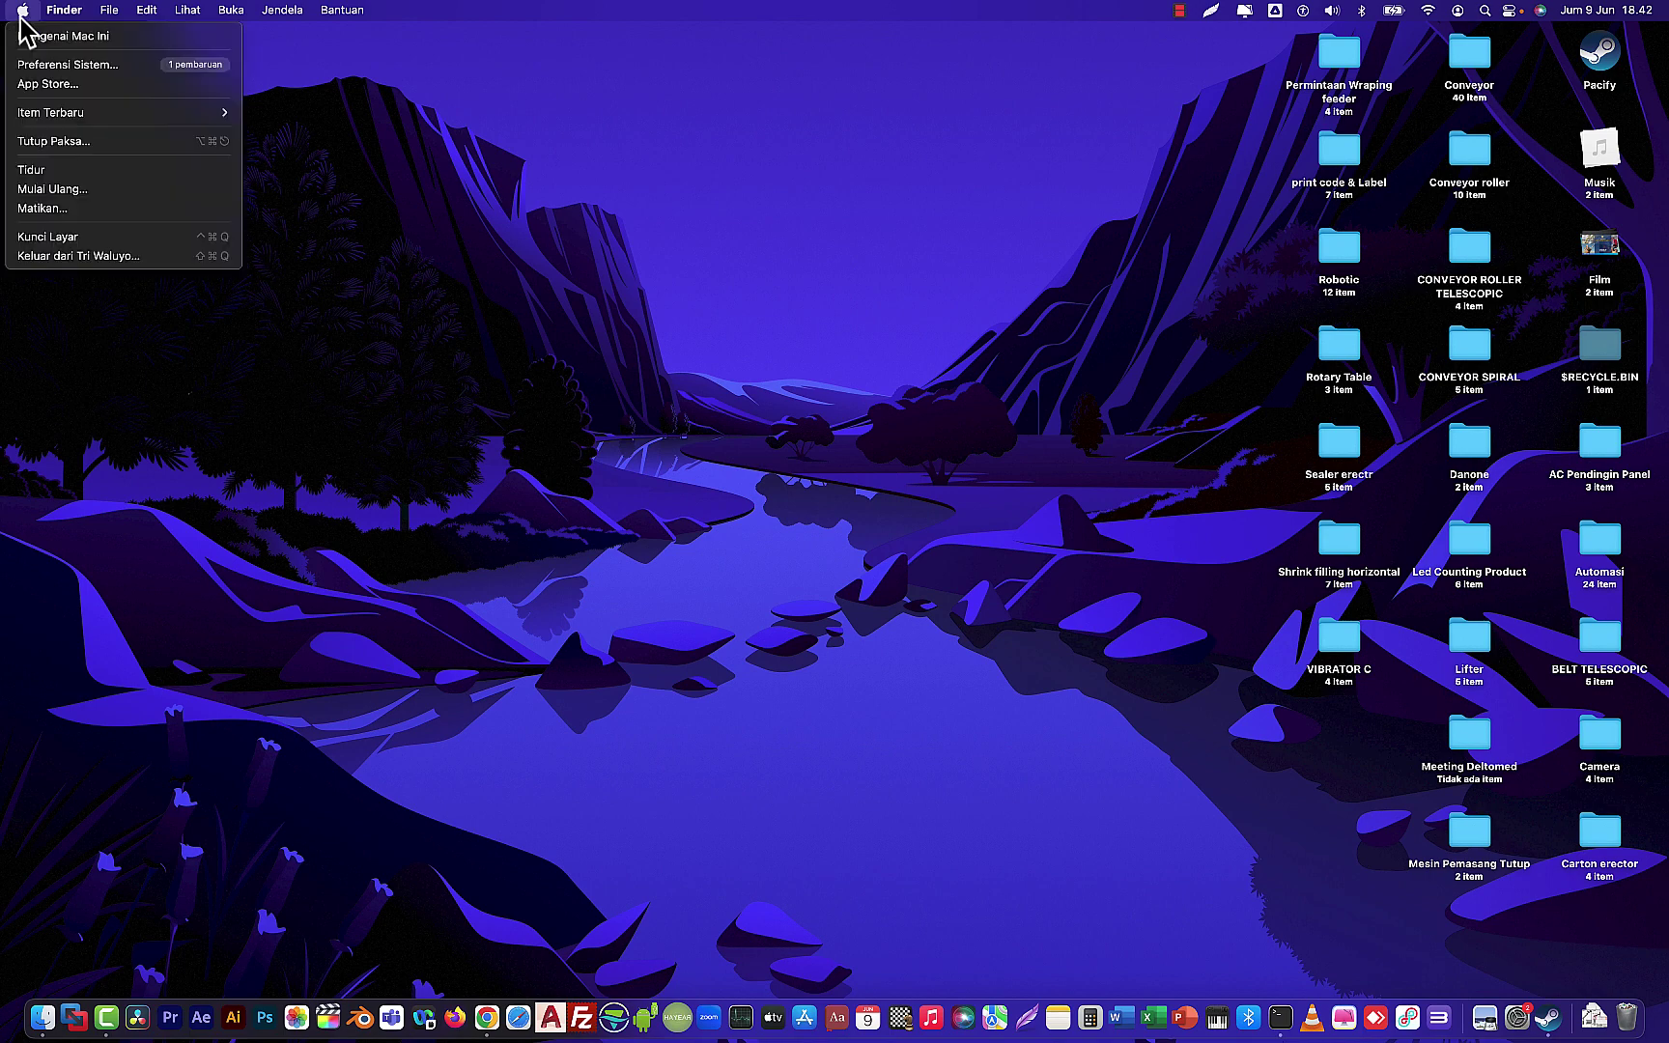
pyautogui.click(29, 39)
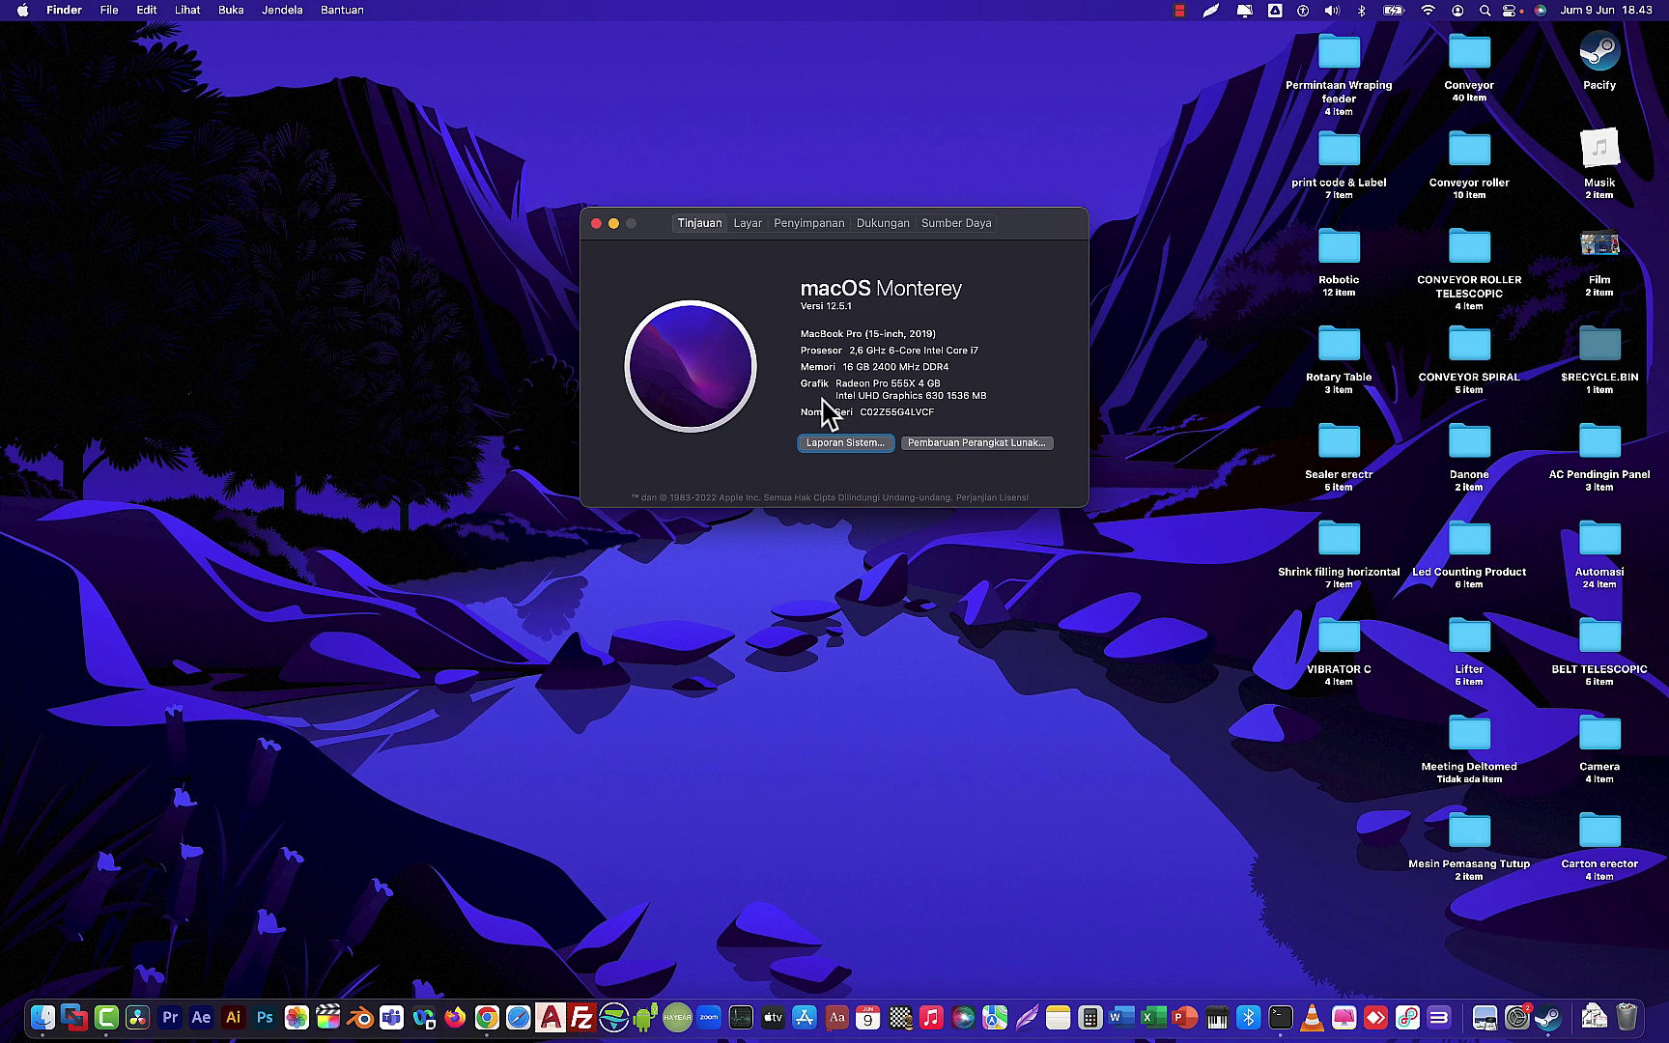
pyautogui.click(596, 223)
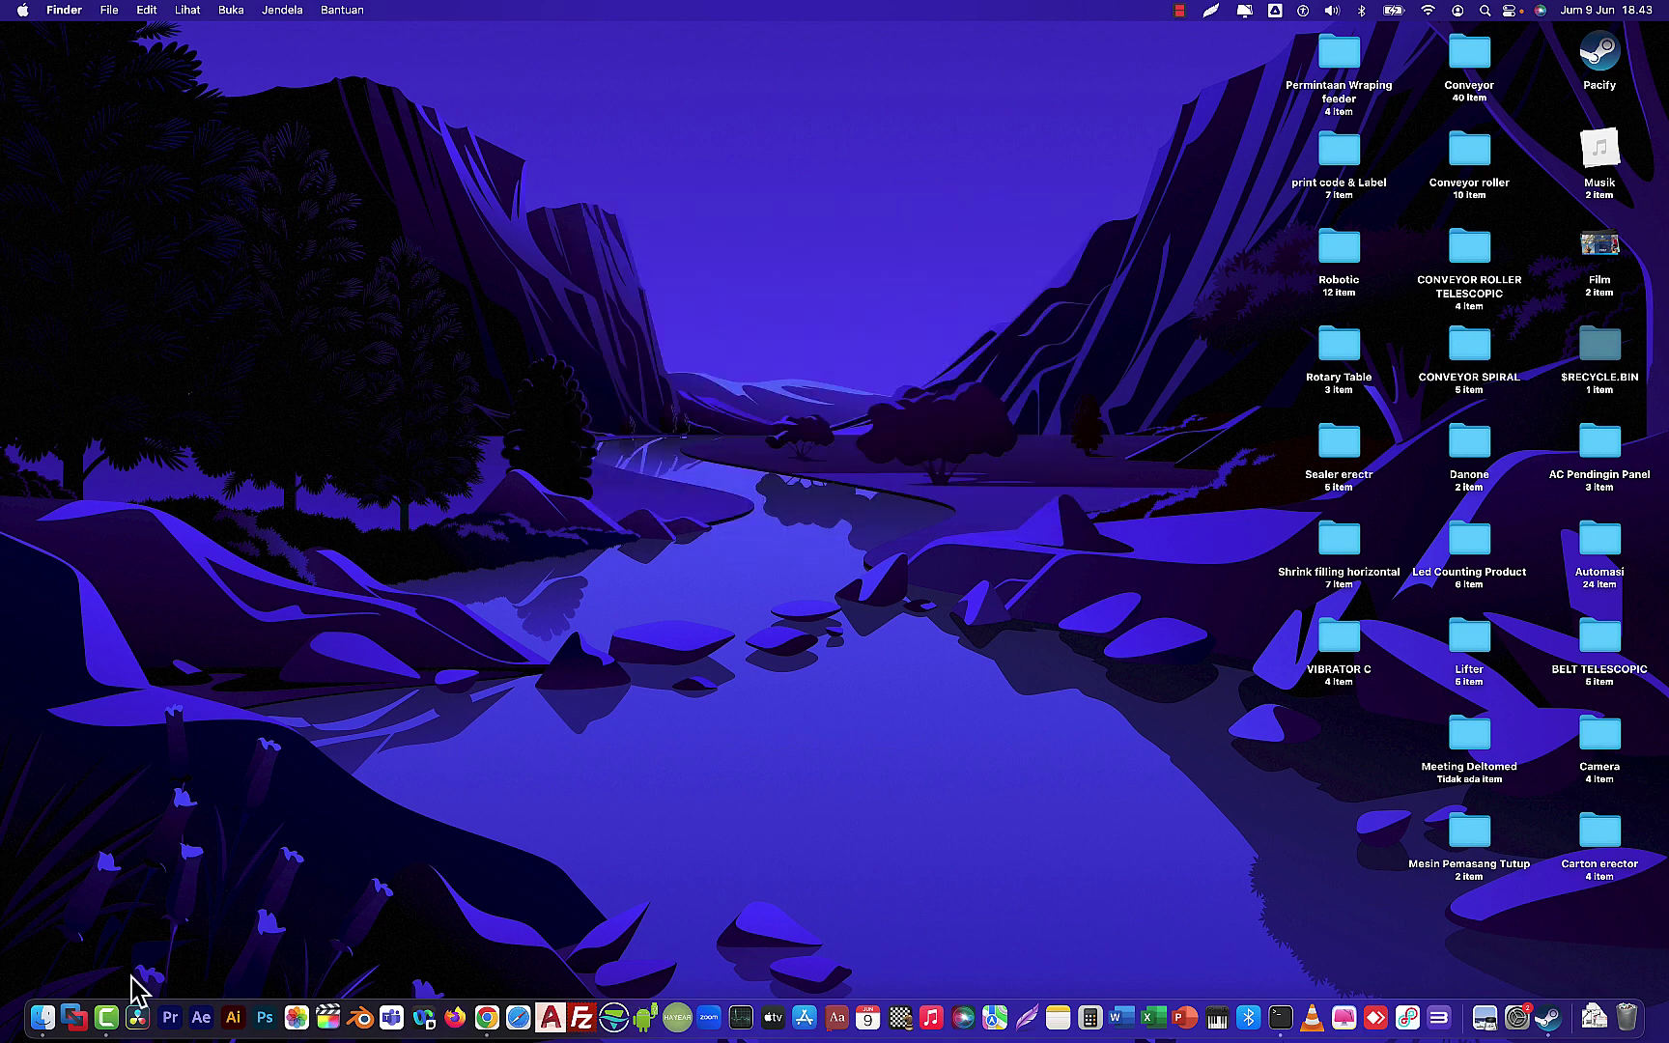
# Review the Emu PS3 folder's contents: PS3UPDAT490.PUP, rpcs3-emulator-update.dmg and the Virtua Fighter 5 (USA) folder
pyautogui.click(43, 1016)
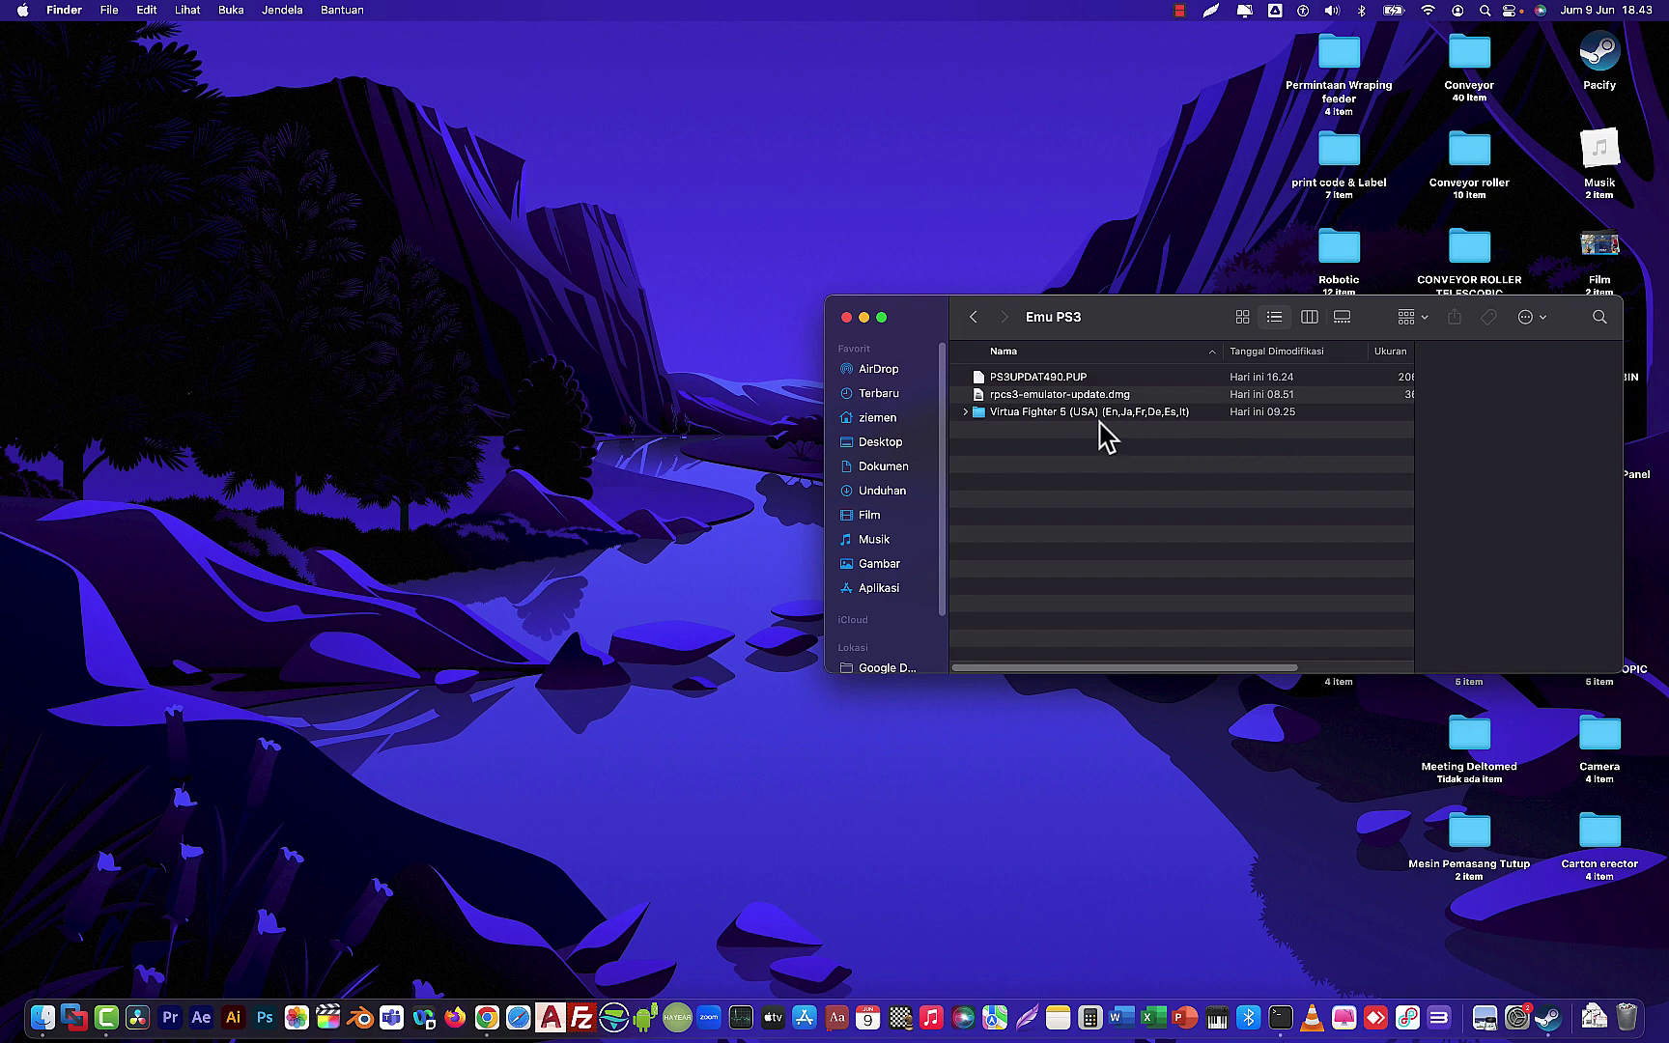
pyautogui.click(1047, 378)
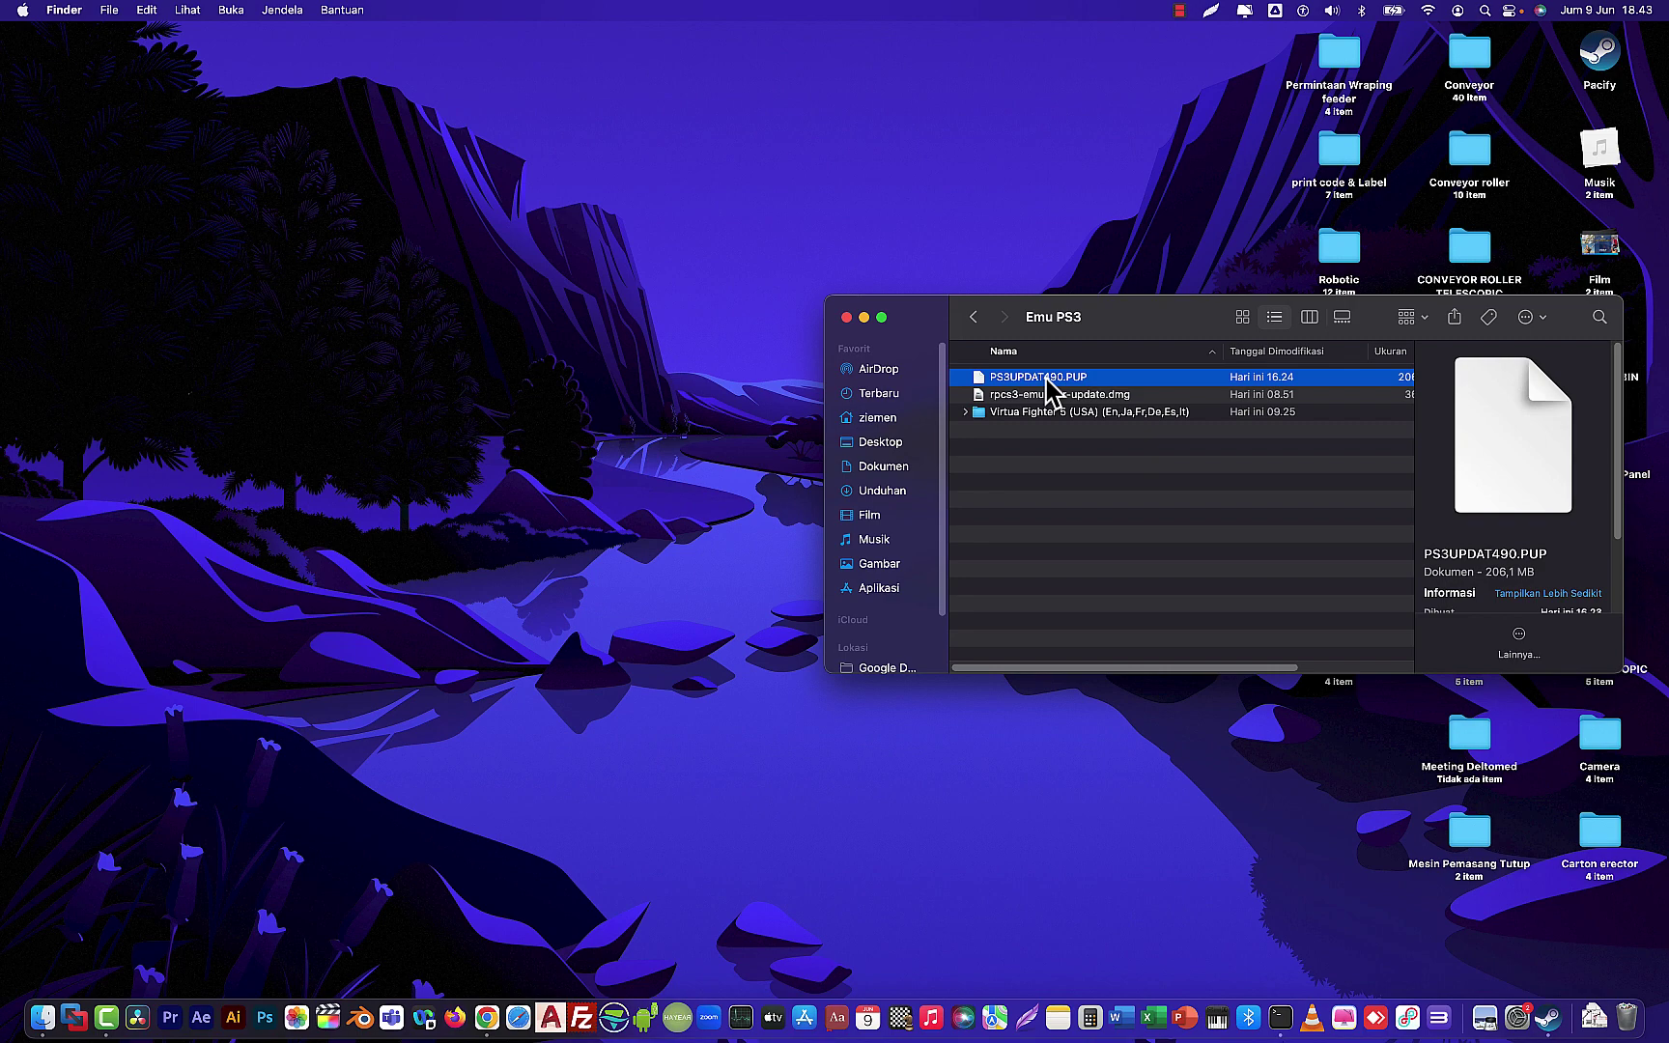
pyautogui.click(1057, 397)
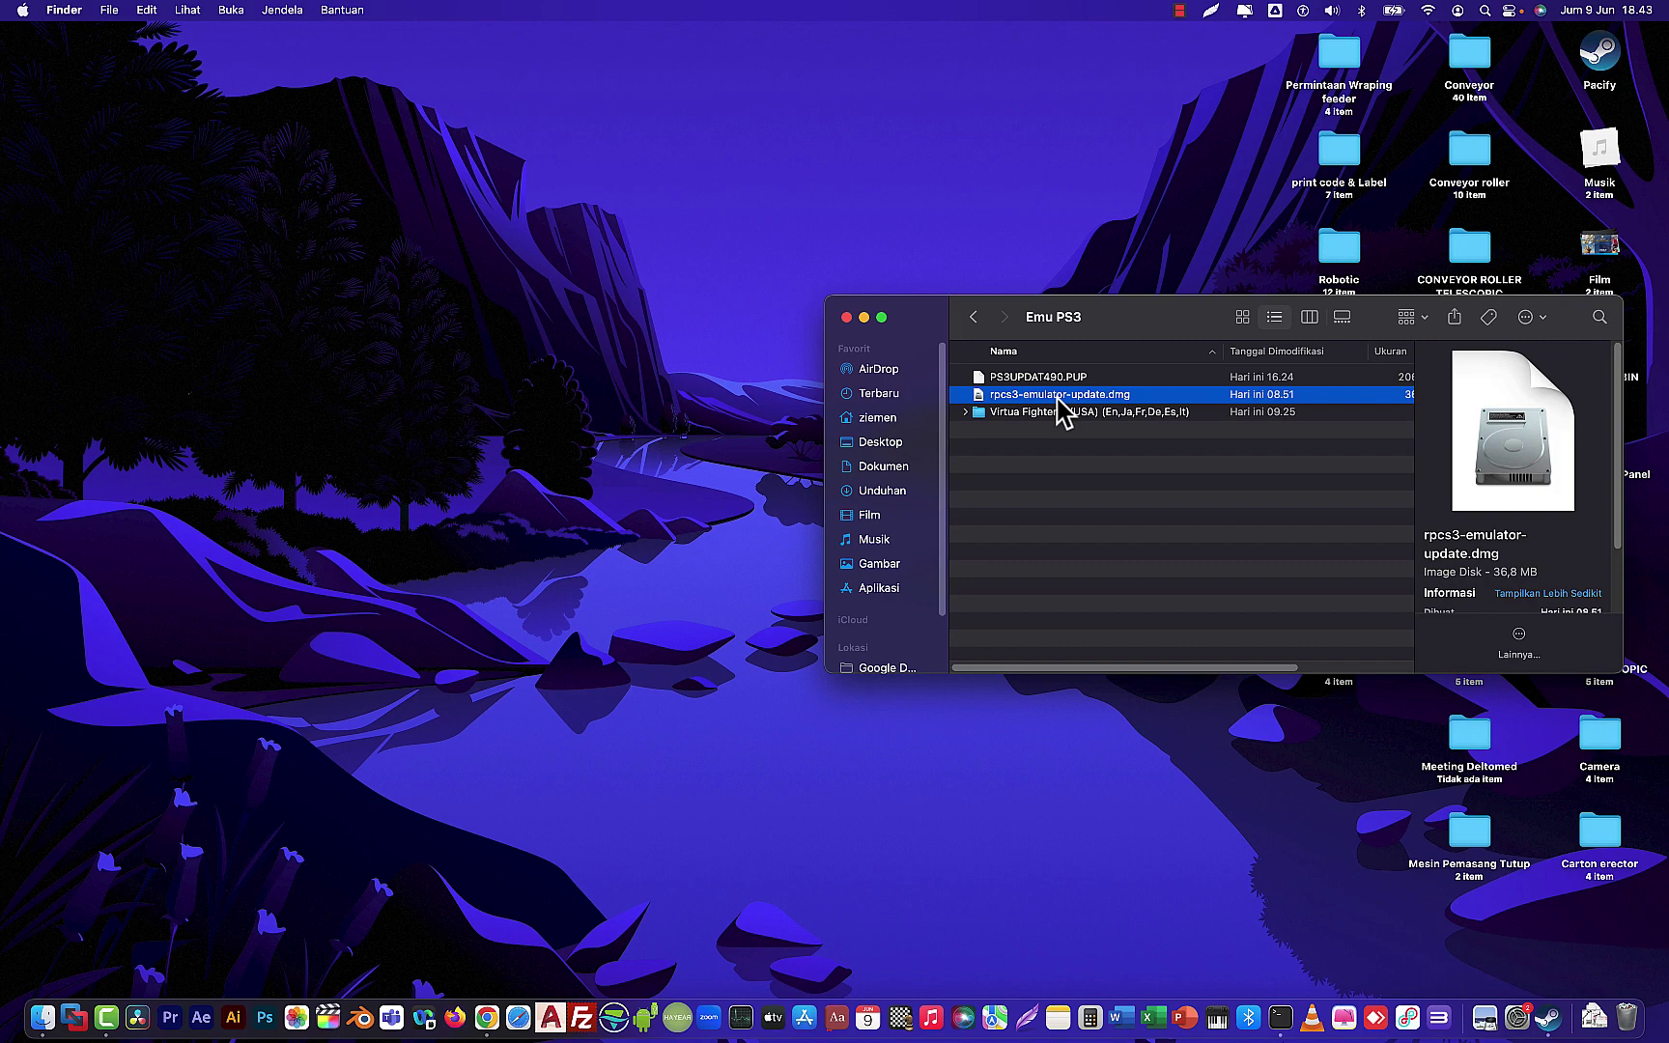
pyautogui.click(966, 411)
pyautogui.click(966, 411)
pyautogui.click(1024, 412)
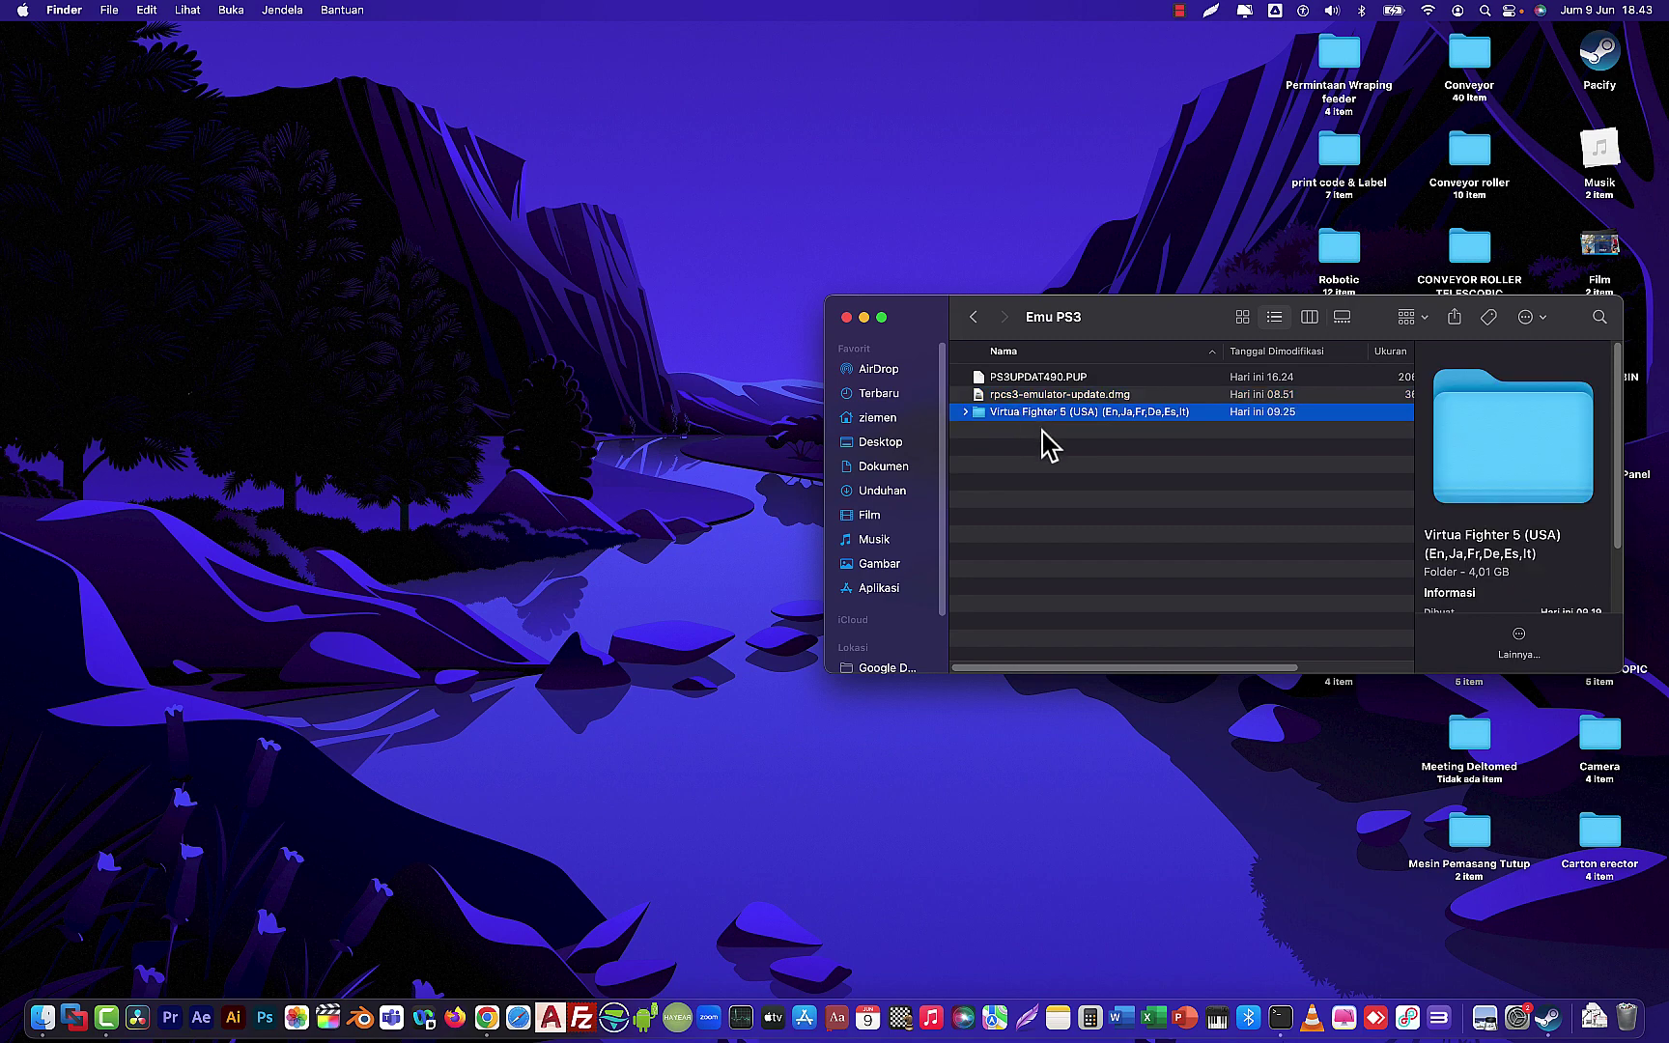
pyautogui.hscroll(1, 1117, 439)
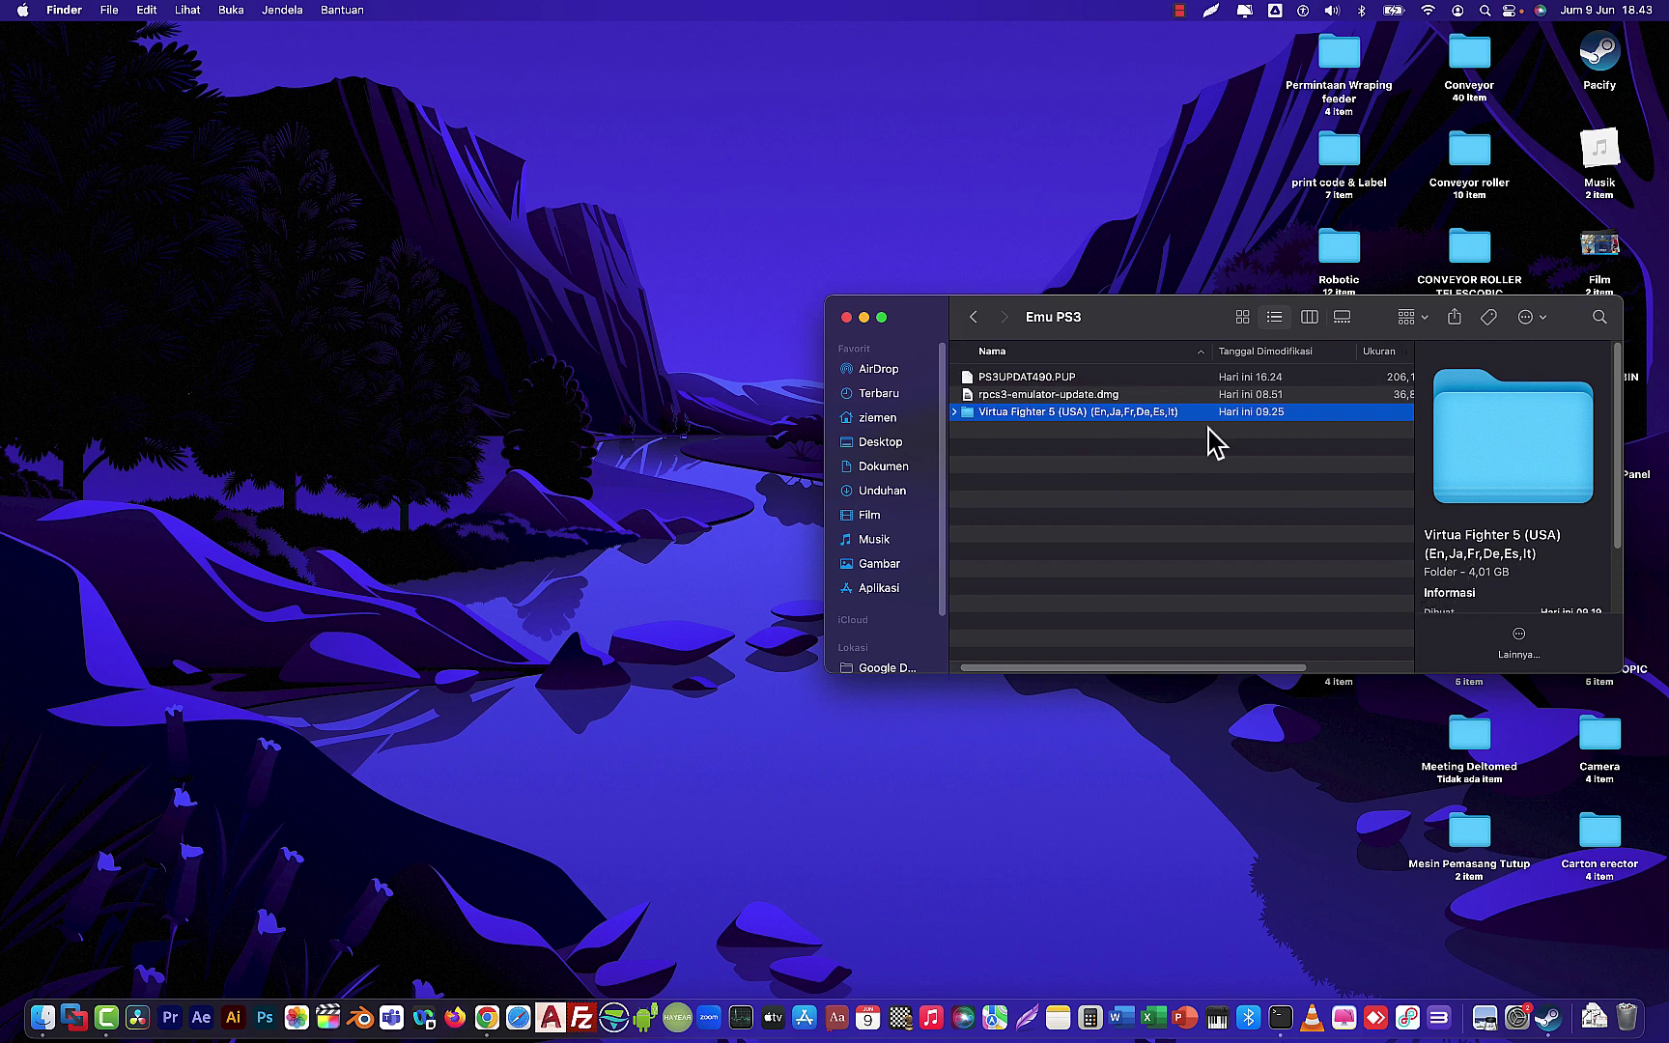
pyautogui.hscroll(-1, 1174, 454)
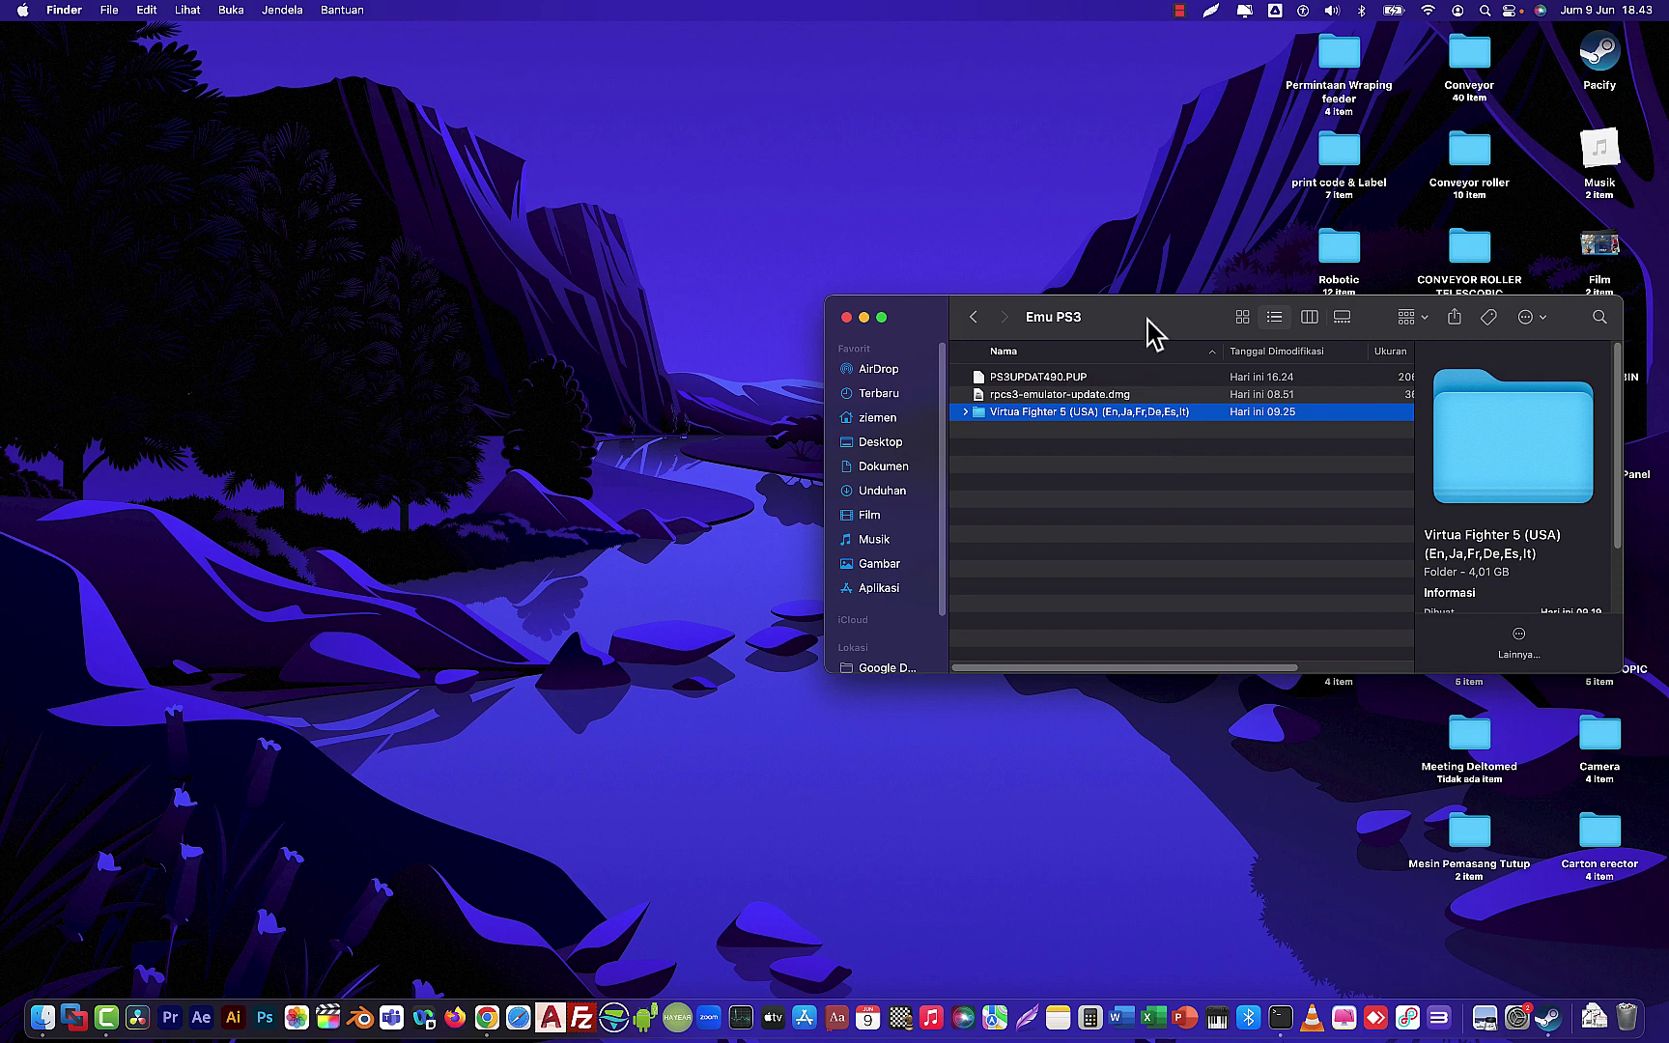
pyautogui.moveTo(1146, 328); pyautogui.dragTo(636, 257)
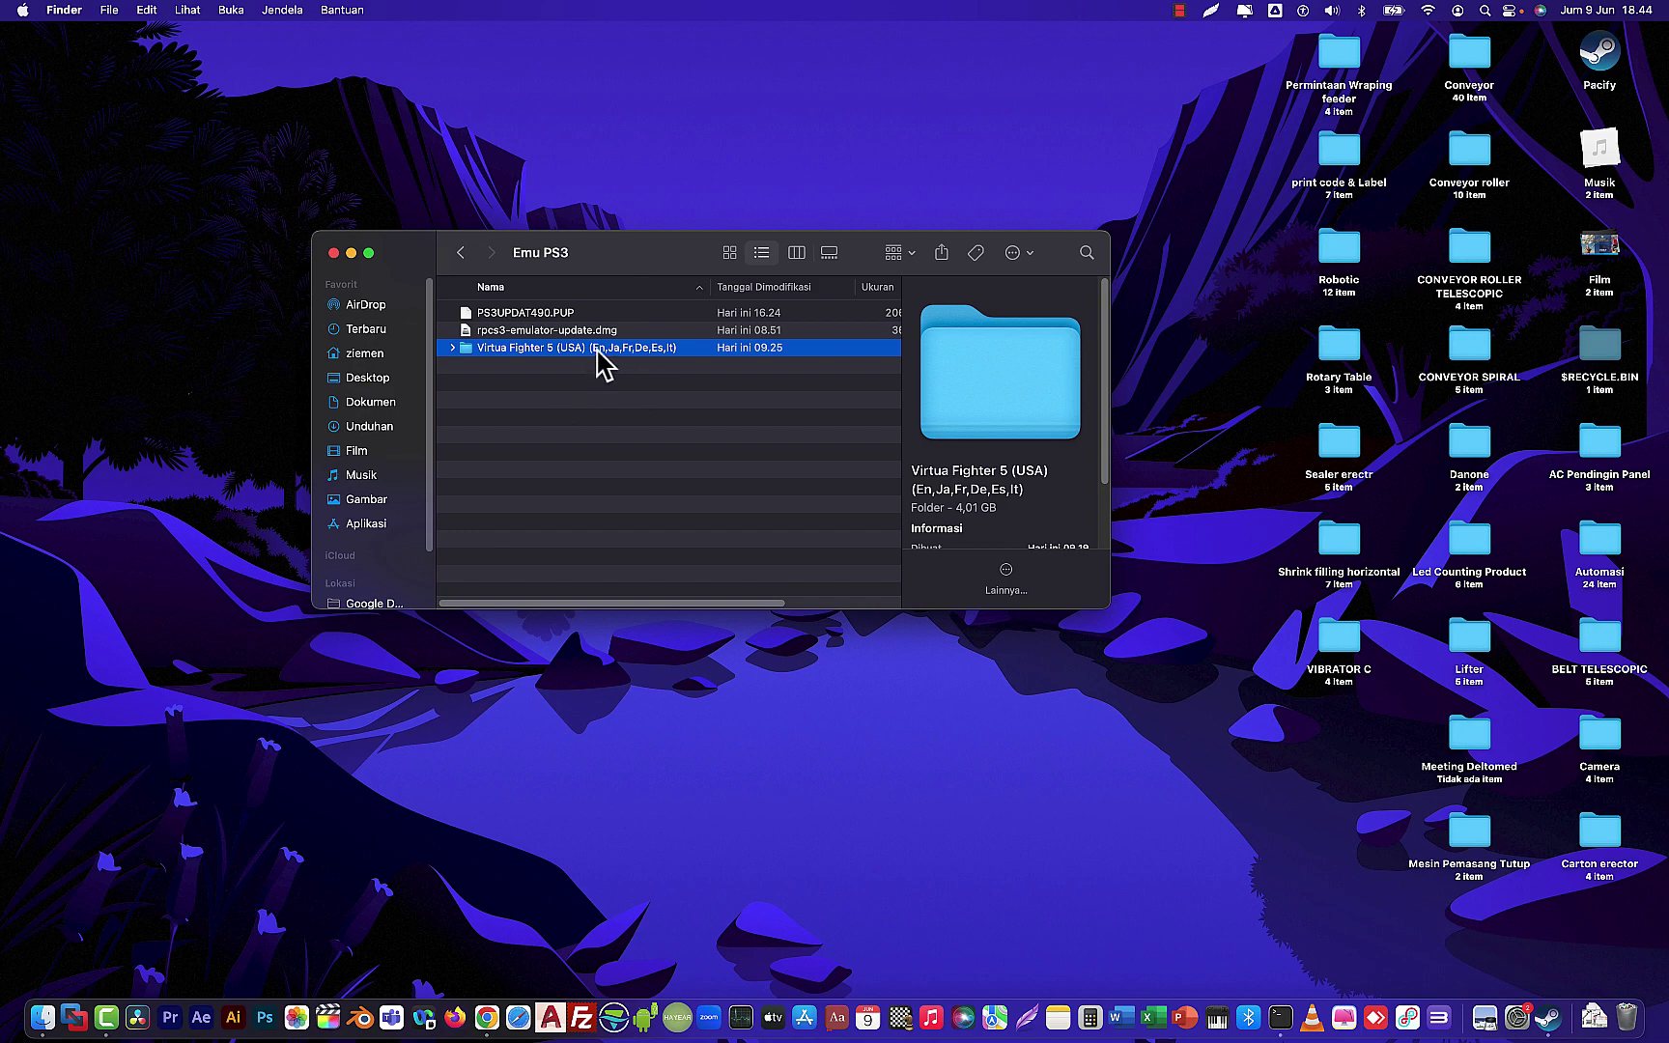
# Mount rpcs3-emulator-update.dmg and copy RPCS3 into the Applications folder, replacing the existing copy
pyautogui.click(581, 333)
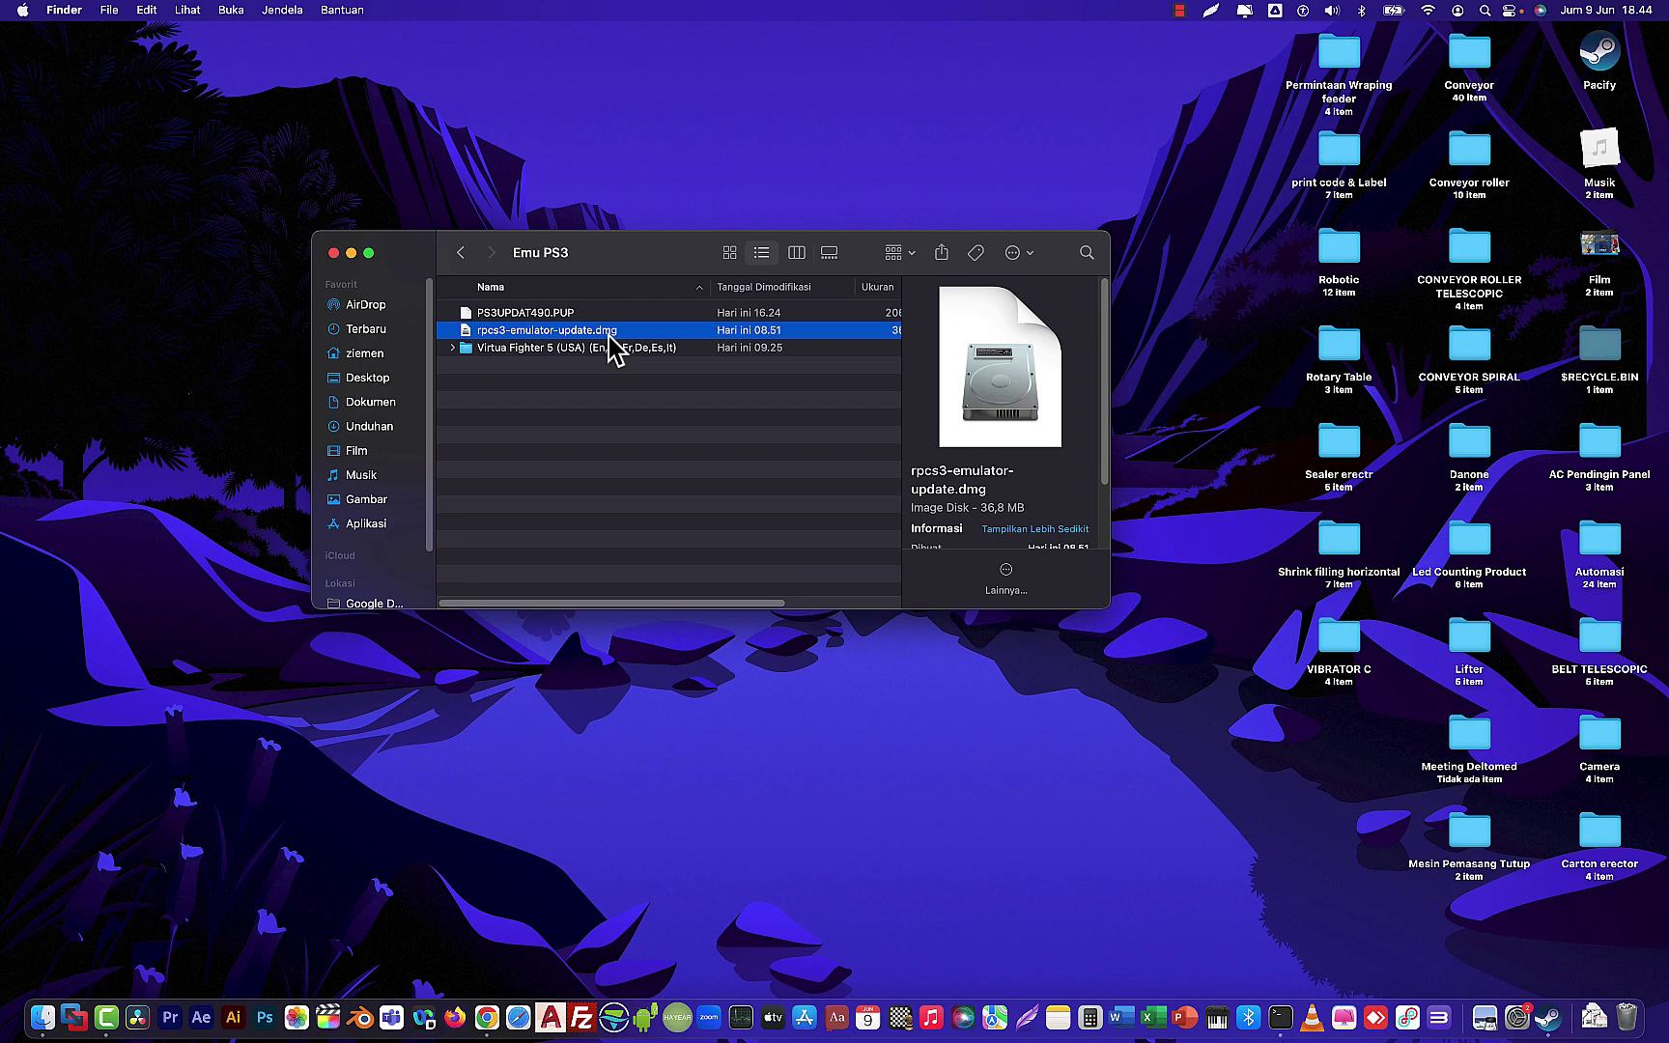
pyautogui.doubleClick(608, 334)
pyautogui.moveTo(854, 323); pyautogui.dragTo(630, 481)
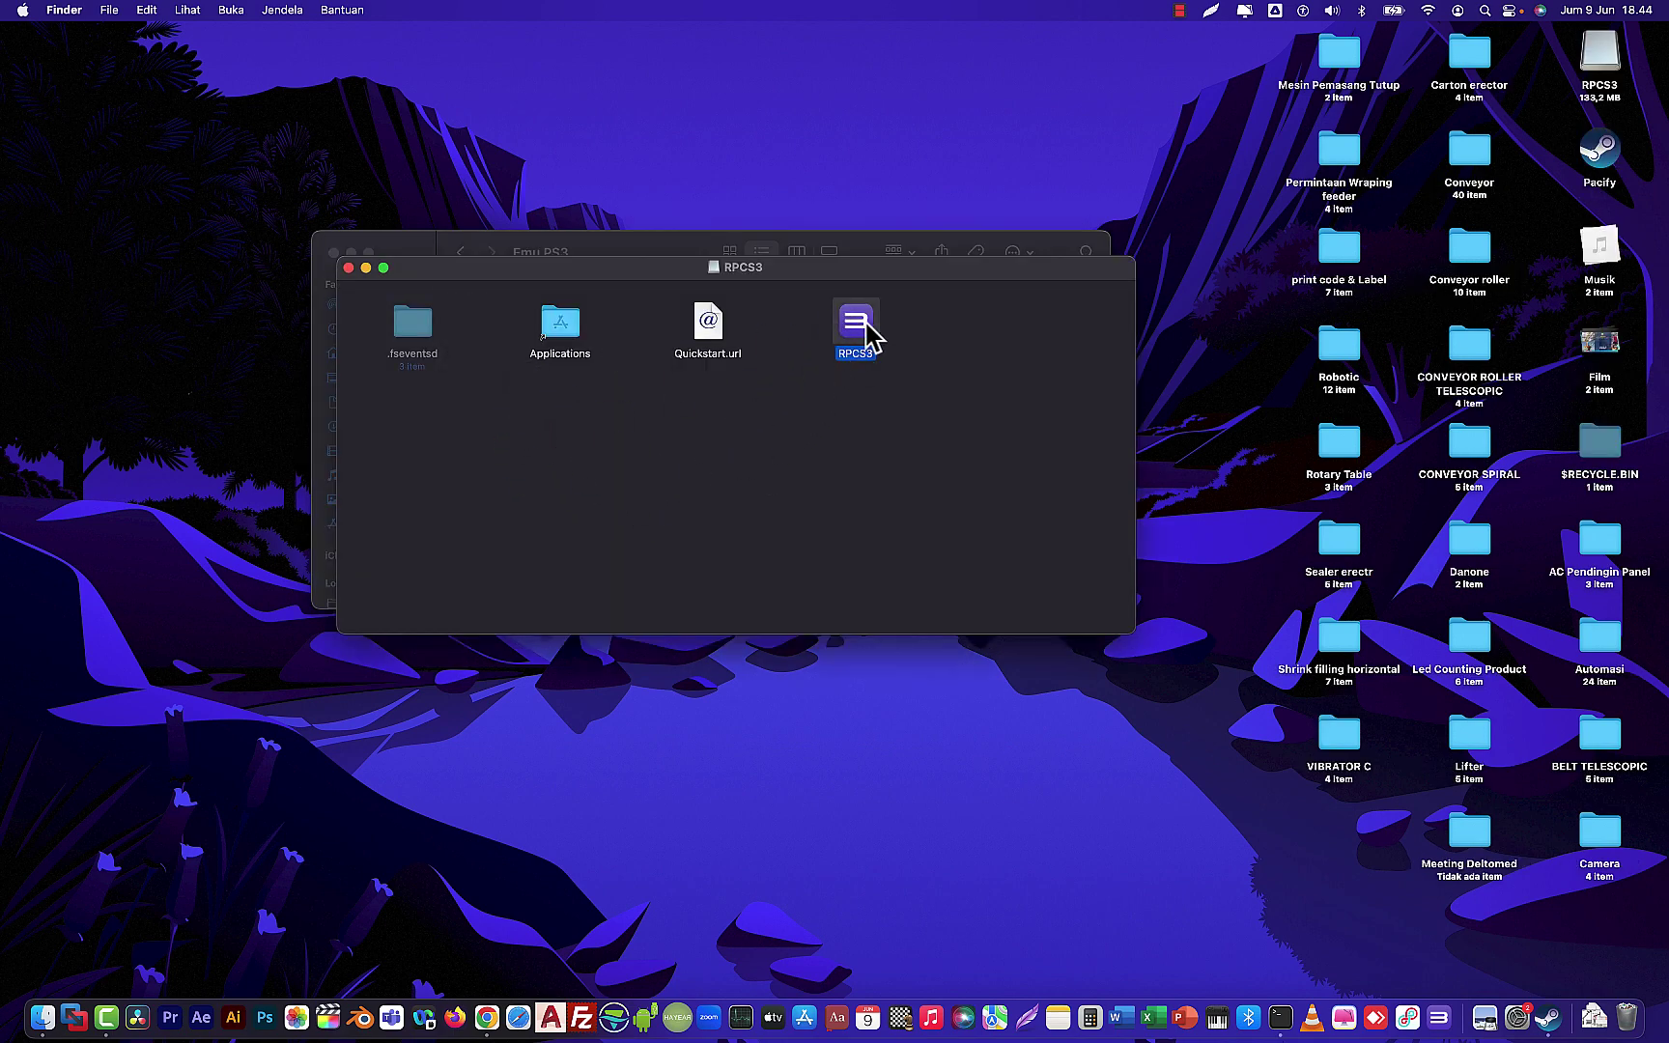
pyautogui.moveTo(872, 334); pyautogui.dragTo(567, 336)
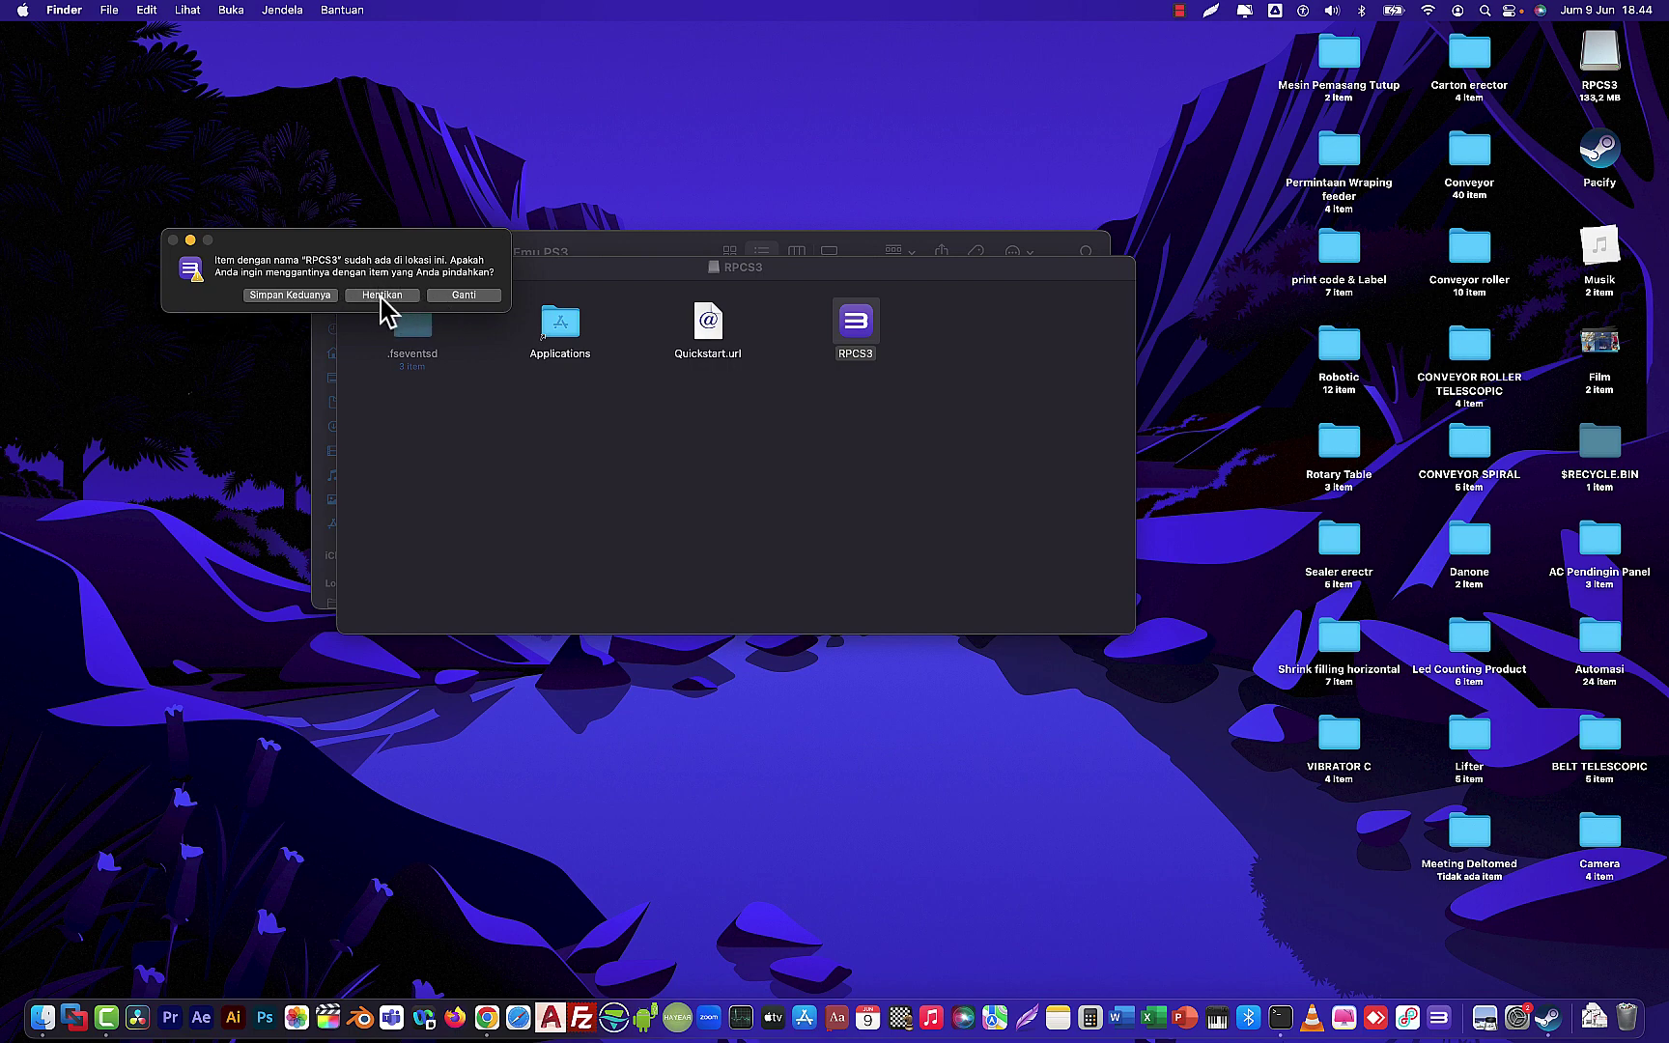
pyautogui.click(462, 294)
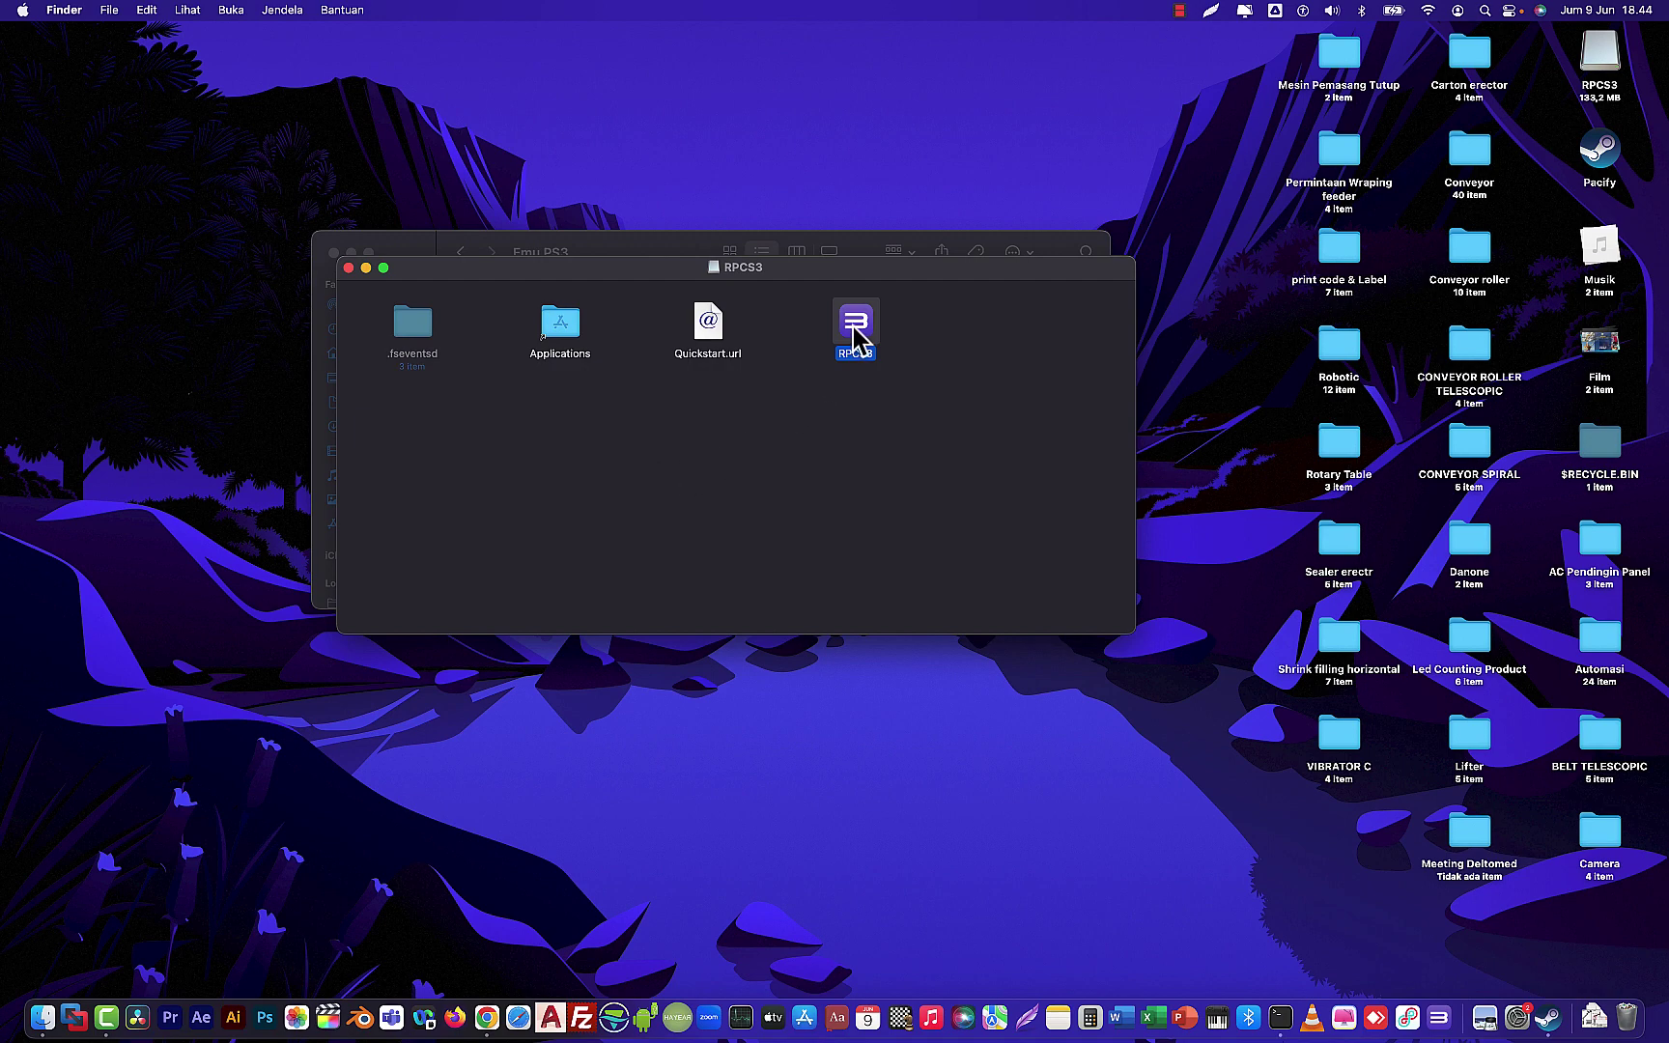
pyautogui.moveTo(854, 328); pyautogui.dragTo(784, 465)
pyautogui.click(349, 269)
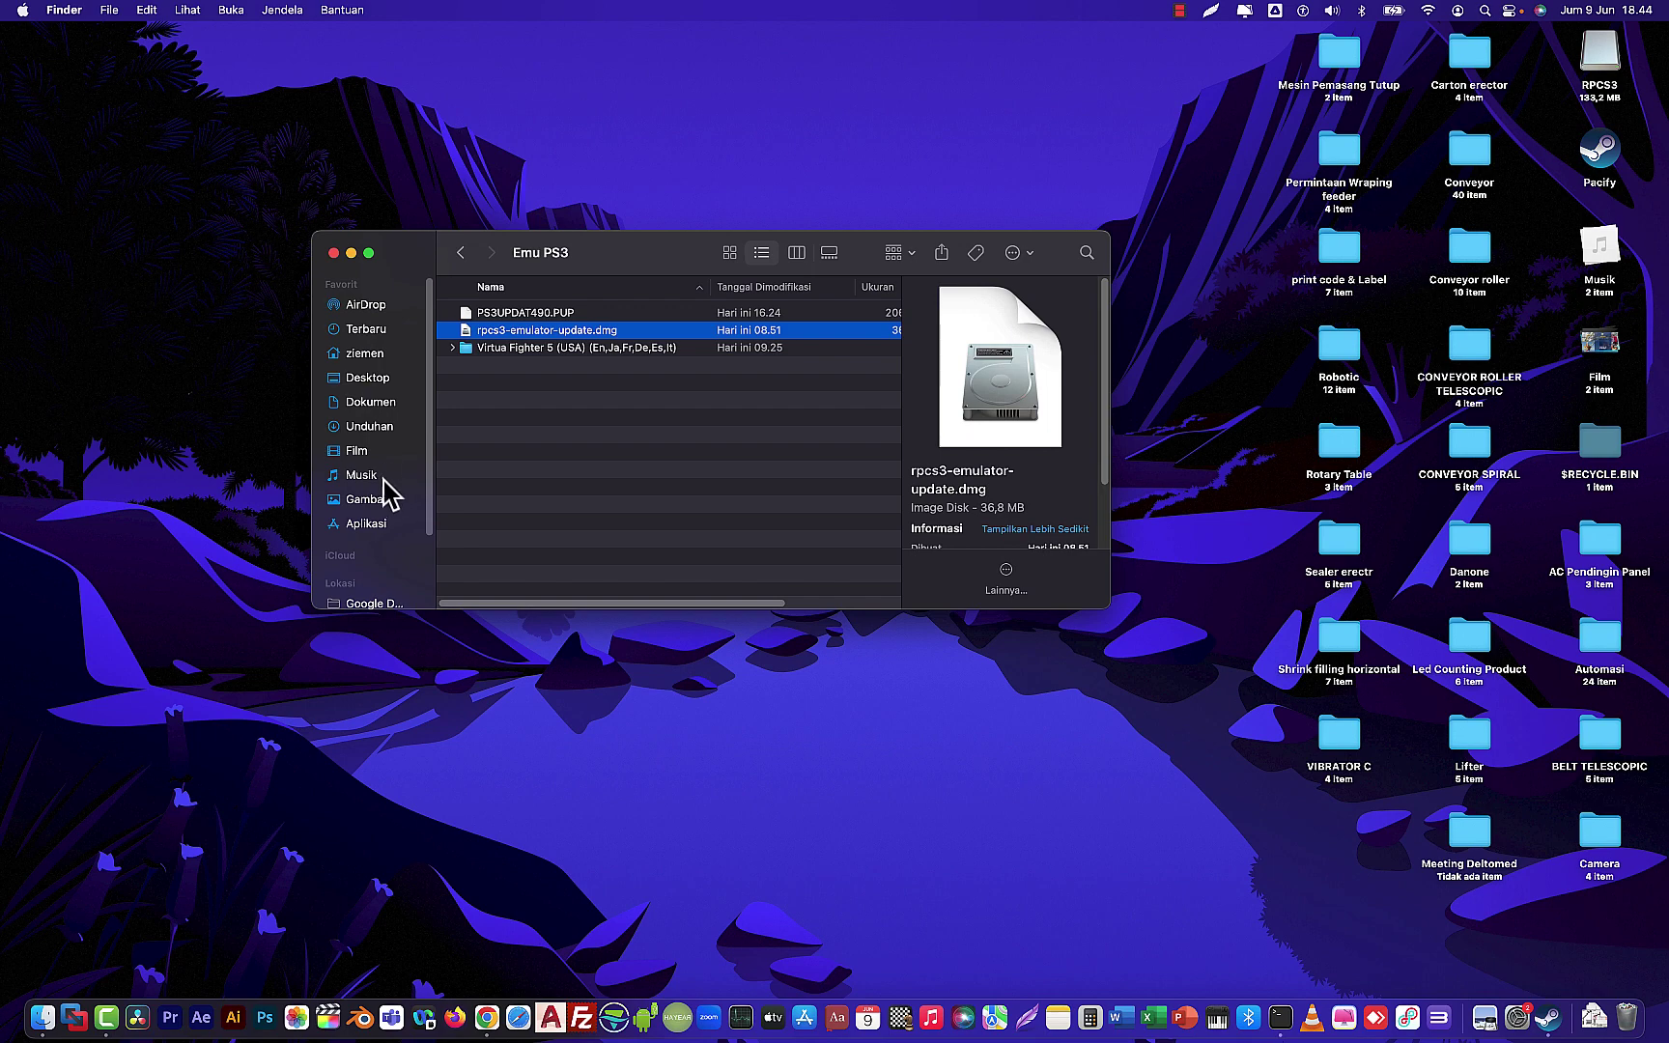
# Launch RPCS3 from the Applications folder and allow the downloaded app to open
pyautogui.click(372, 527)
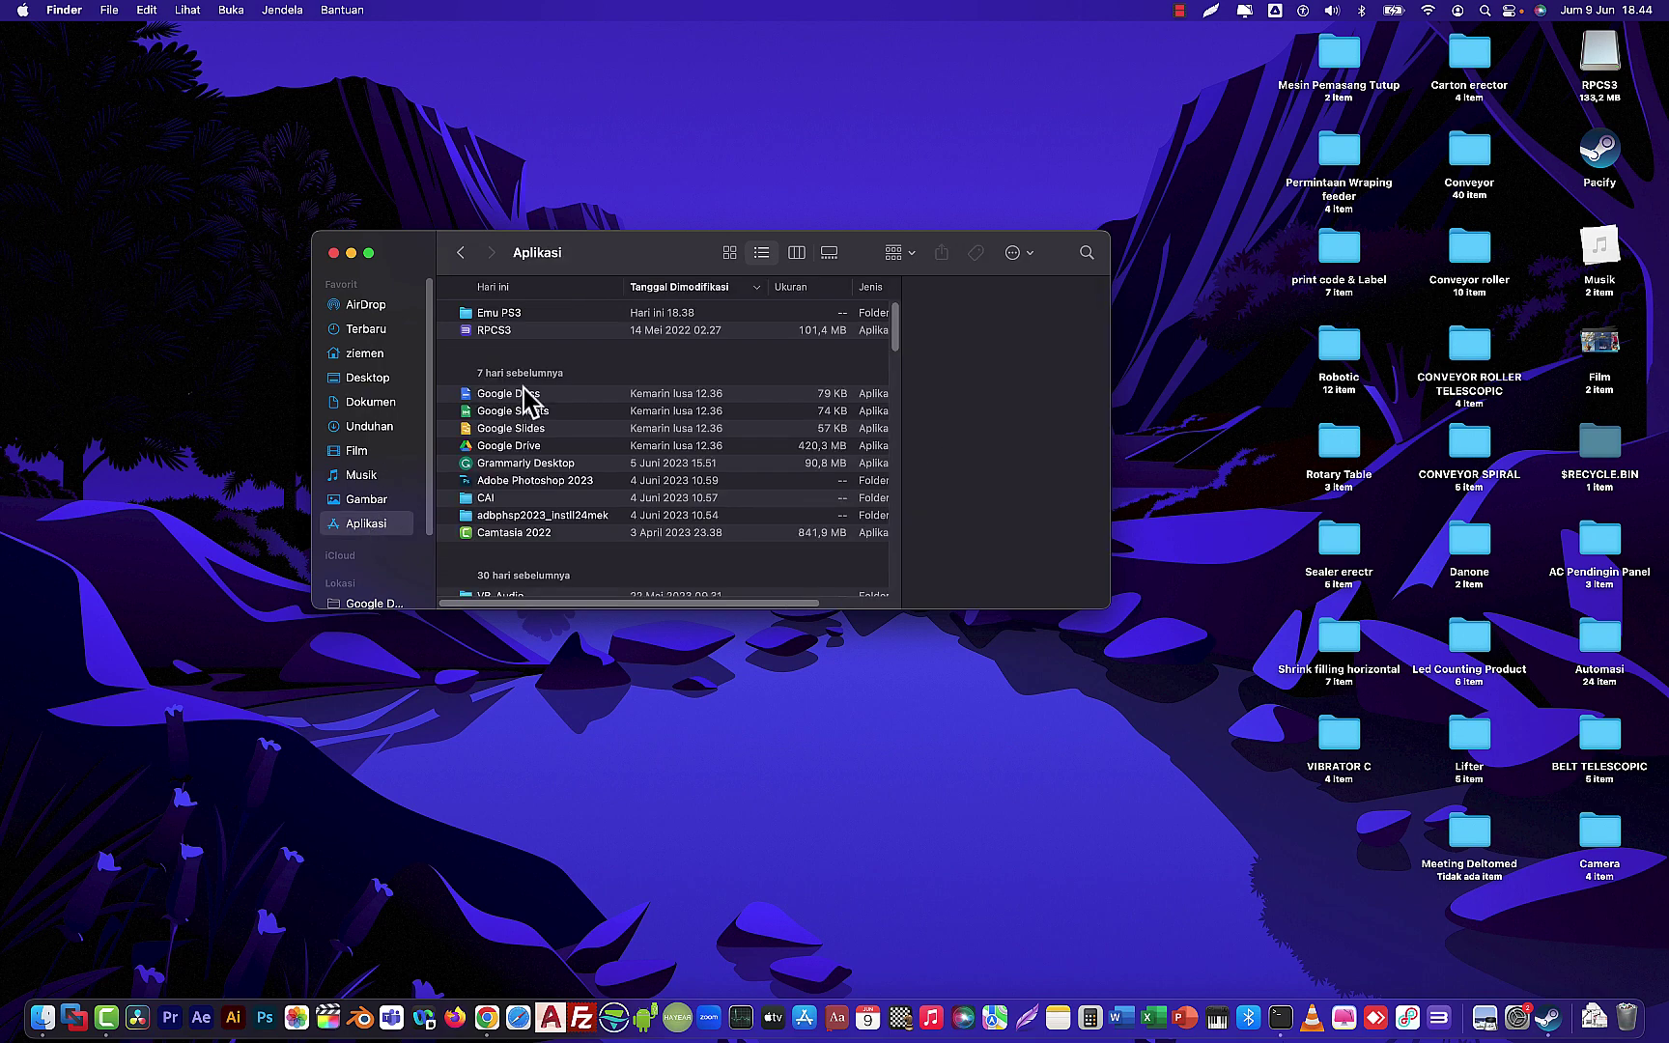
pyautogui.click(499, 332)
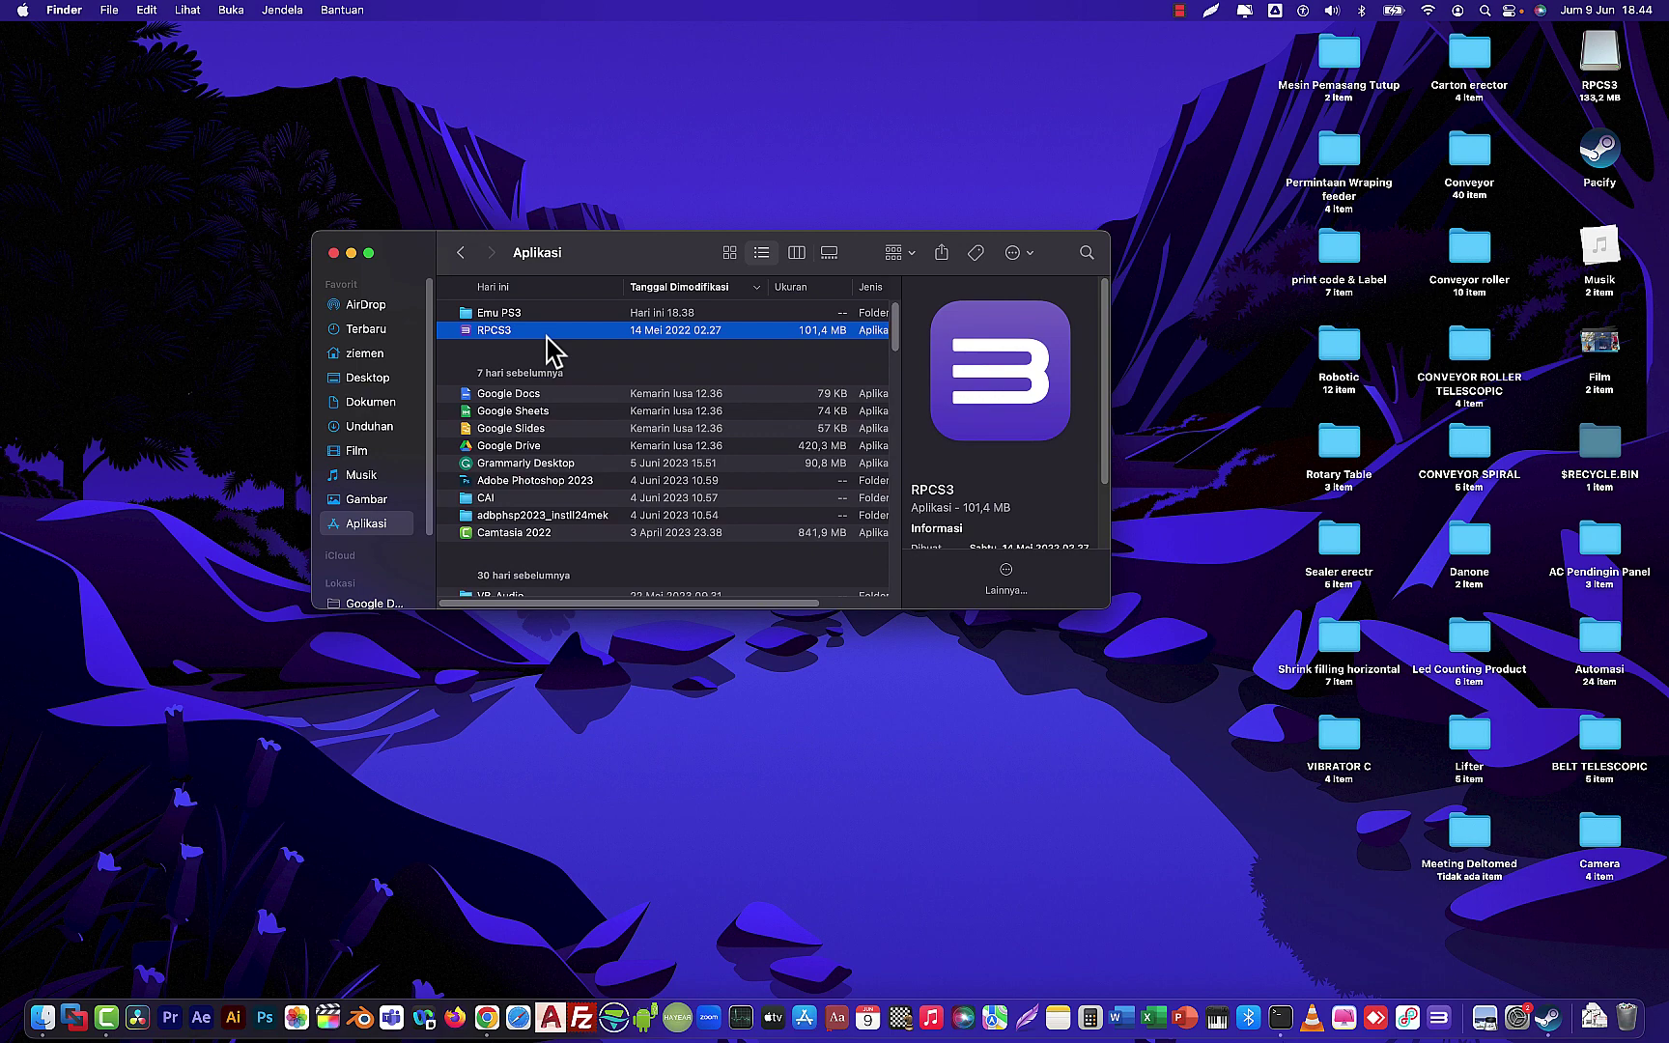
pyautogui.doubleClick(543, 333)
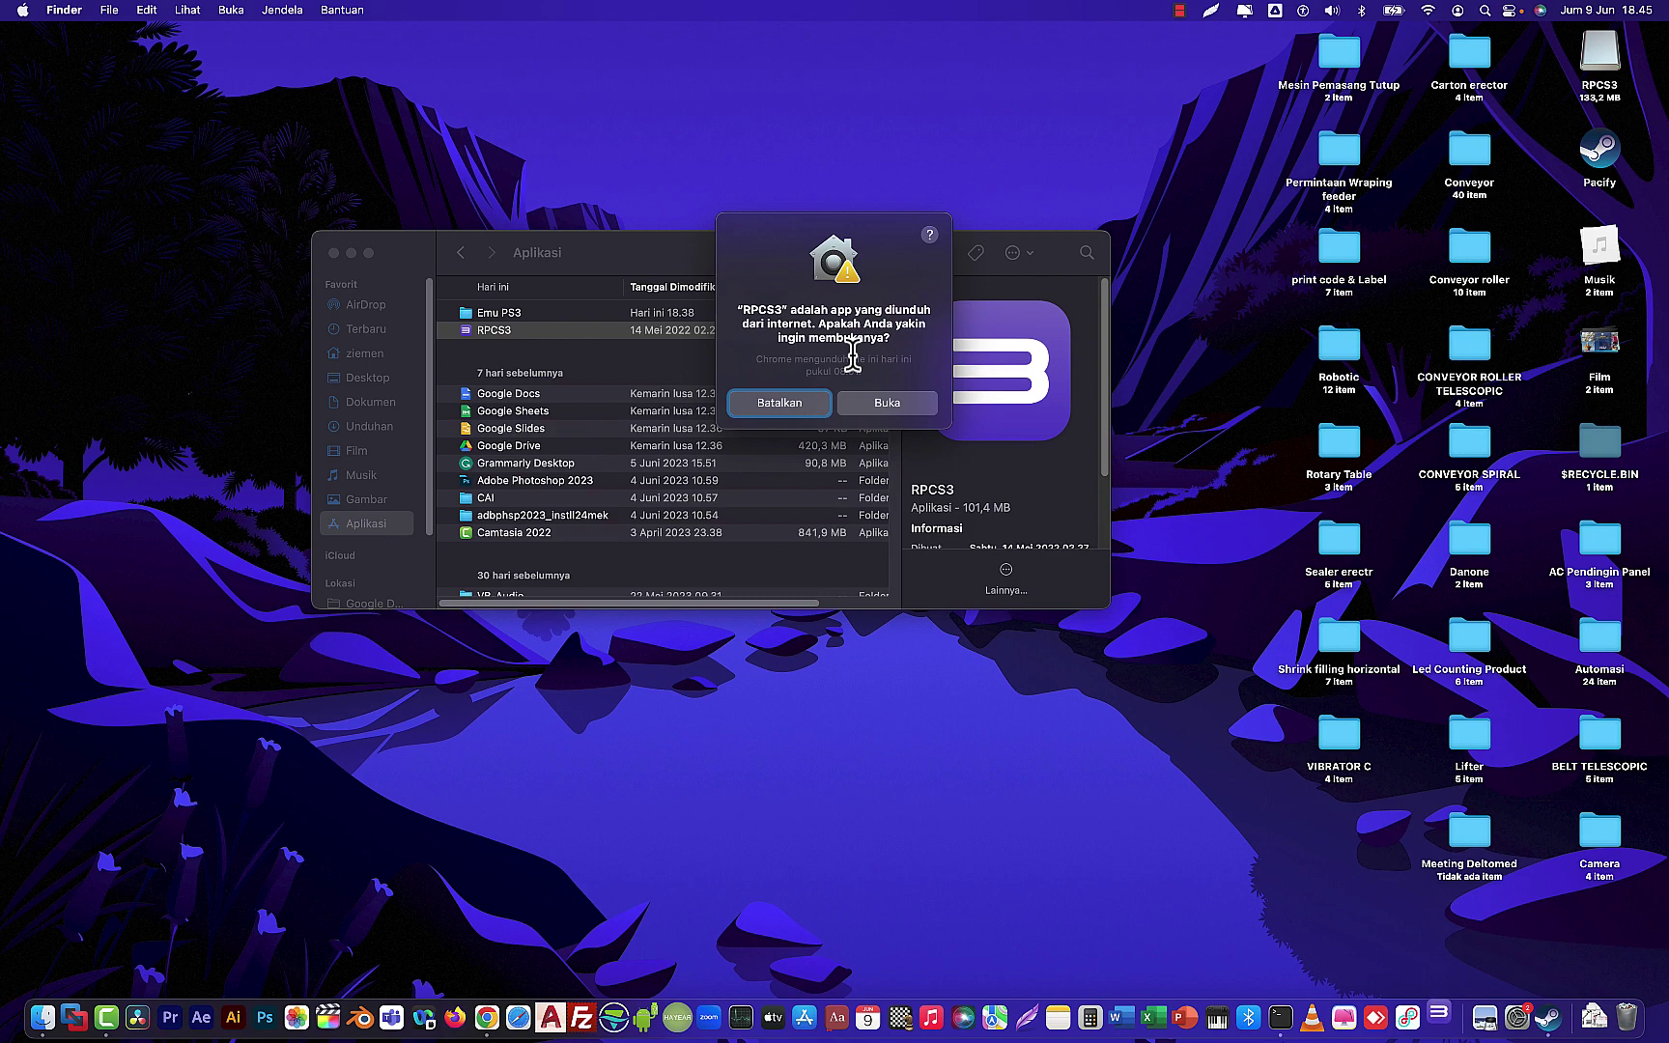
pyautogui.click(881, 405)
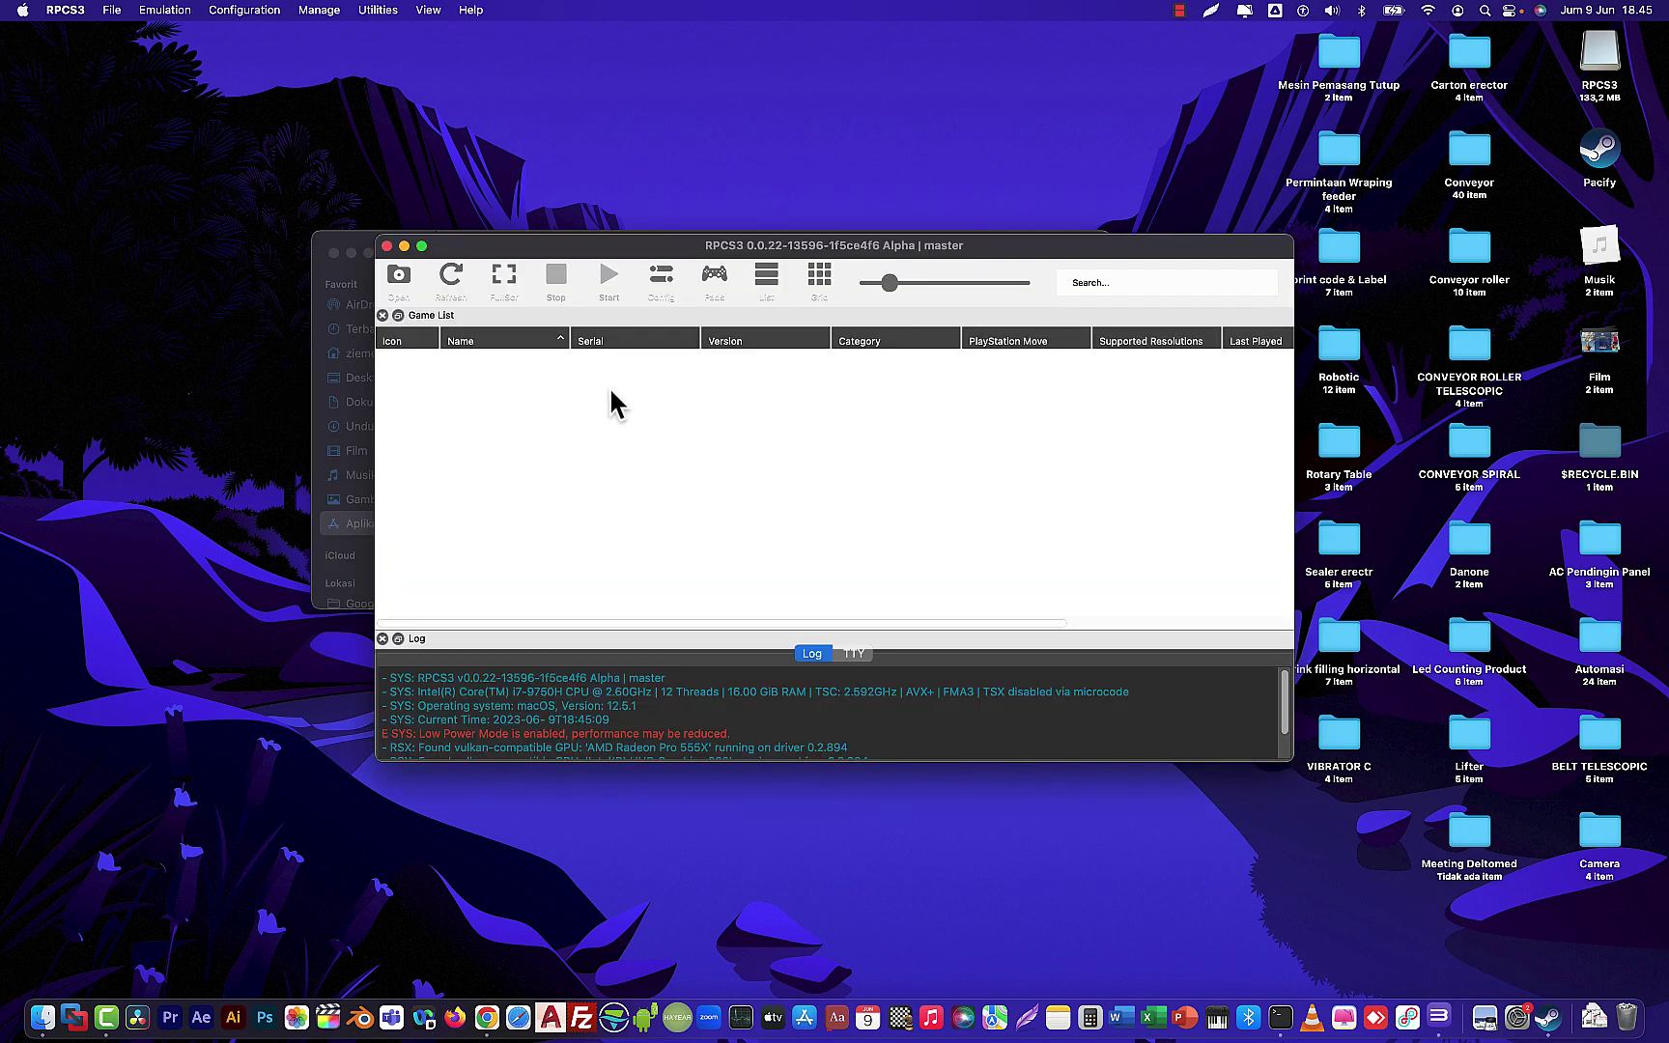
# Examine the macOS Security & Privacy settings, including the Location Services app list and FileVault, and close them
pyautogui.click(50, 10)
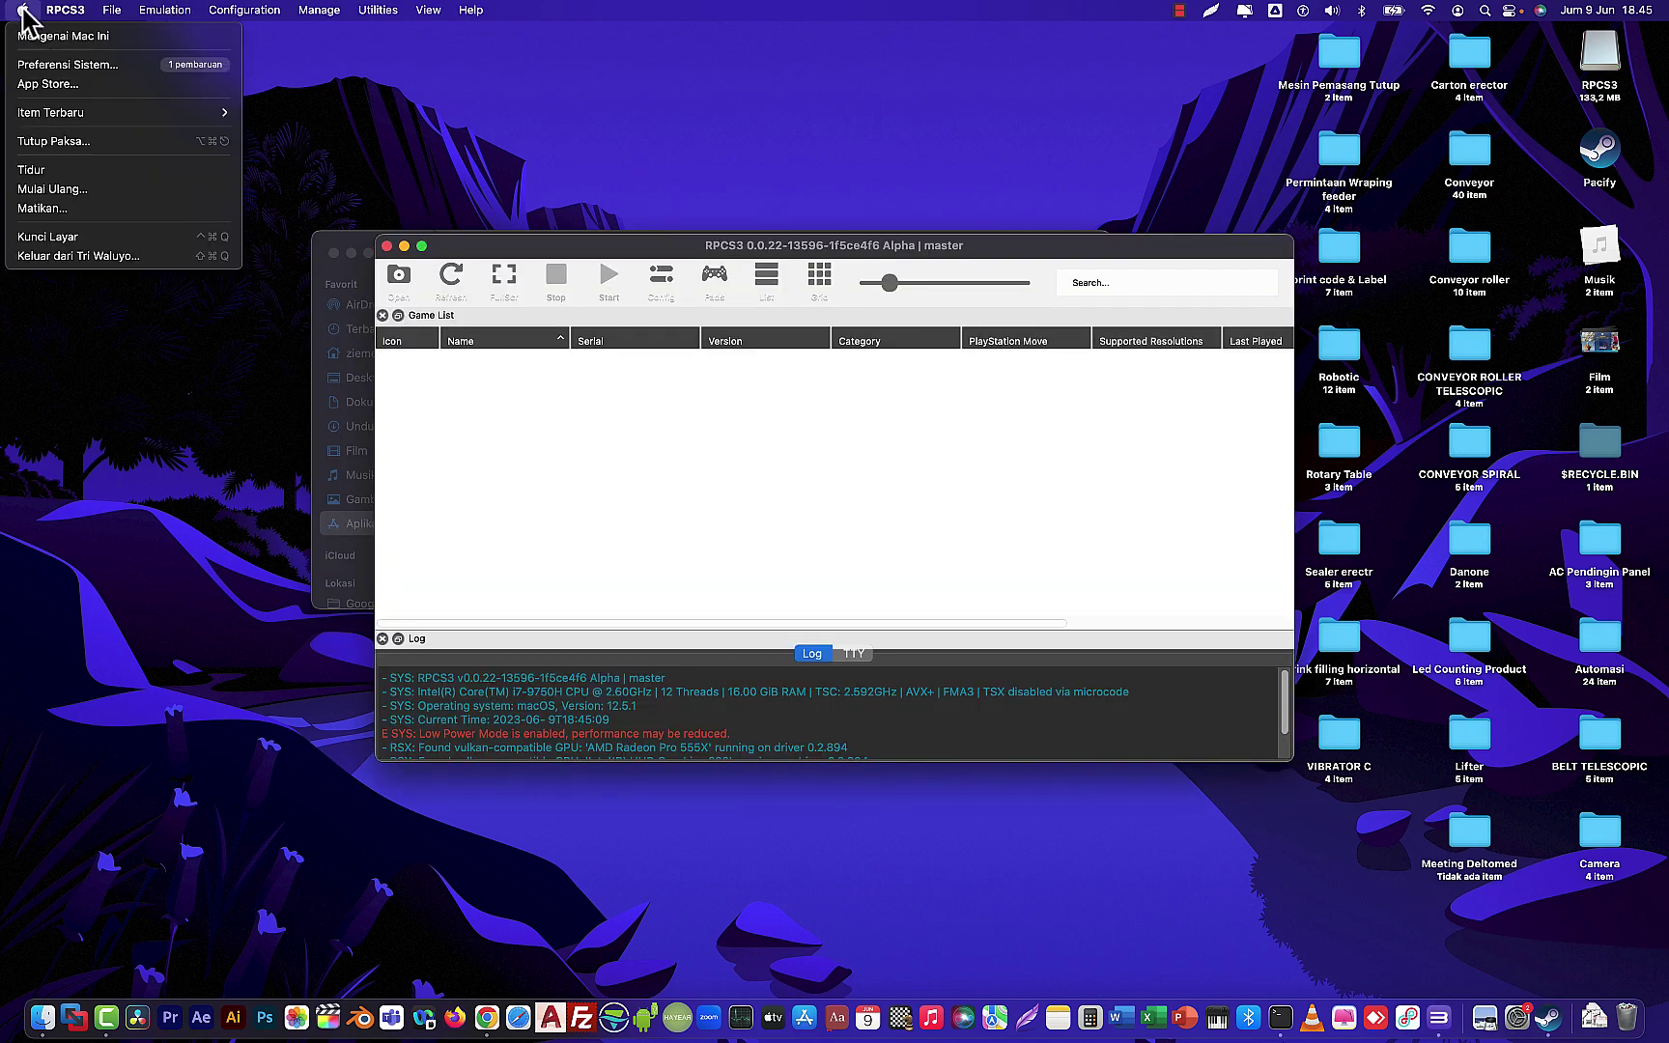
pyautogui.moveTo(22, 10)
pyautogui.click(38, 62)
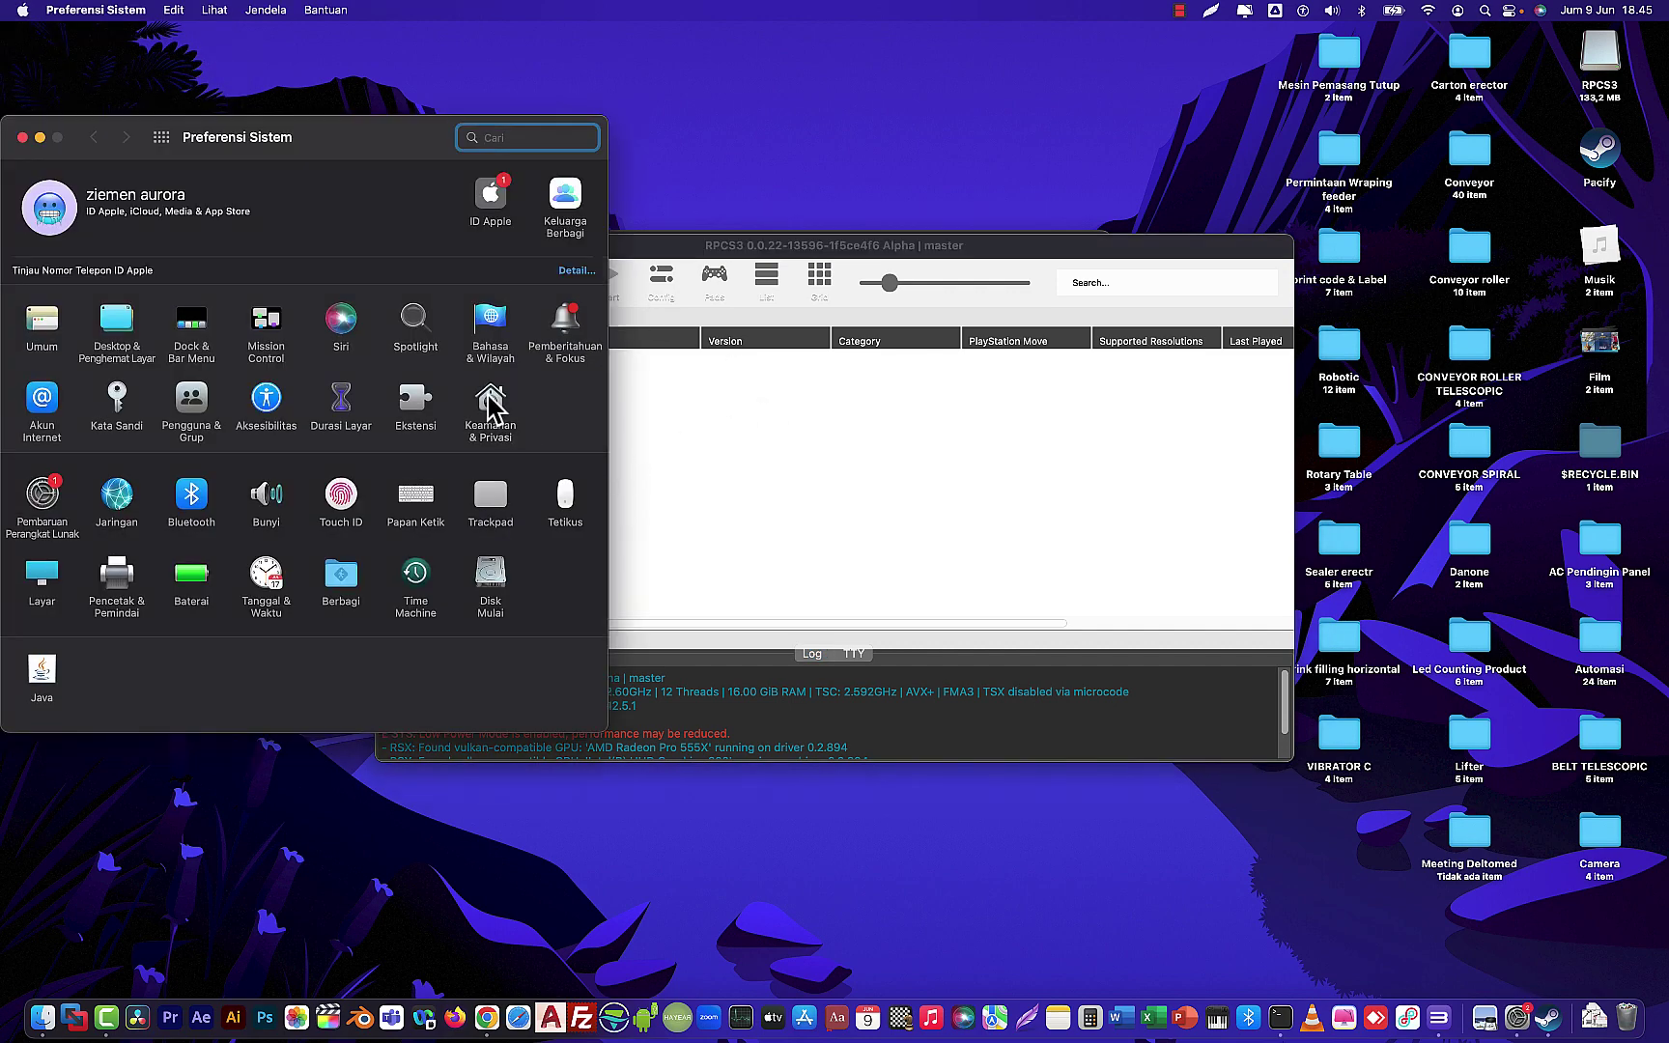
pyautogui.click(489, 400)
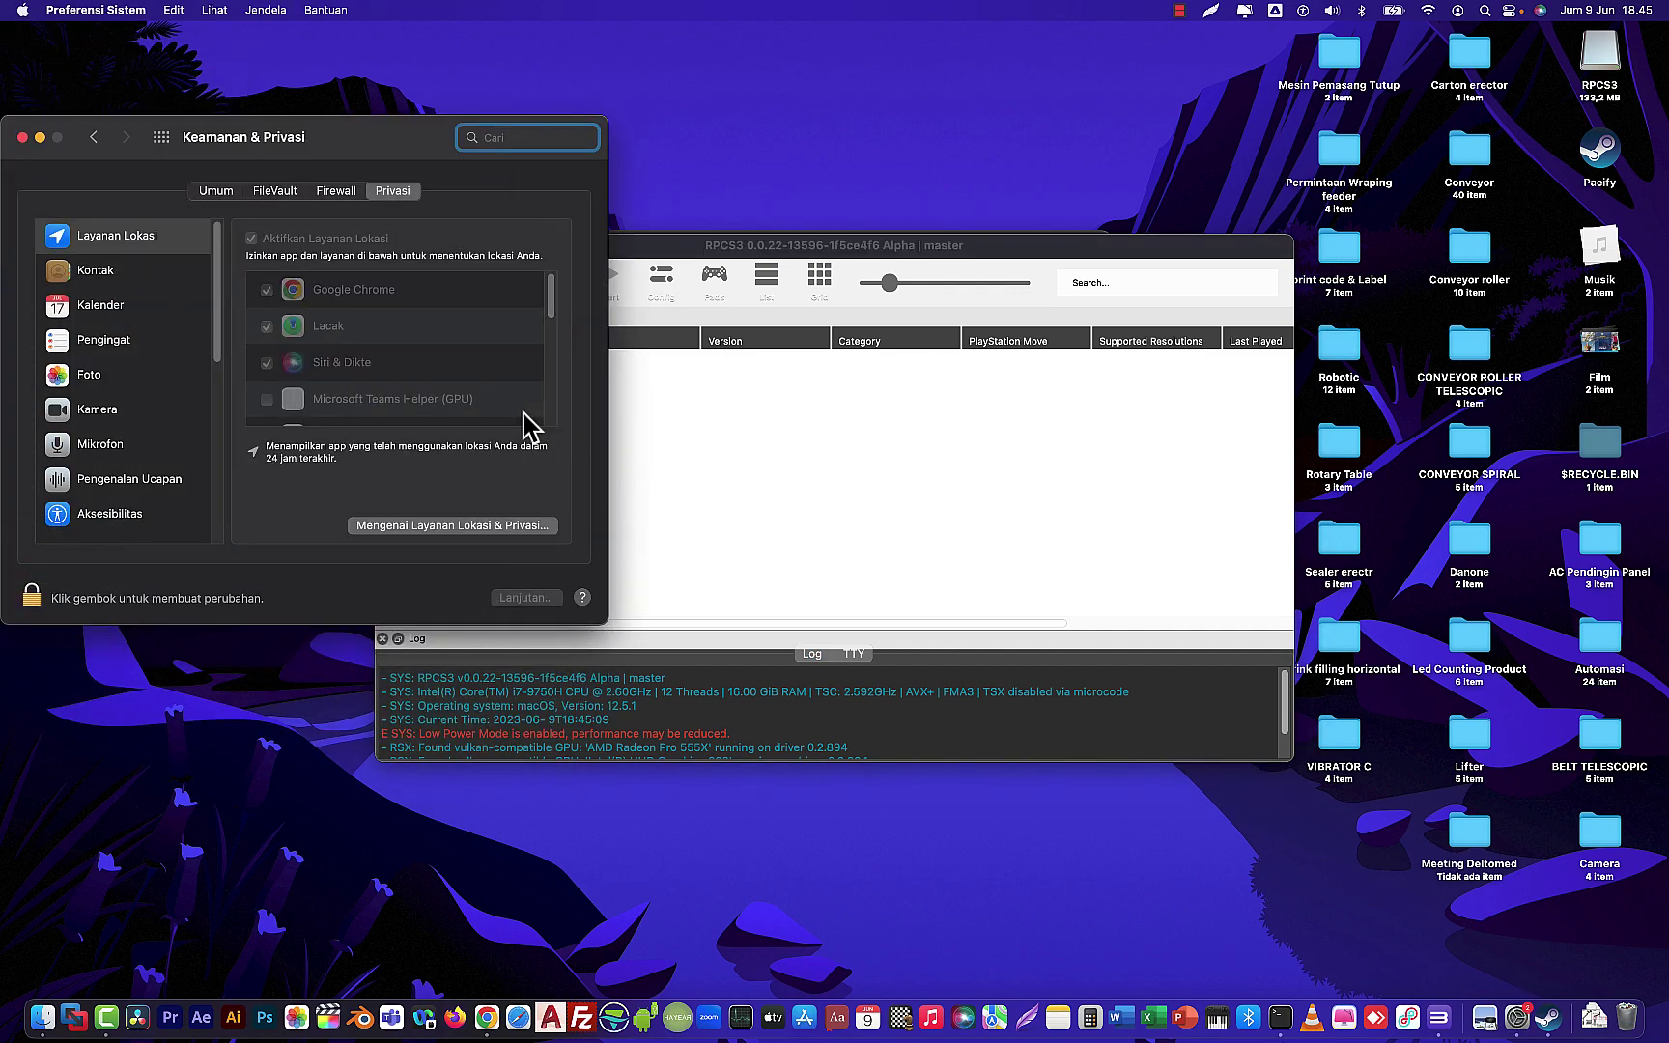
pyautogui.scroll(-5, 384, 282)
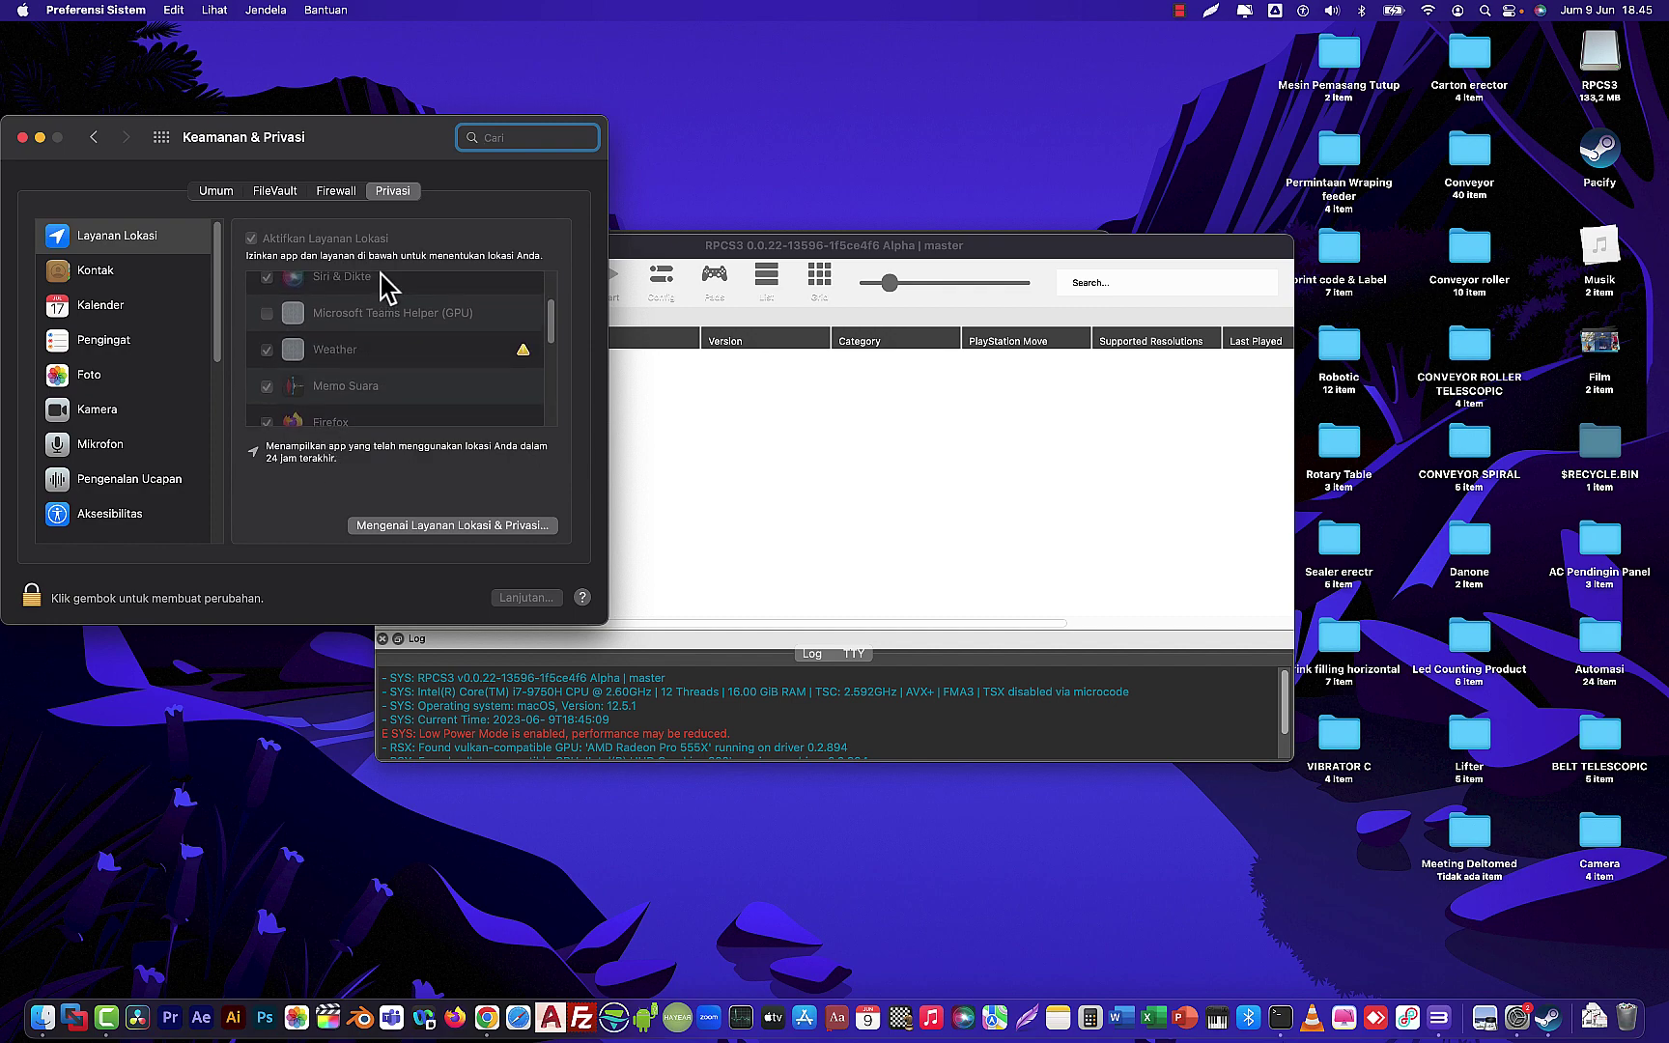
pyautogui.scroll(-5, 398, 413)
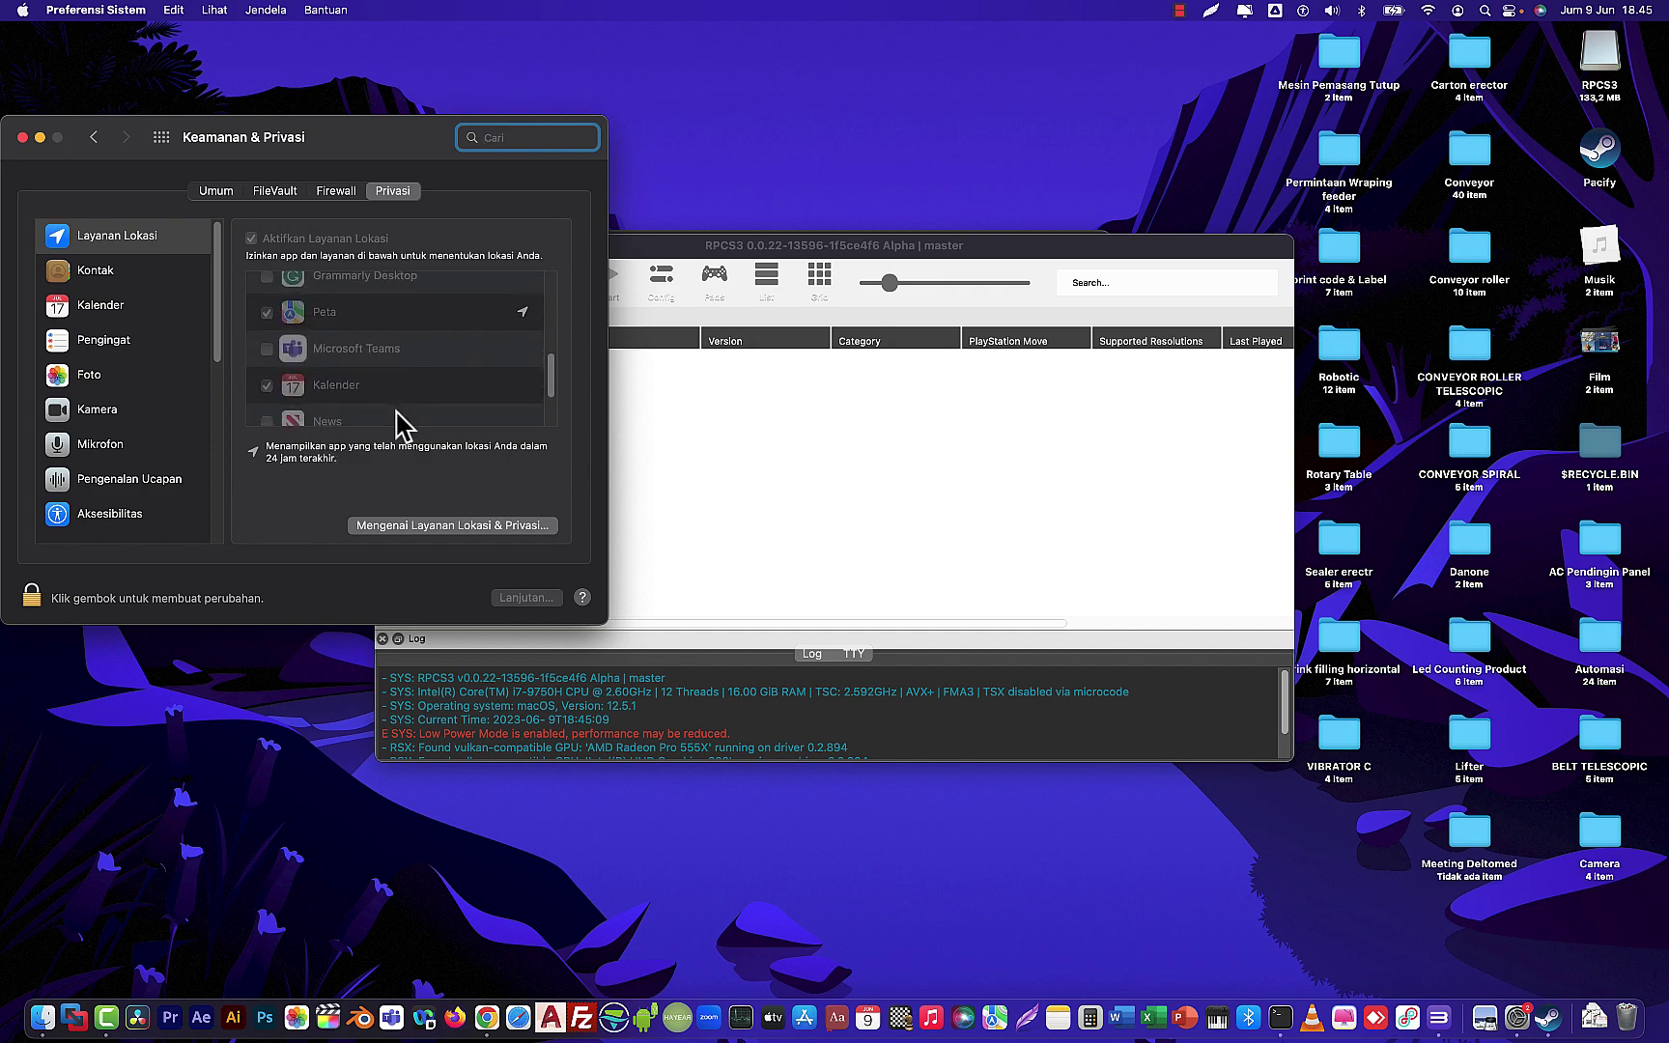
pyautogui.scroll(5, 398, 372)
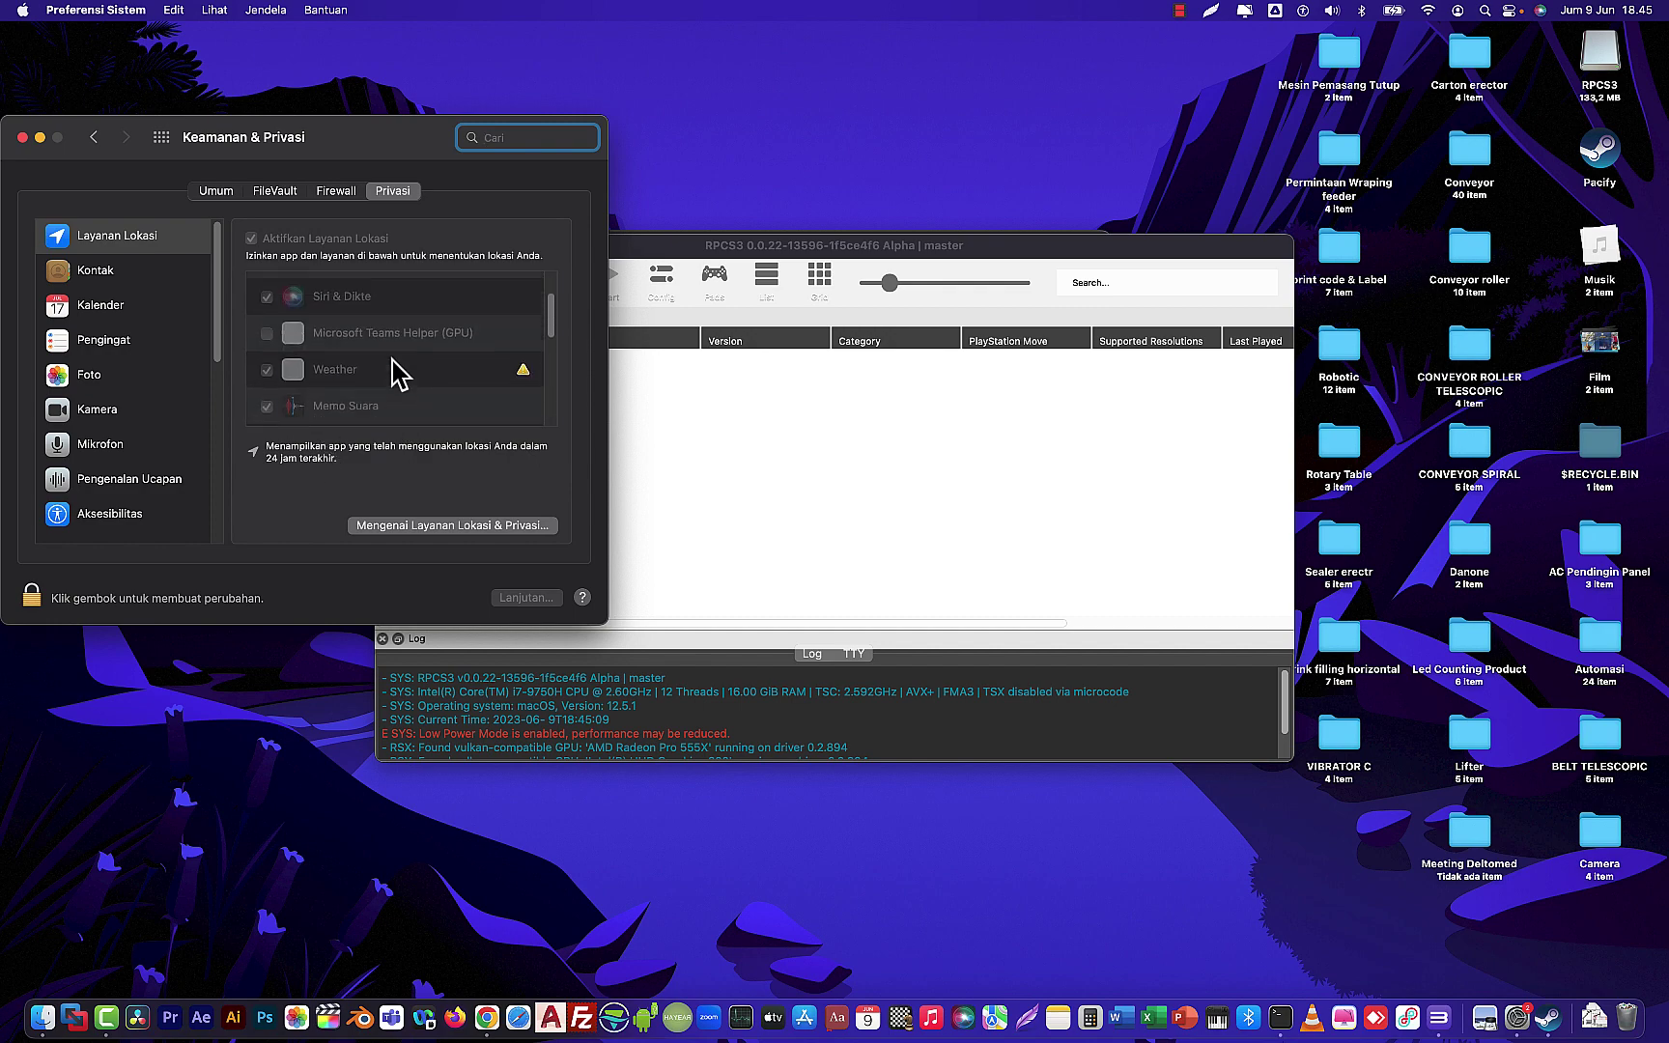
pyautogui.scroll(-5, 398, 372)
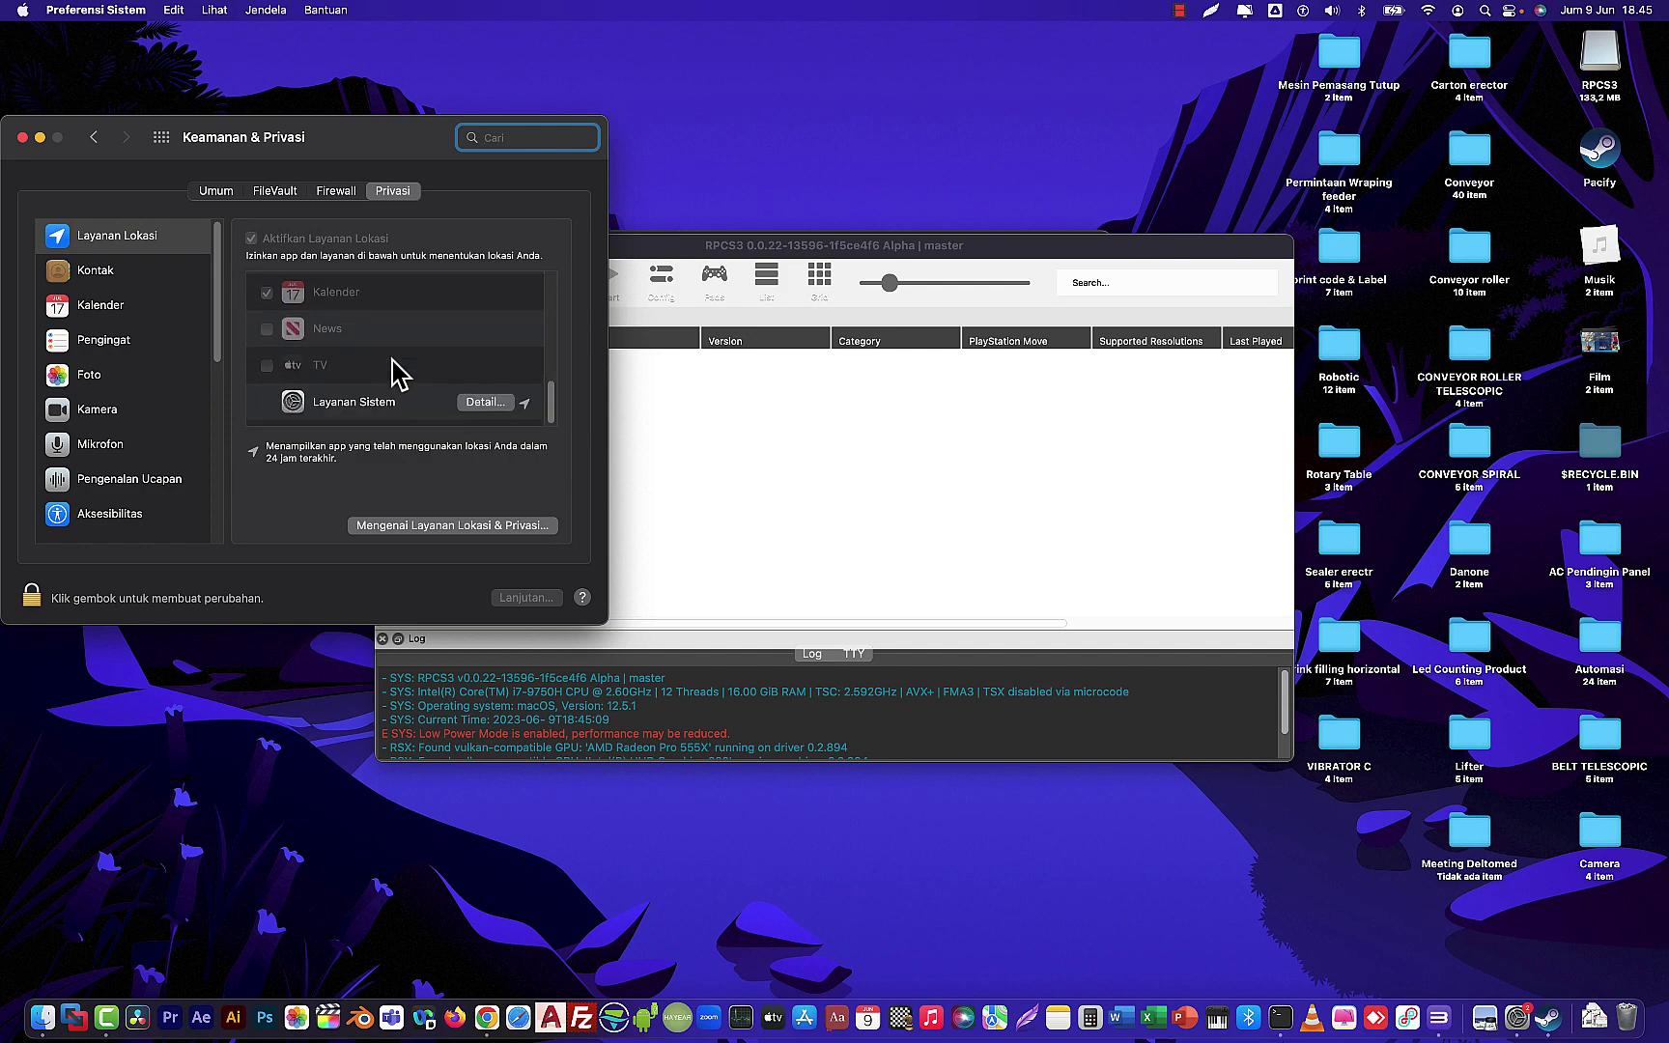
pyautogui.scroll(4, 386, 340)
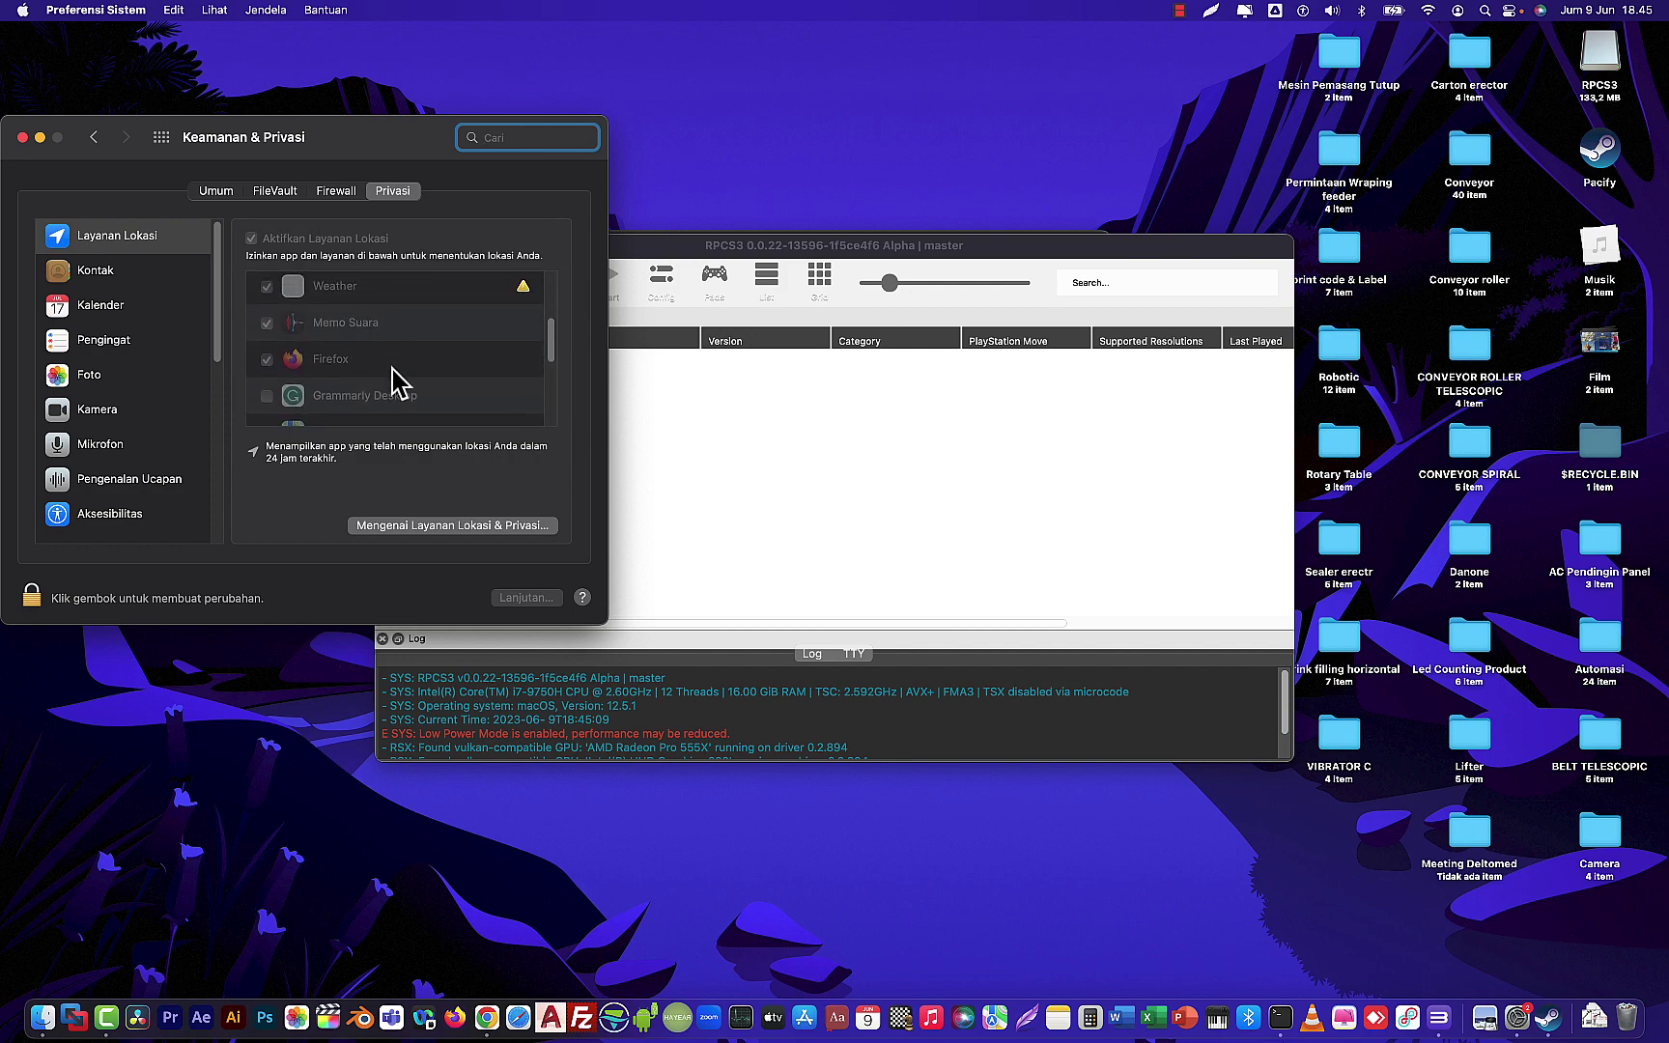
pyautogui.scroll(-4, 387, 372)
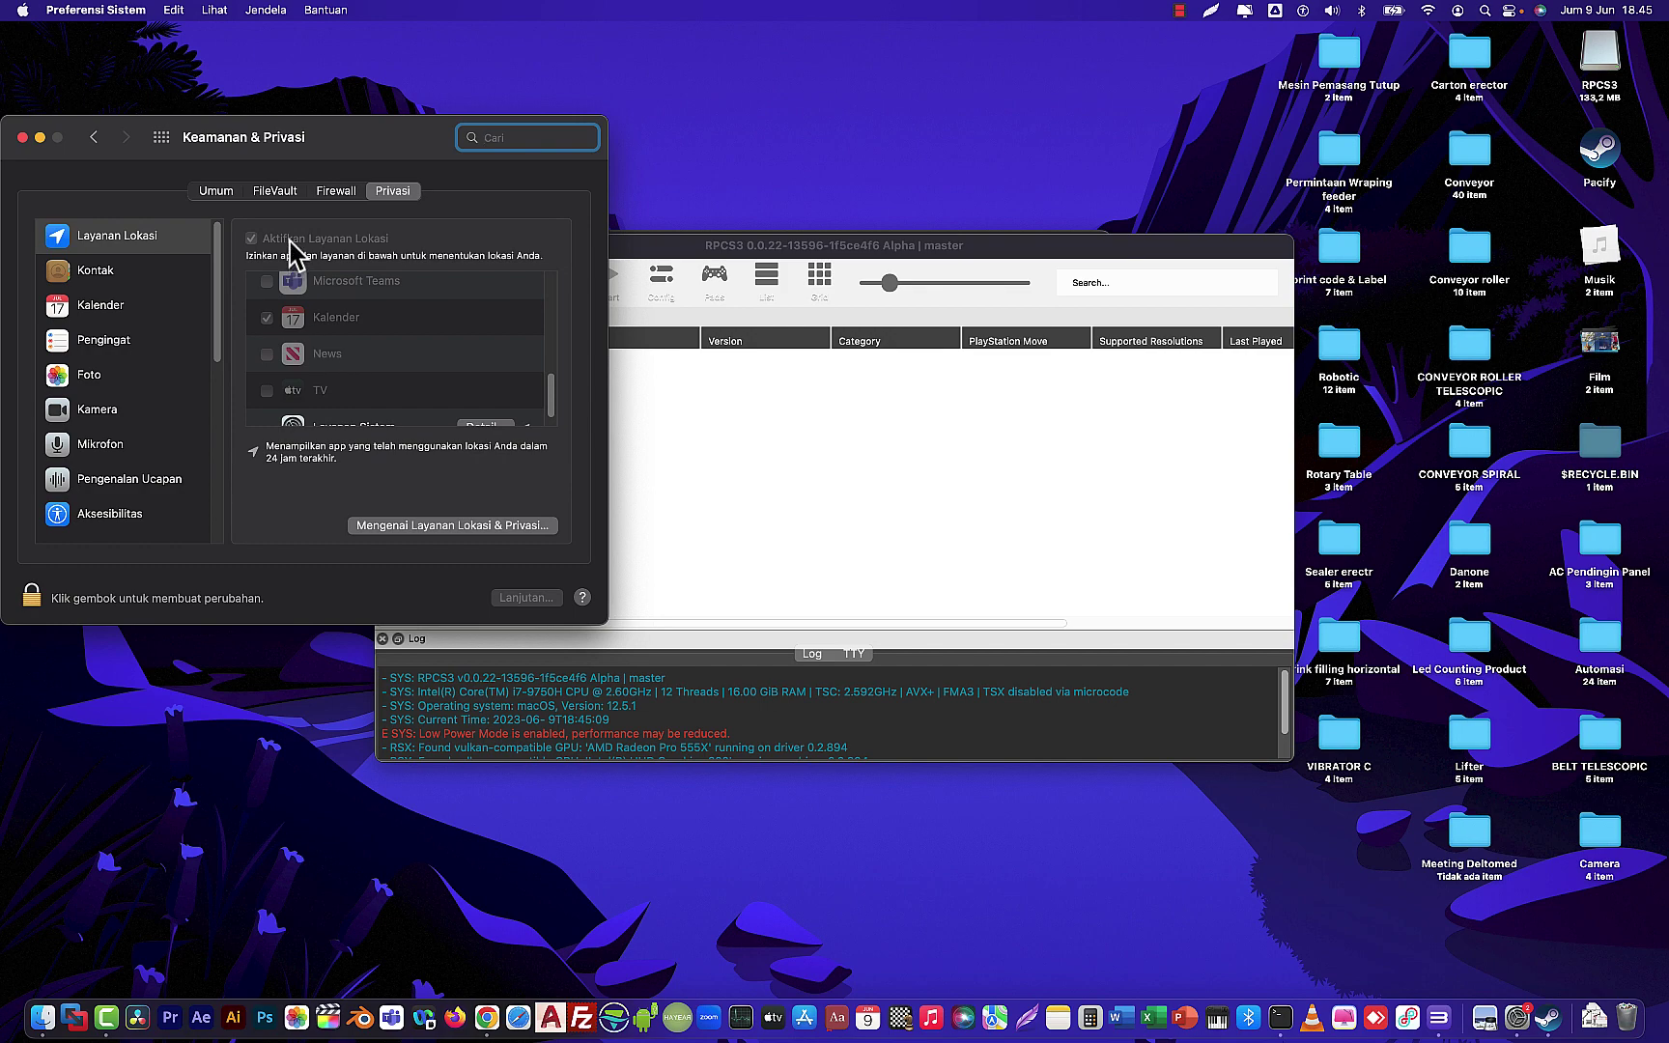
pyautogui.click(287, 196)
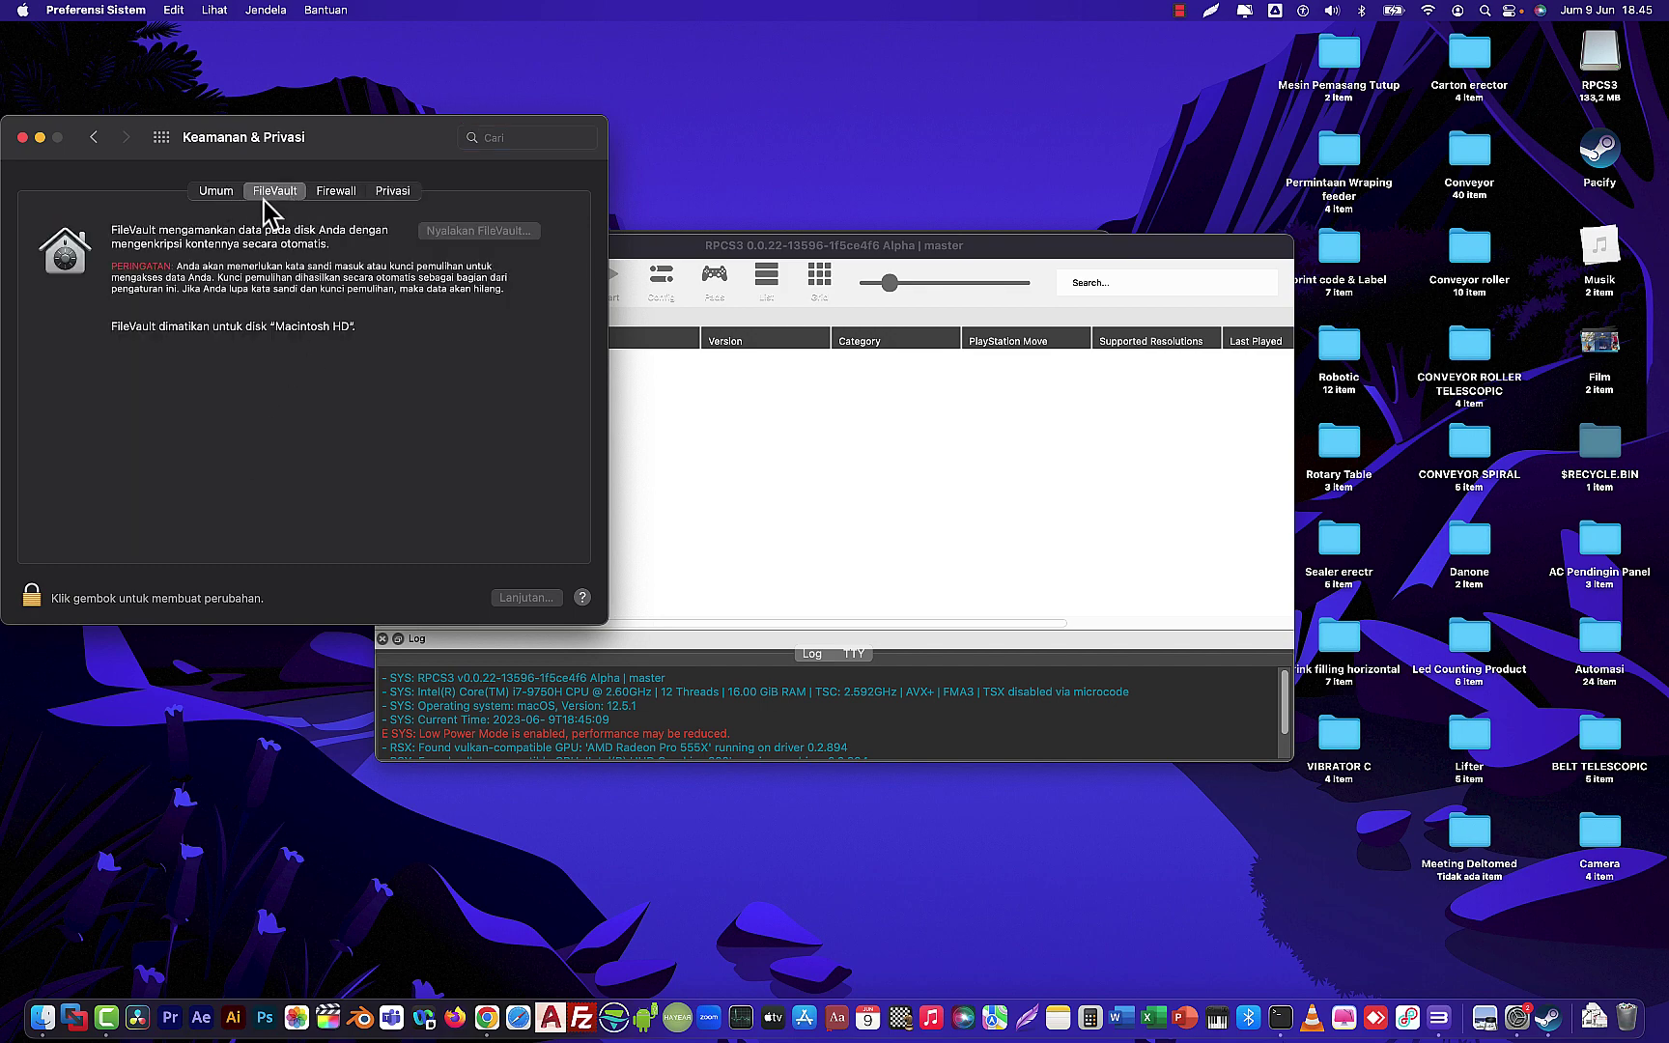
pyautogui.click(23, 137)
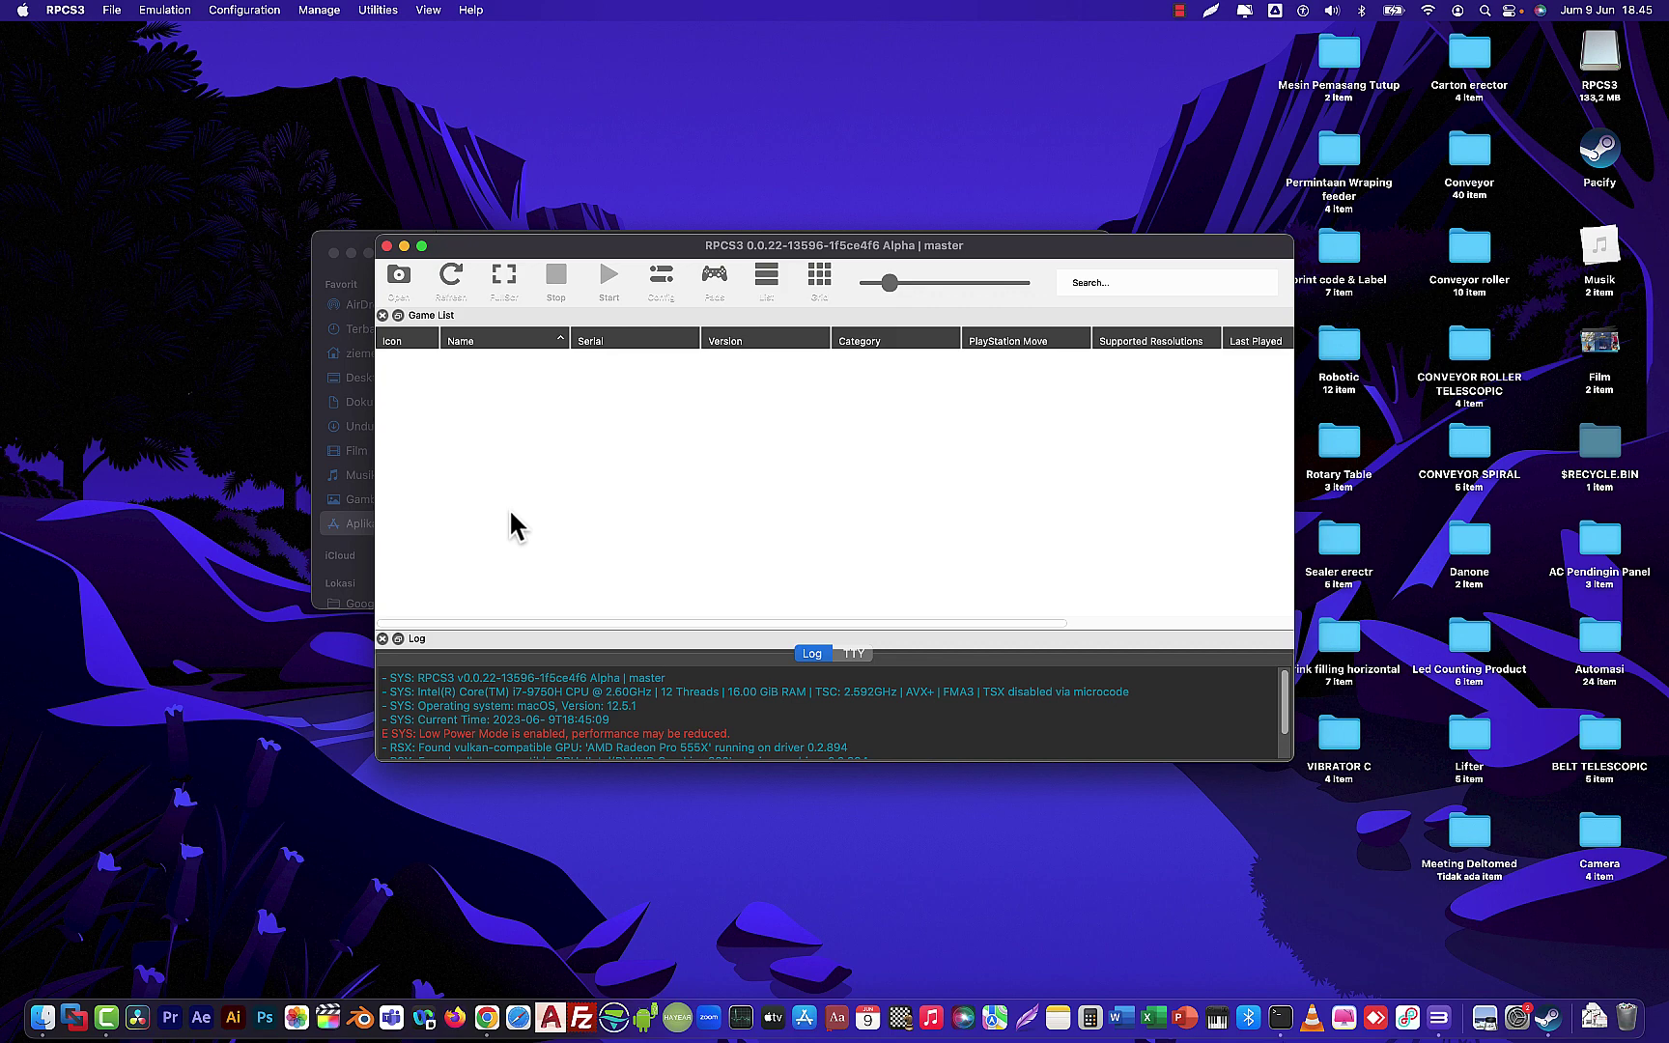
# Install the firmware from PS3UPDAT490.PUP in Applications > Emu PS3, showing all pup files and overwriting the current installation
pyautogui.click(114, 13)
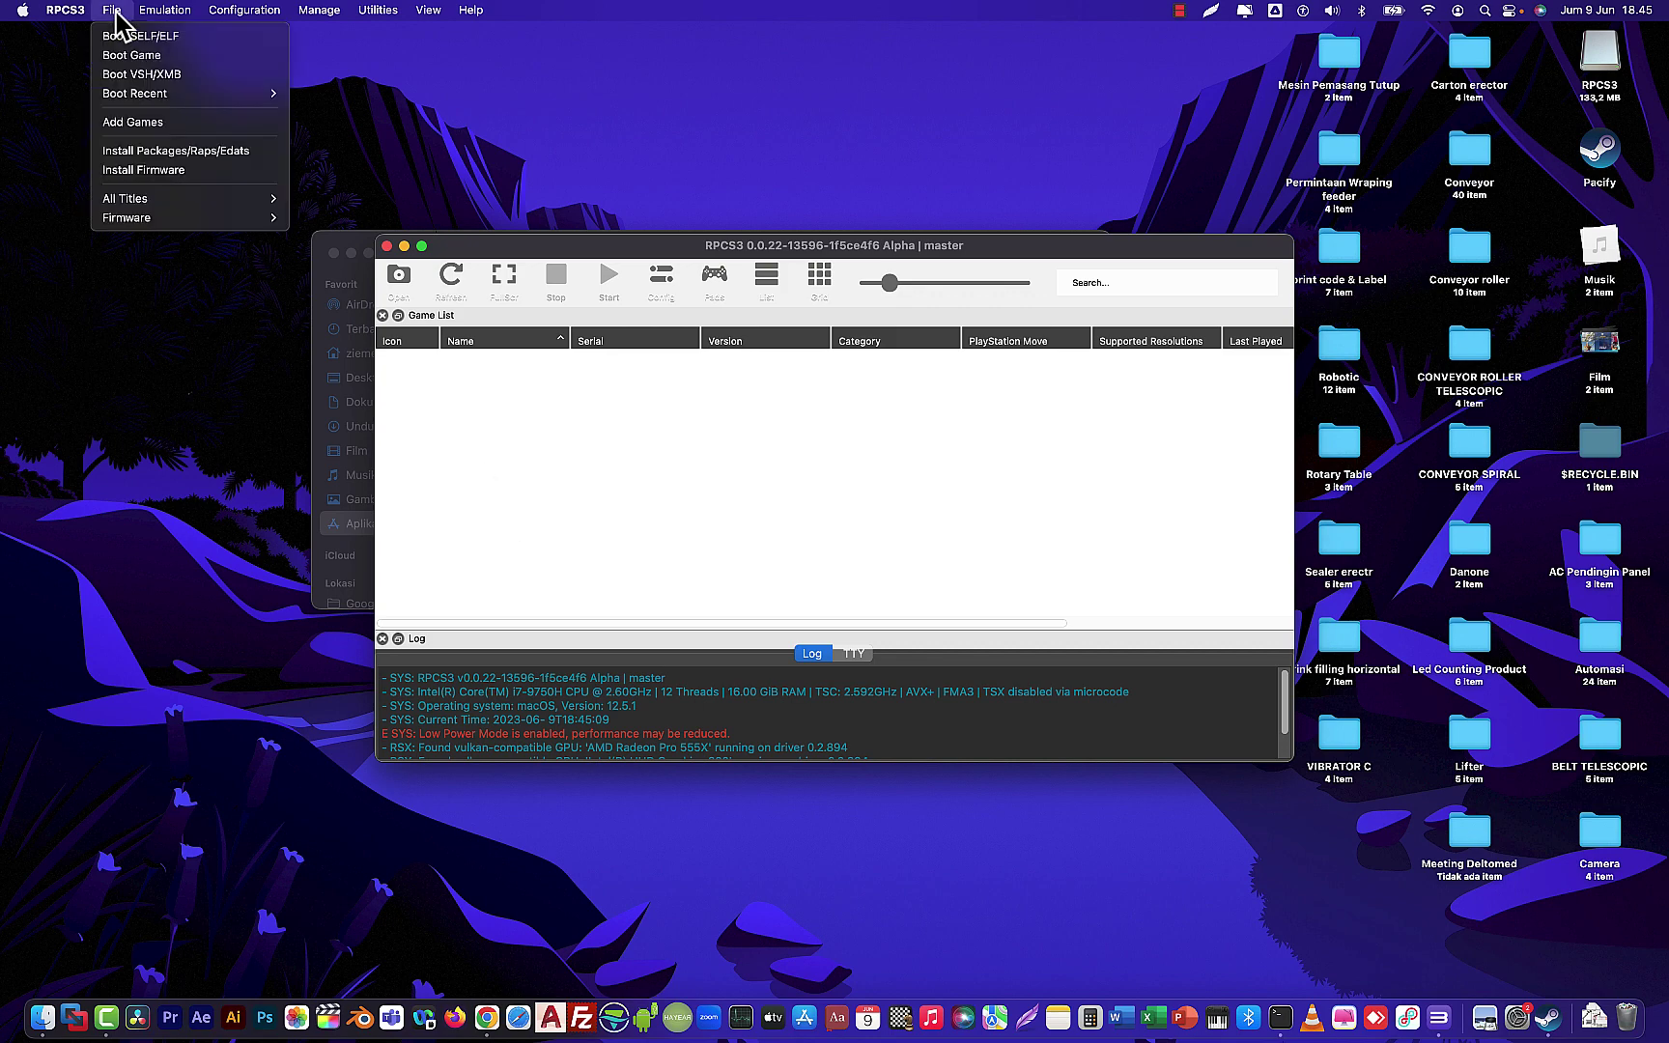
pyautogui.click(179, 185)
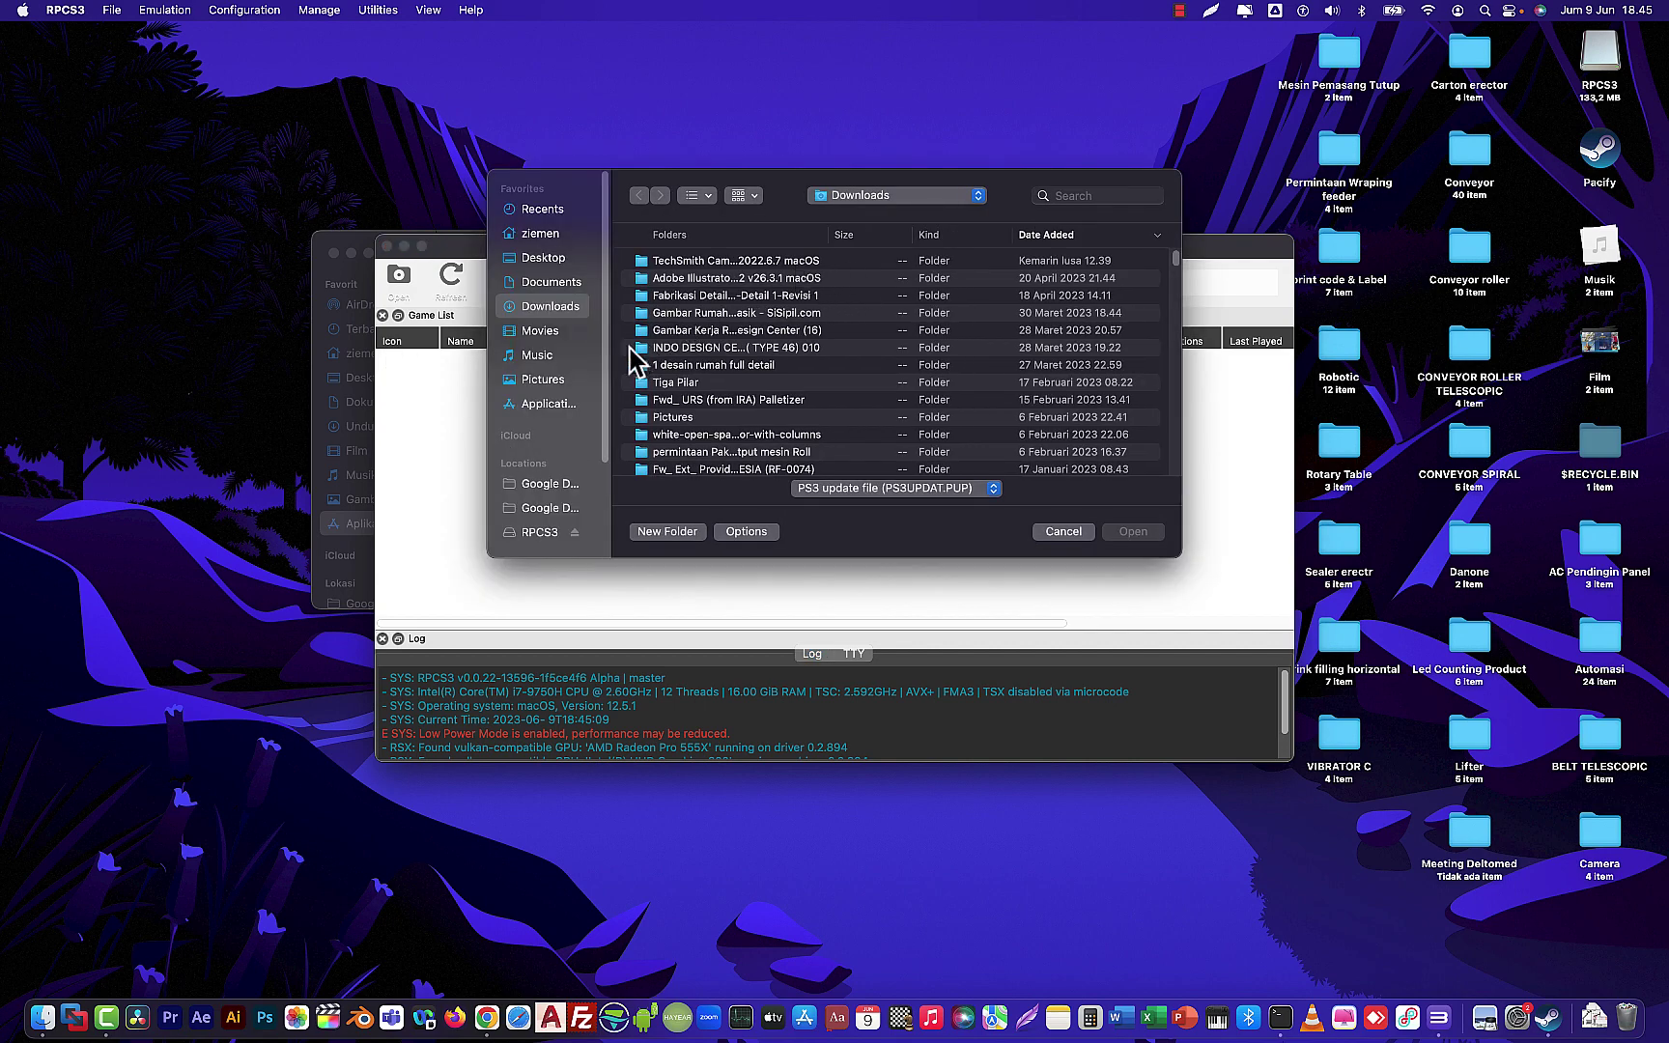
pyautogui.click(576, 396)
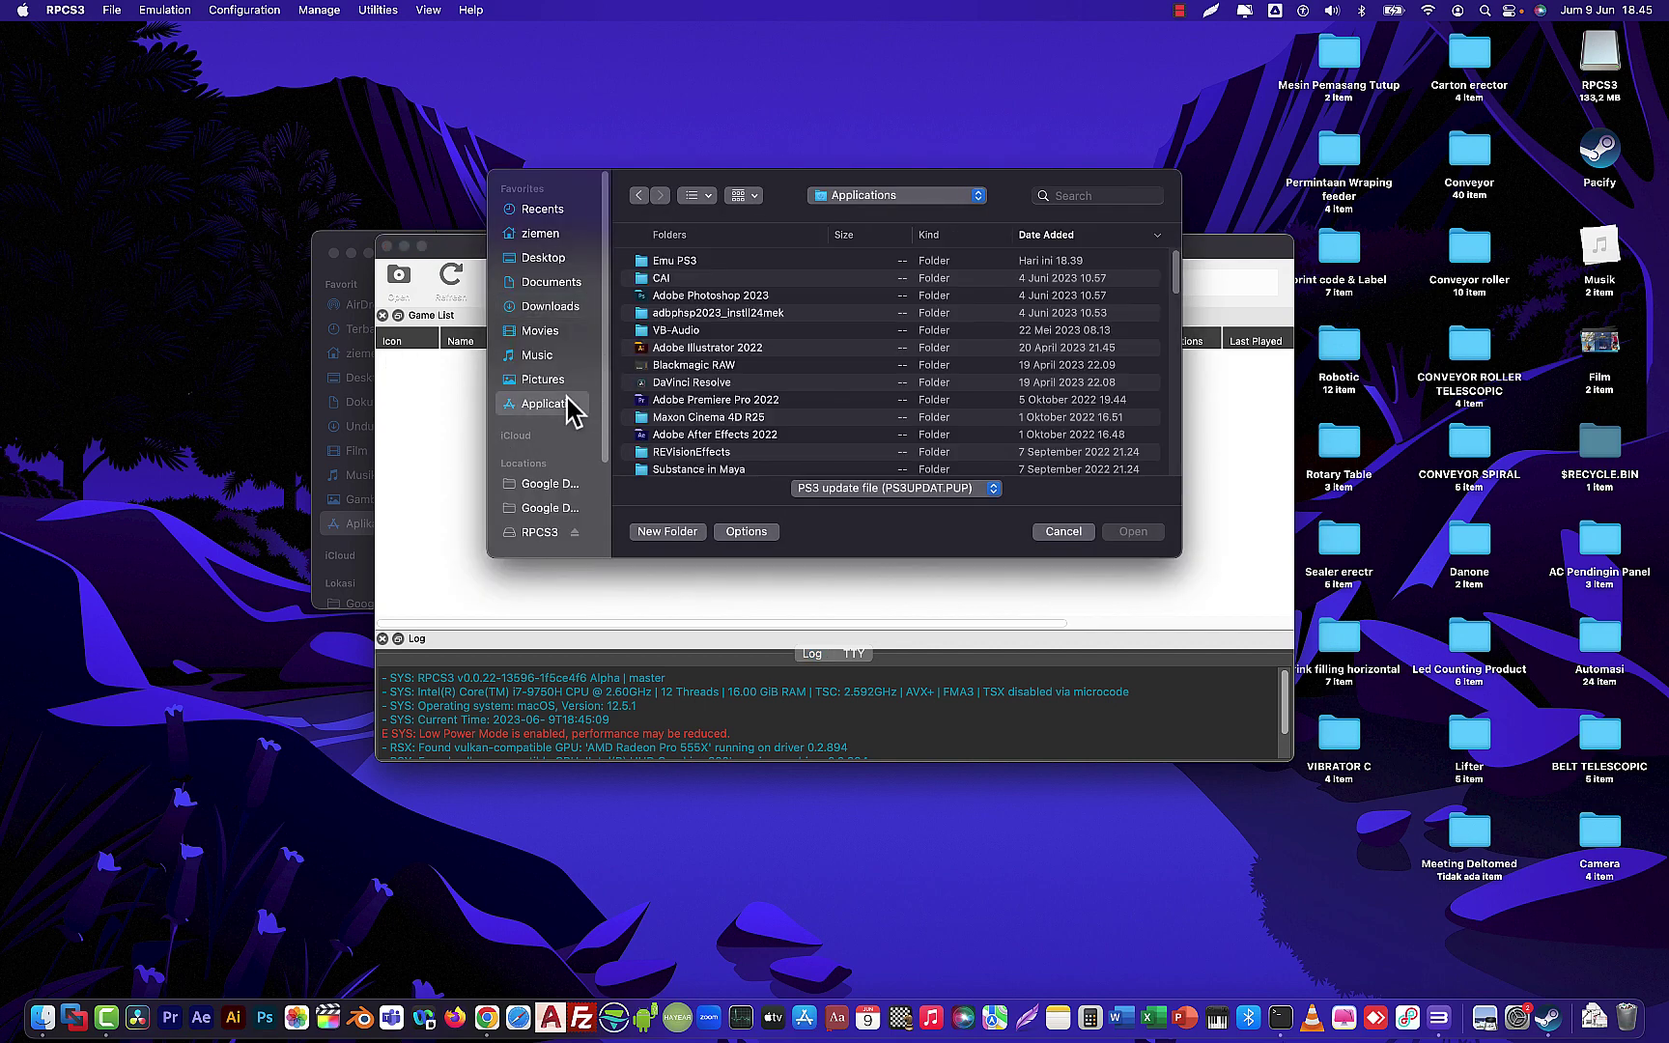
pyautogui.doubleClick(690, 262)
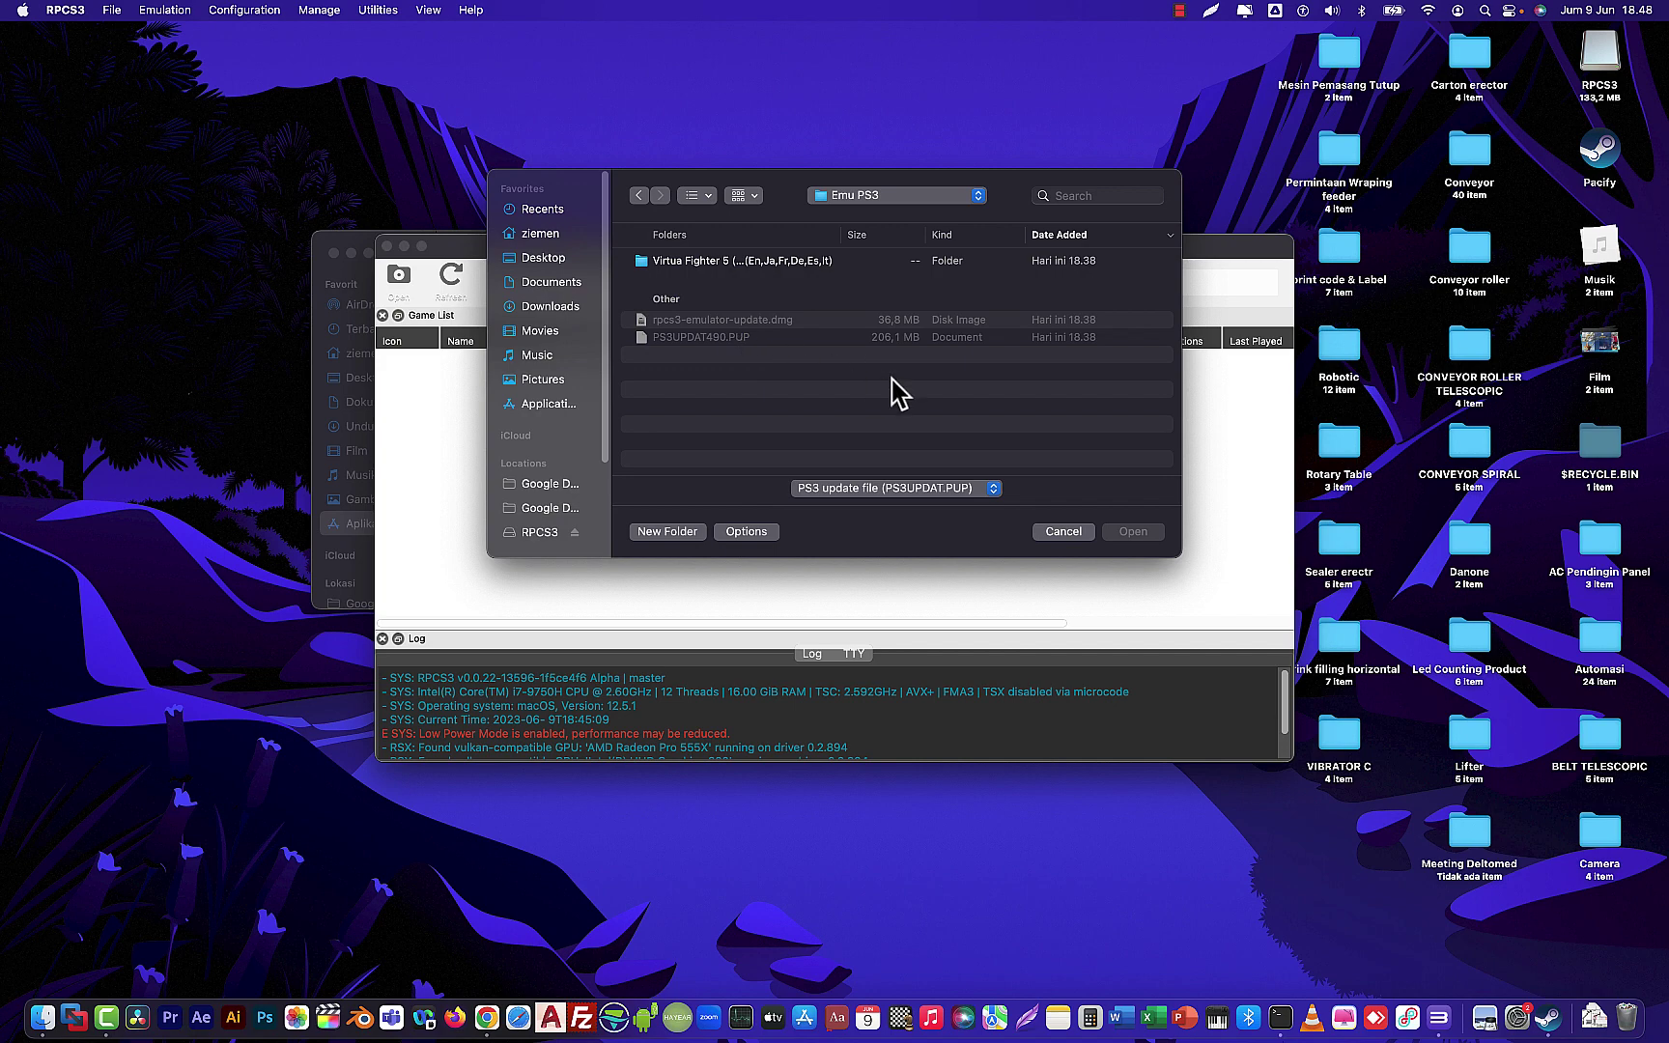
pyautogui.click(992, 493)
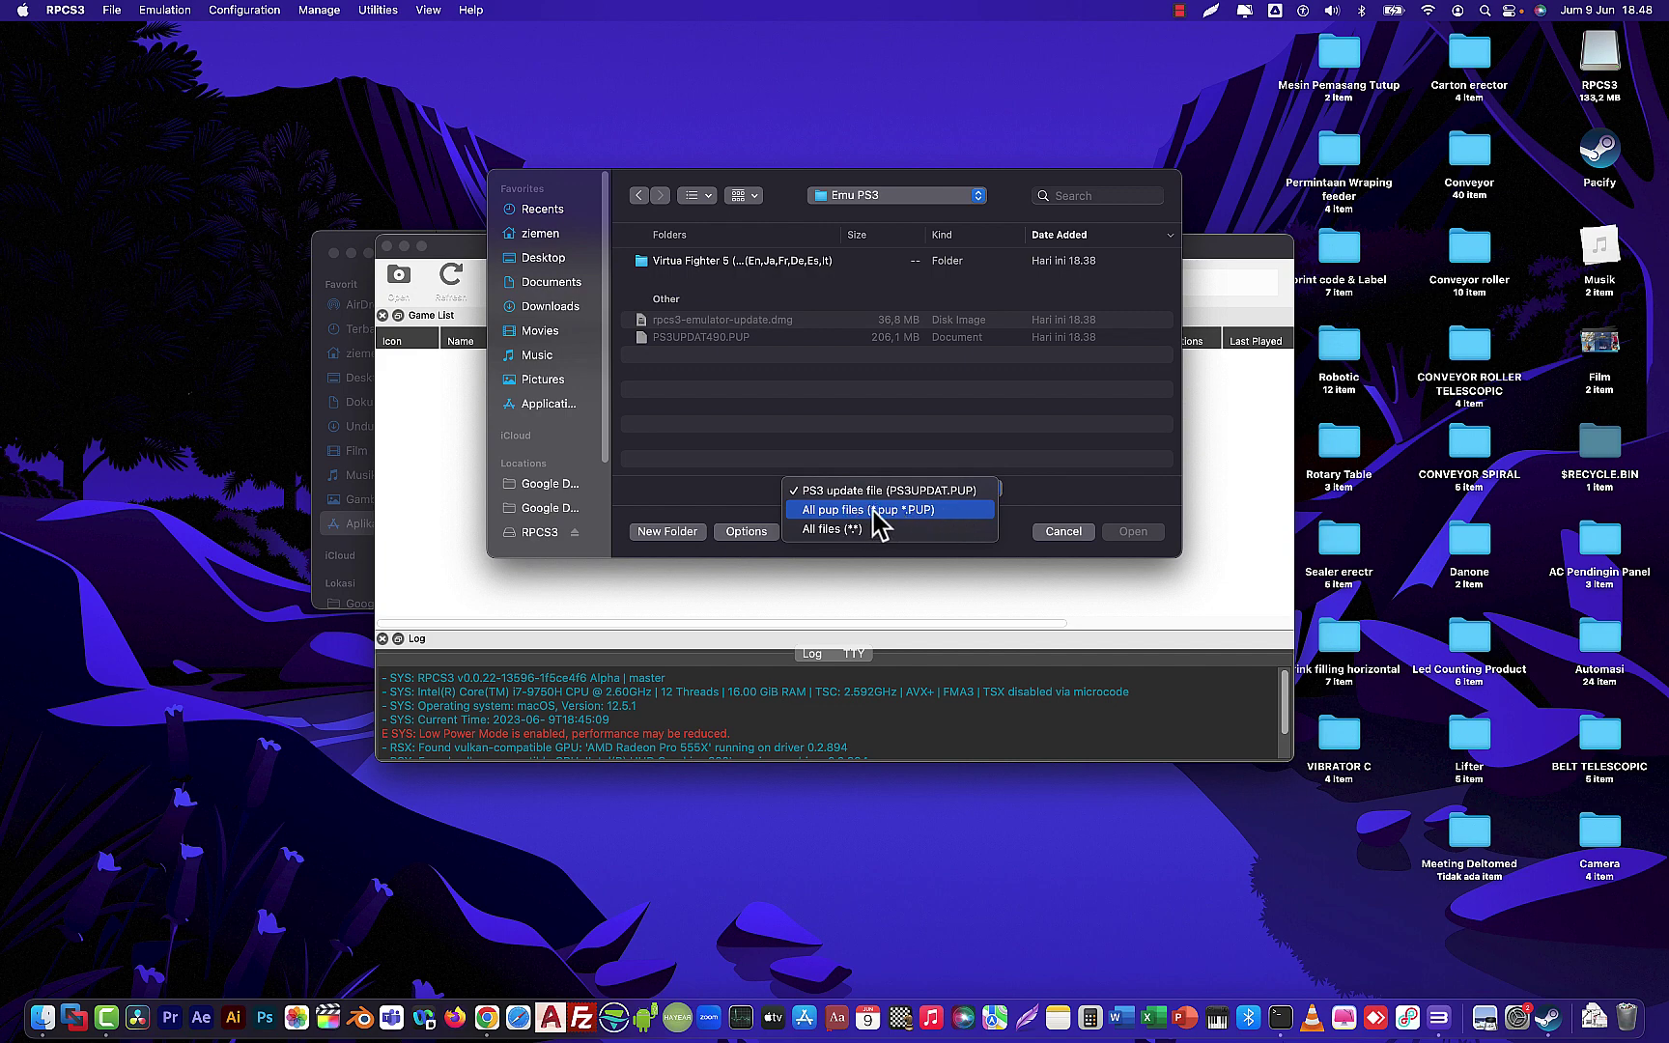
pyautogui.click(916, 512)
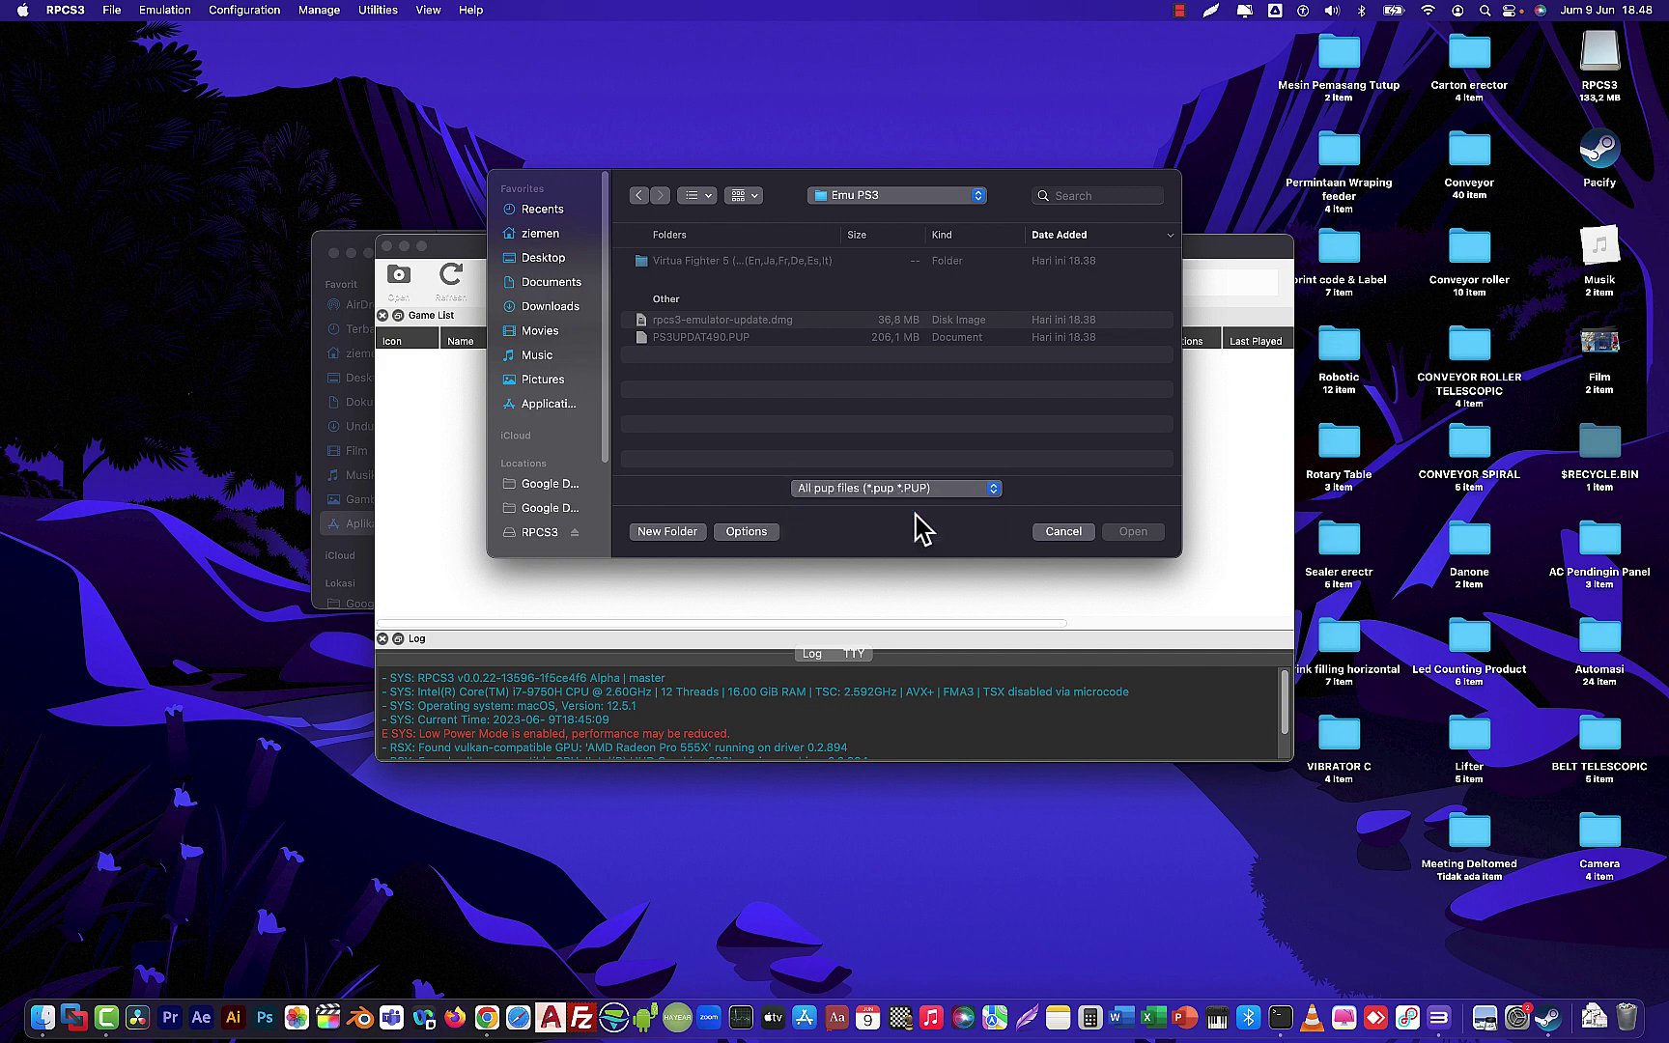
pyautogui.click(737, 338)
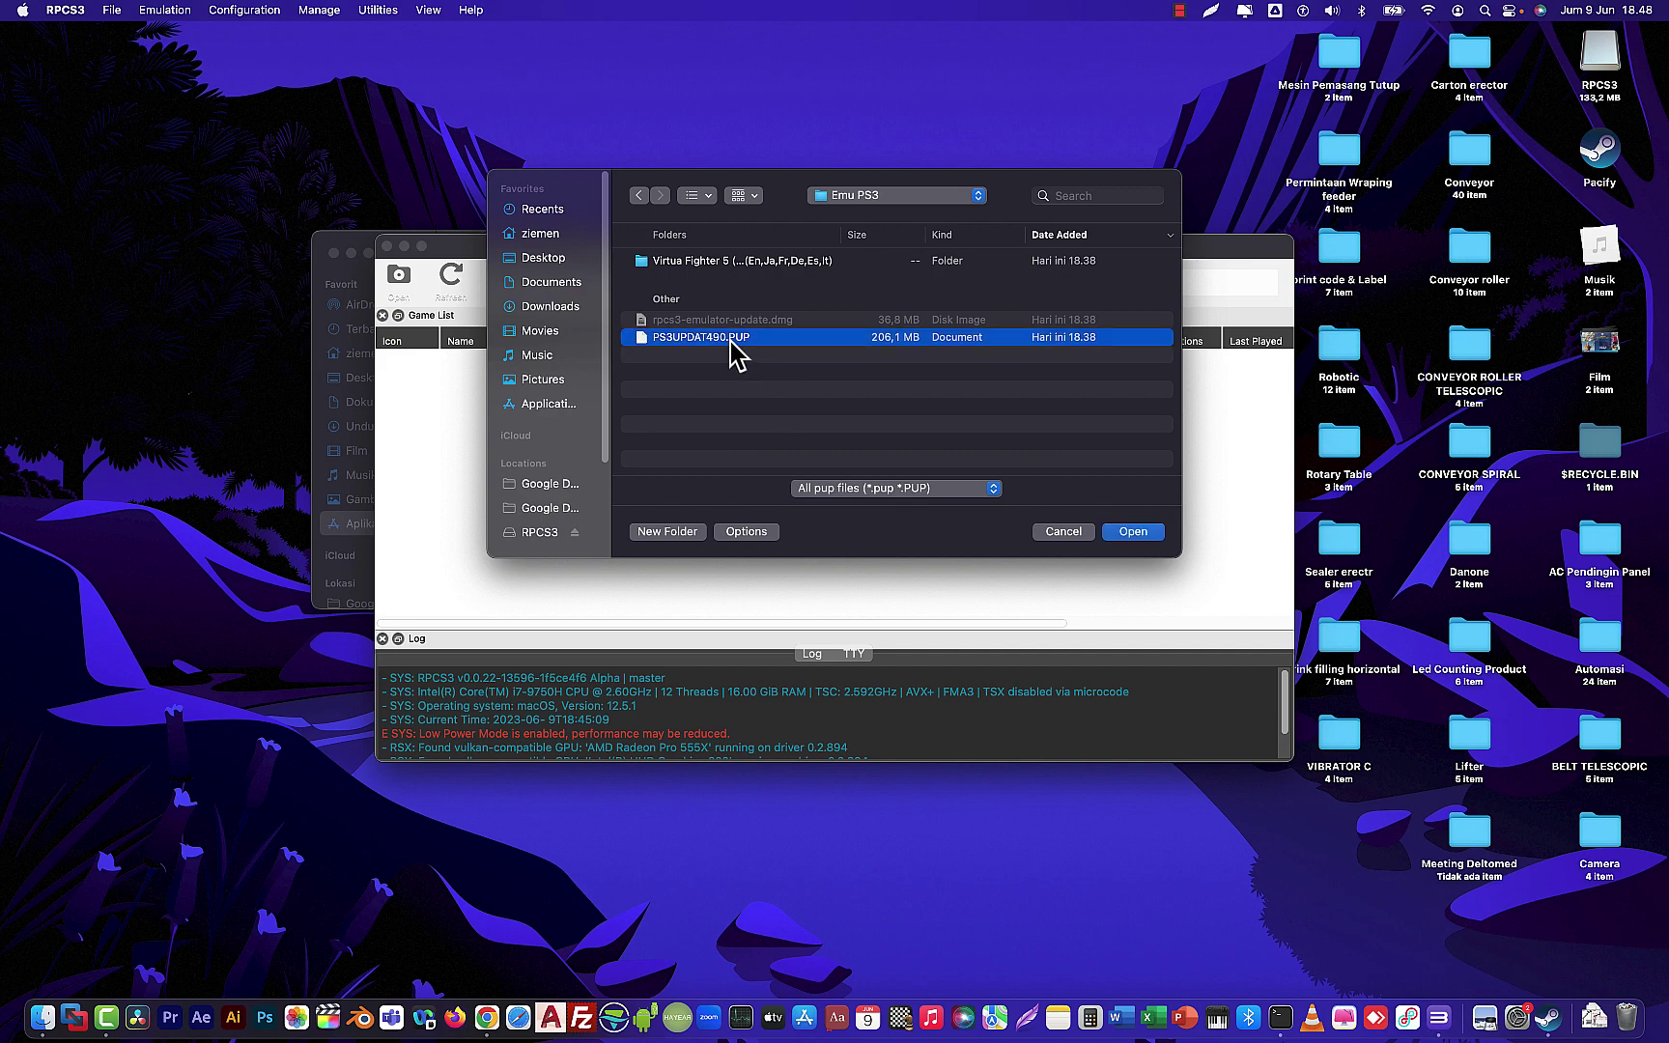
pyautogui.click(1144, 532)
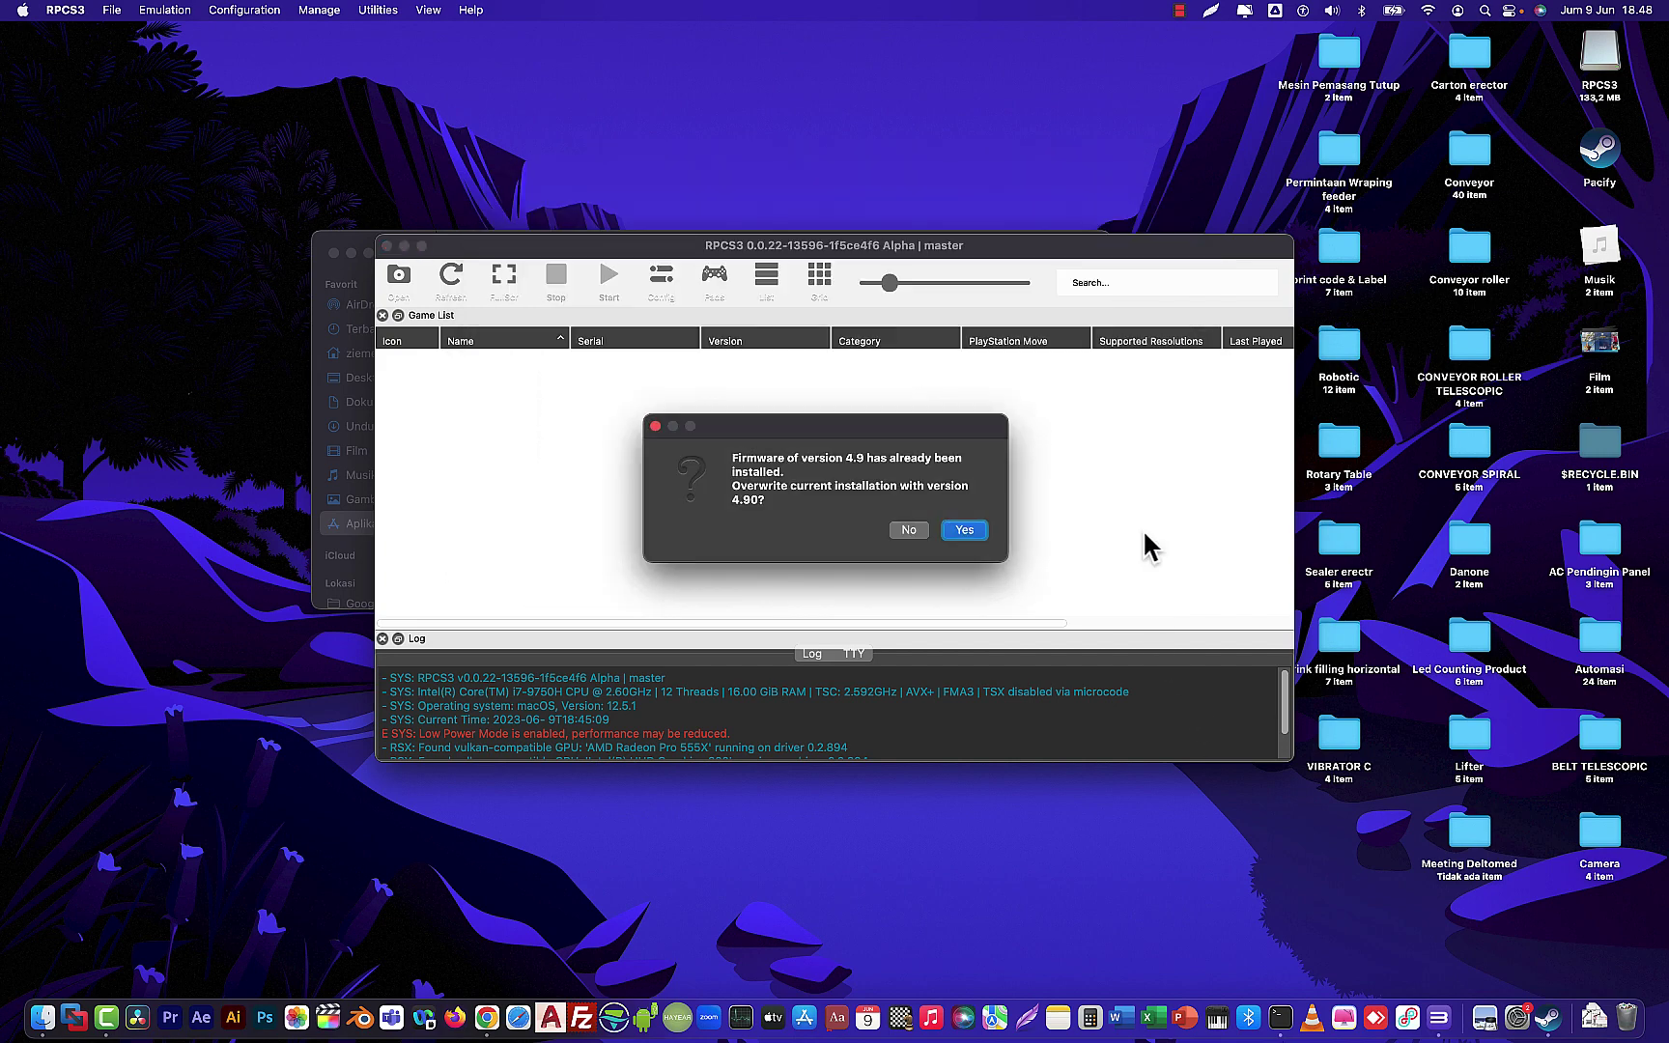
pyautogui.click(964, 531)
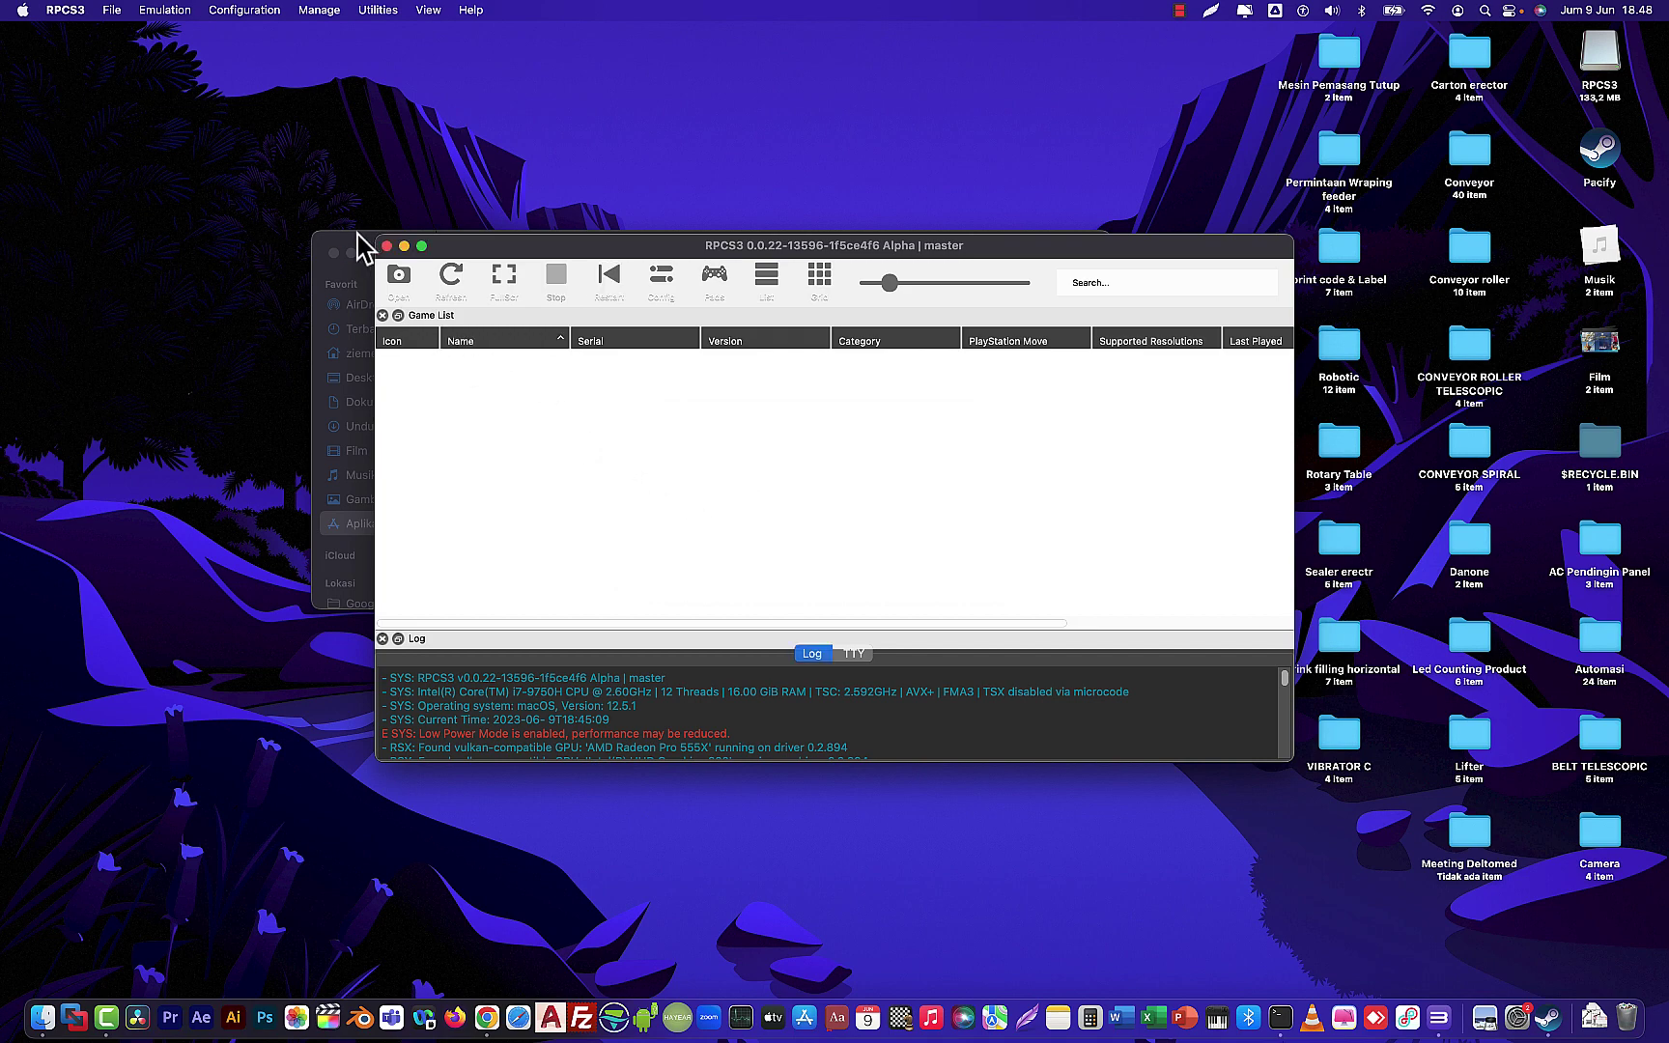
# Add the Virtua Fighter 5 folder from Applications > Emu PS3 to the game list
pyautogui.click(113, 9)
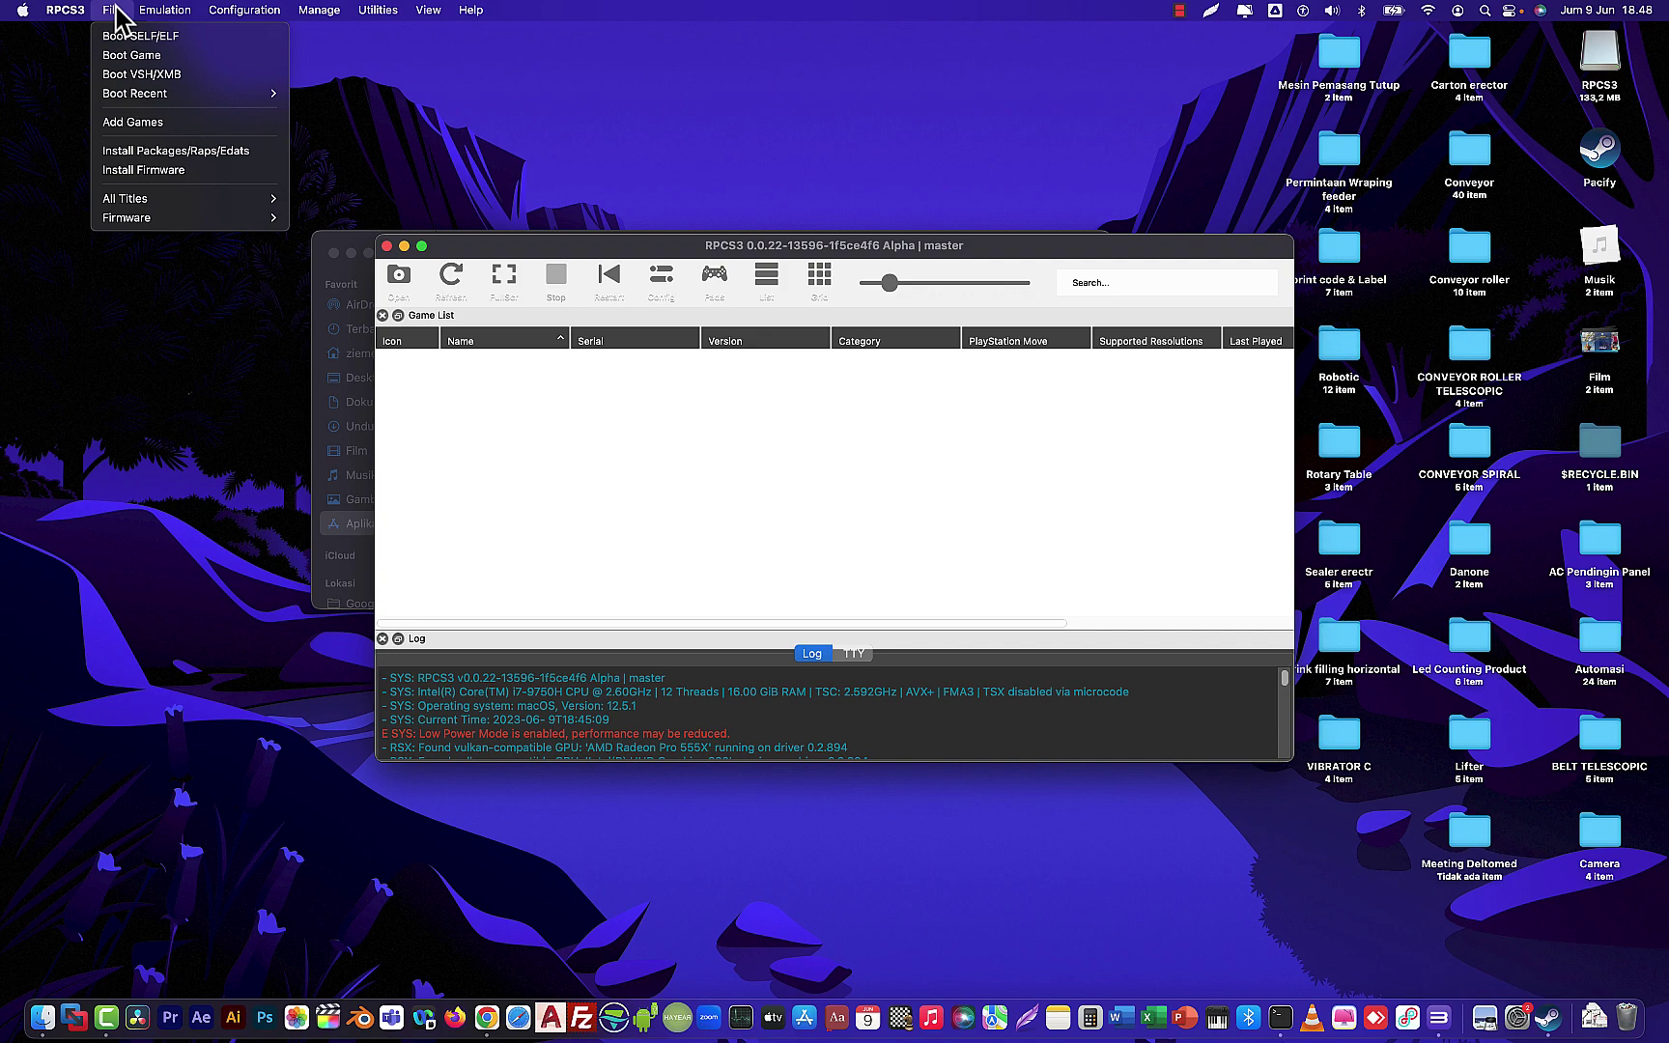
pyautogui.click(138, 124)
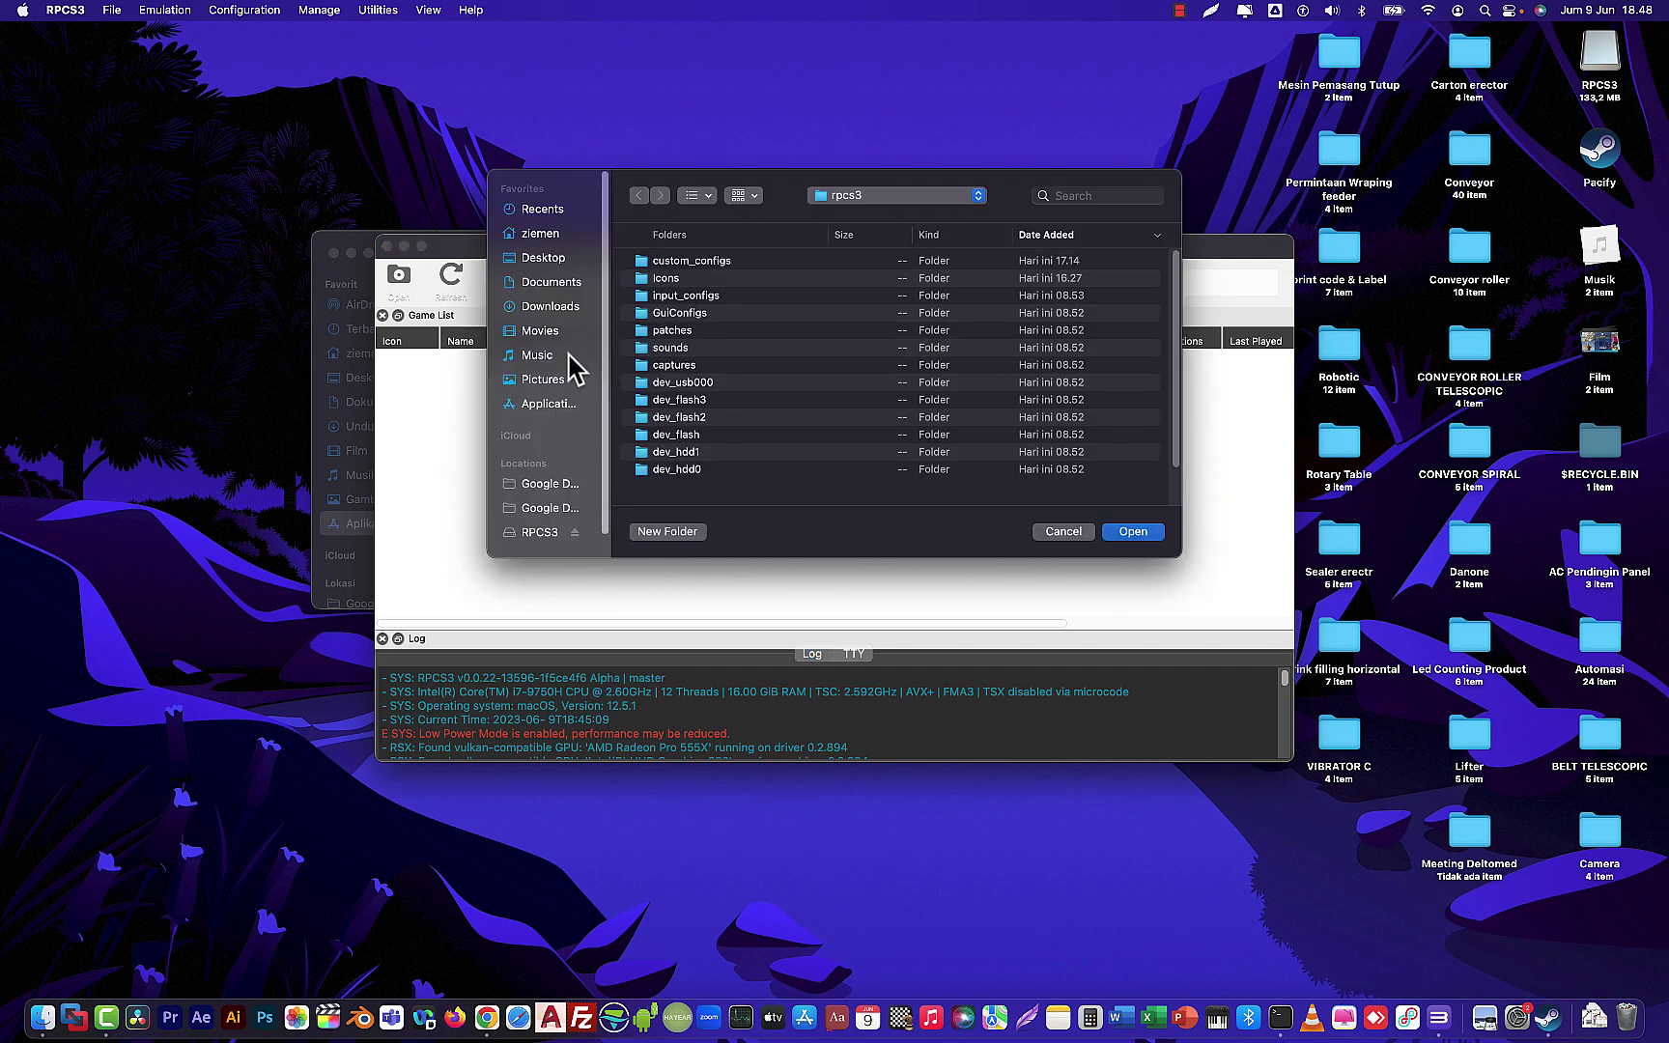
pyautogui.click(556, 399)
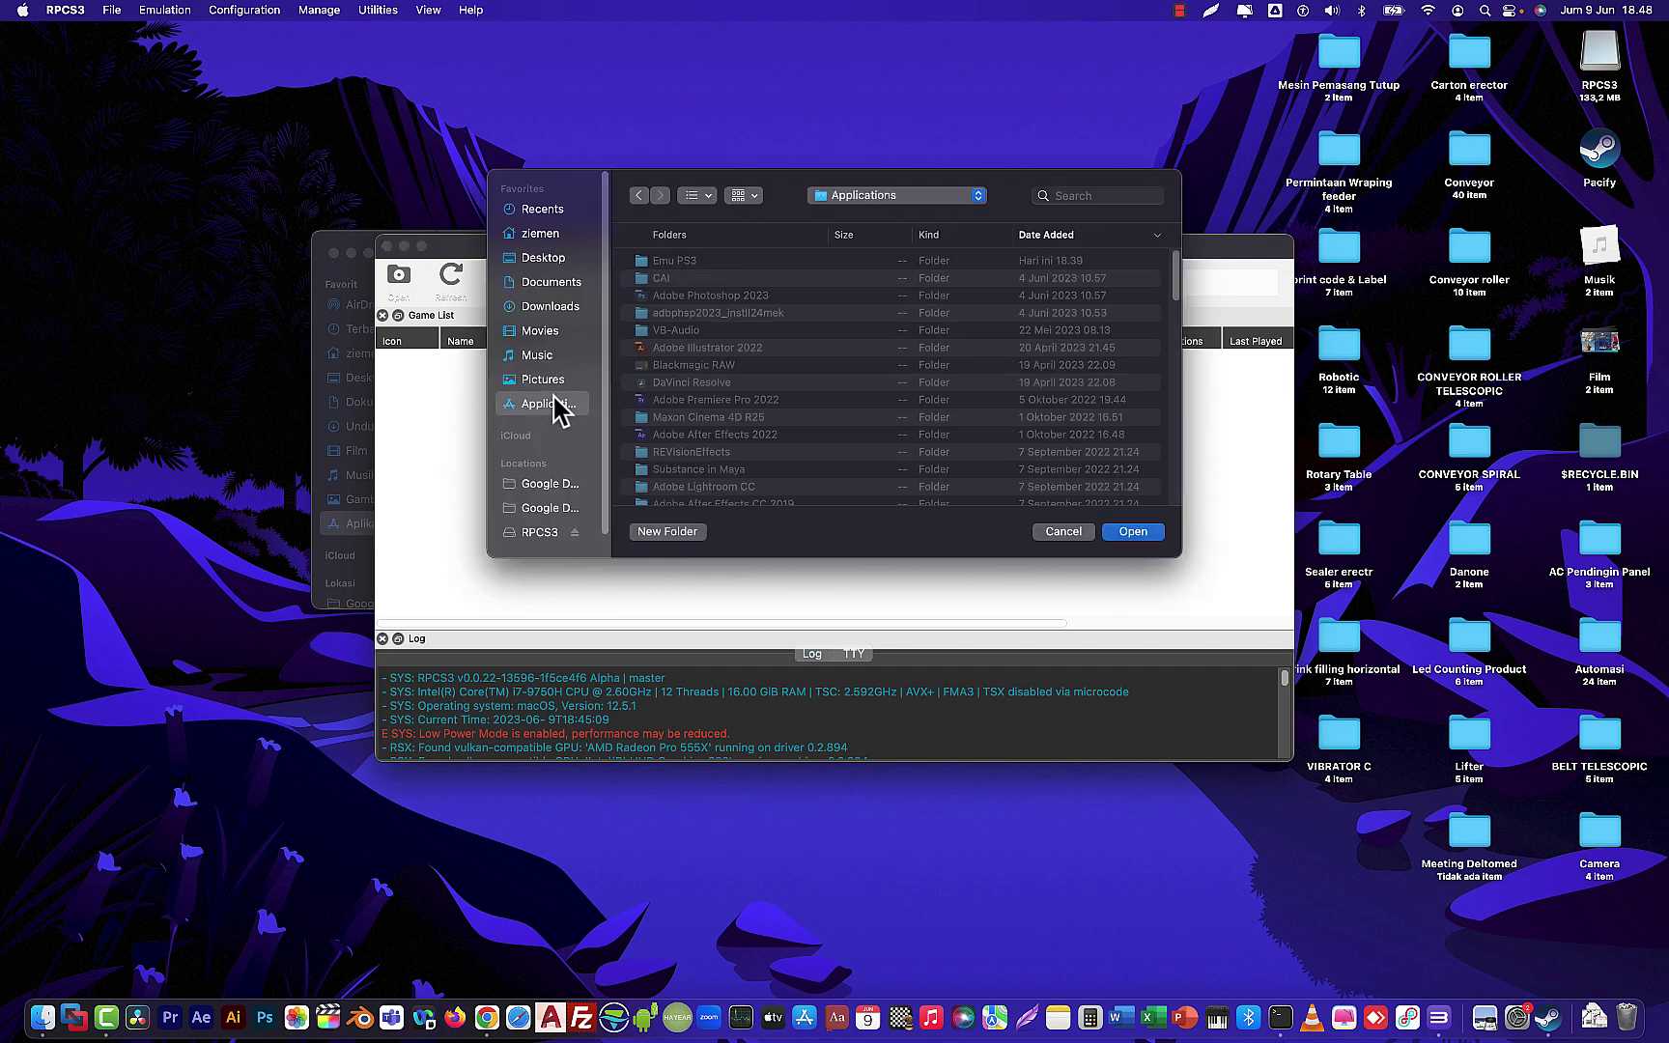
pyautogui.click(687, 261)
pyautogui.doubleClick(687, 261)
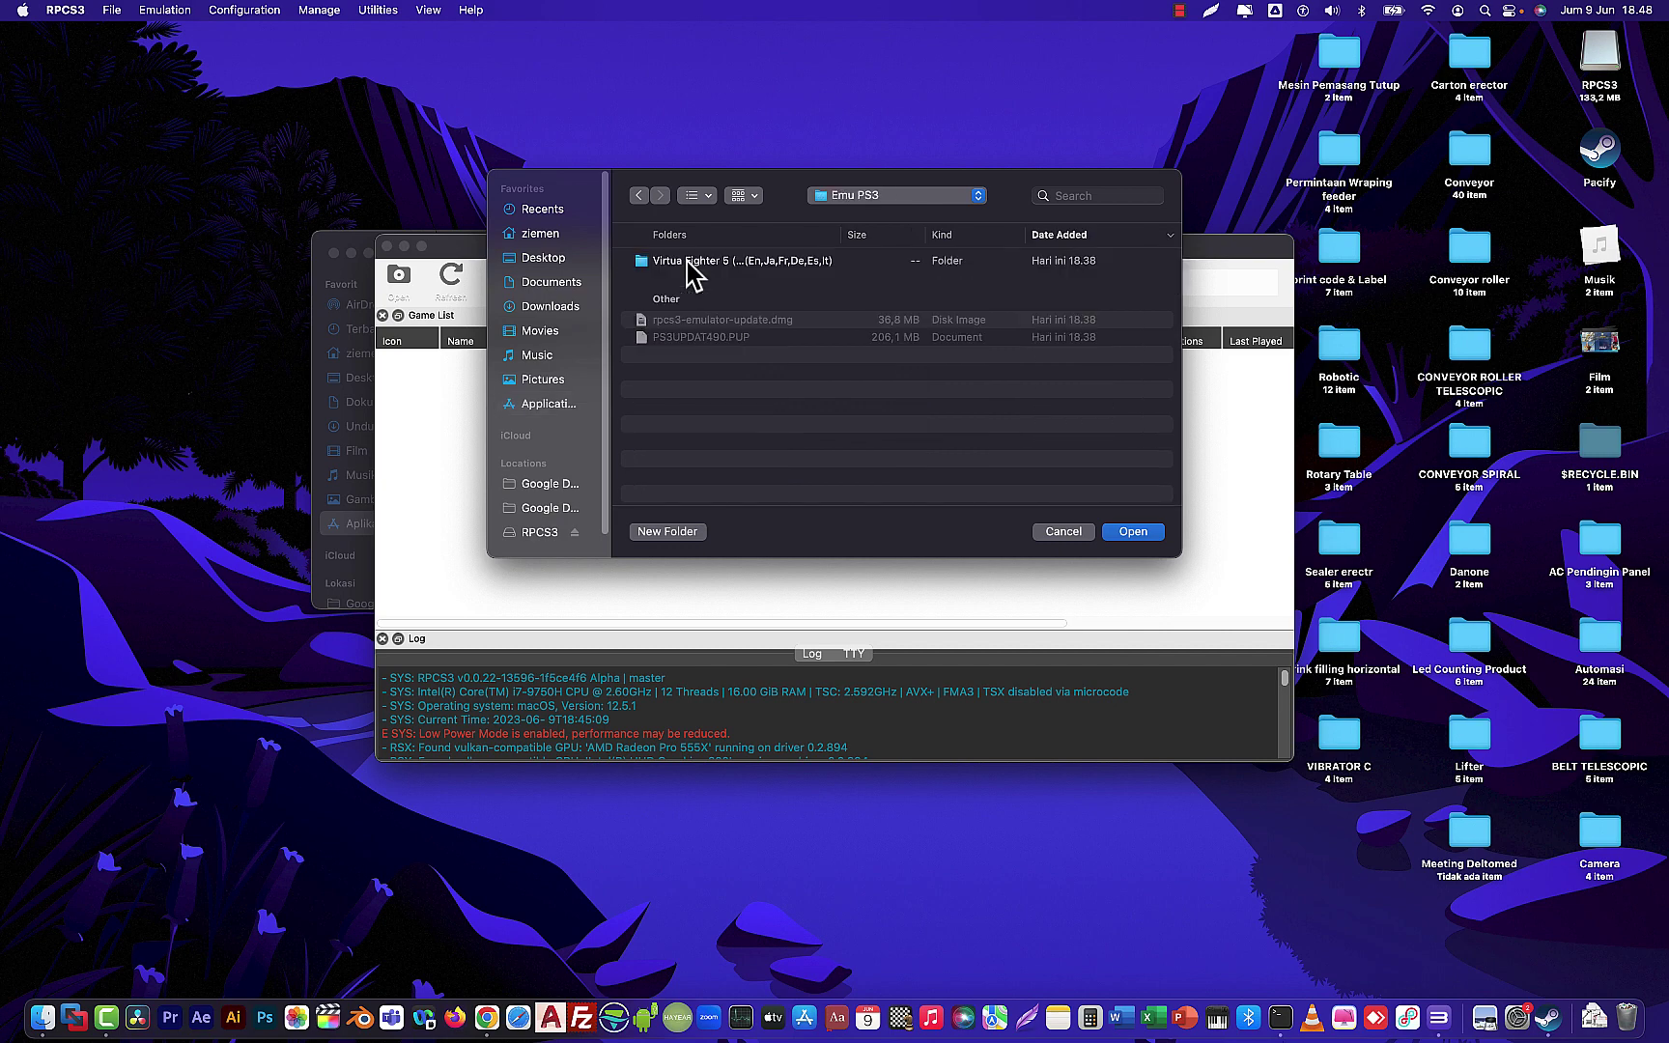
pyautogui.click(749, 262)
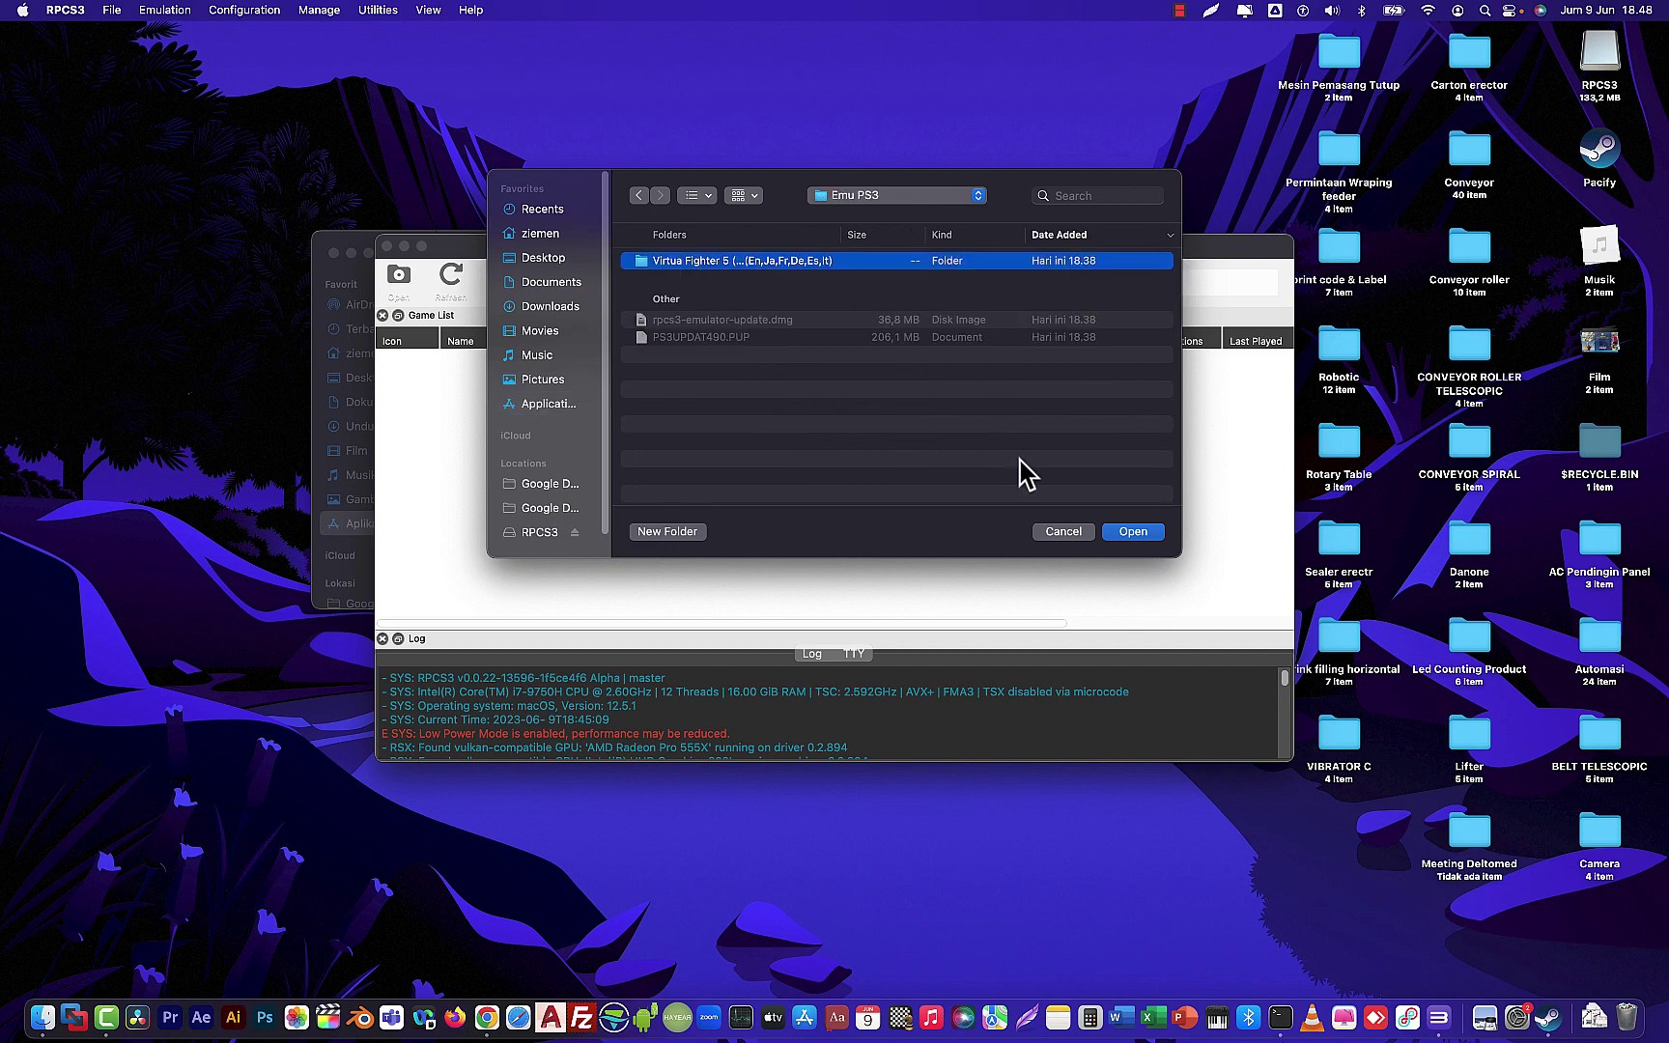
pyautogui.click(1134, 532)
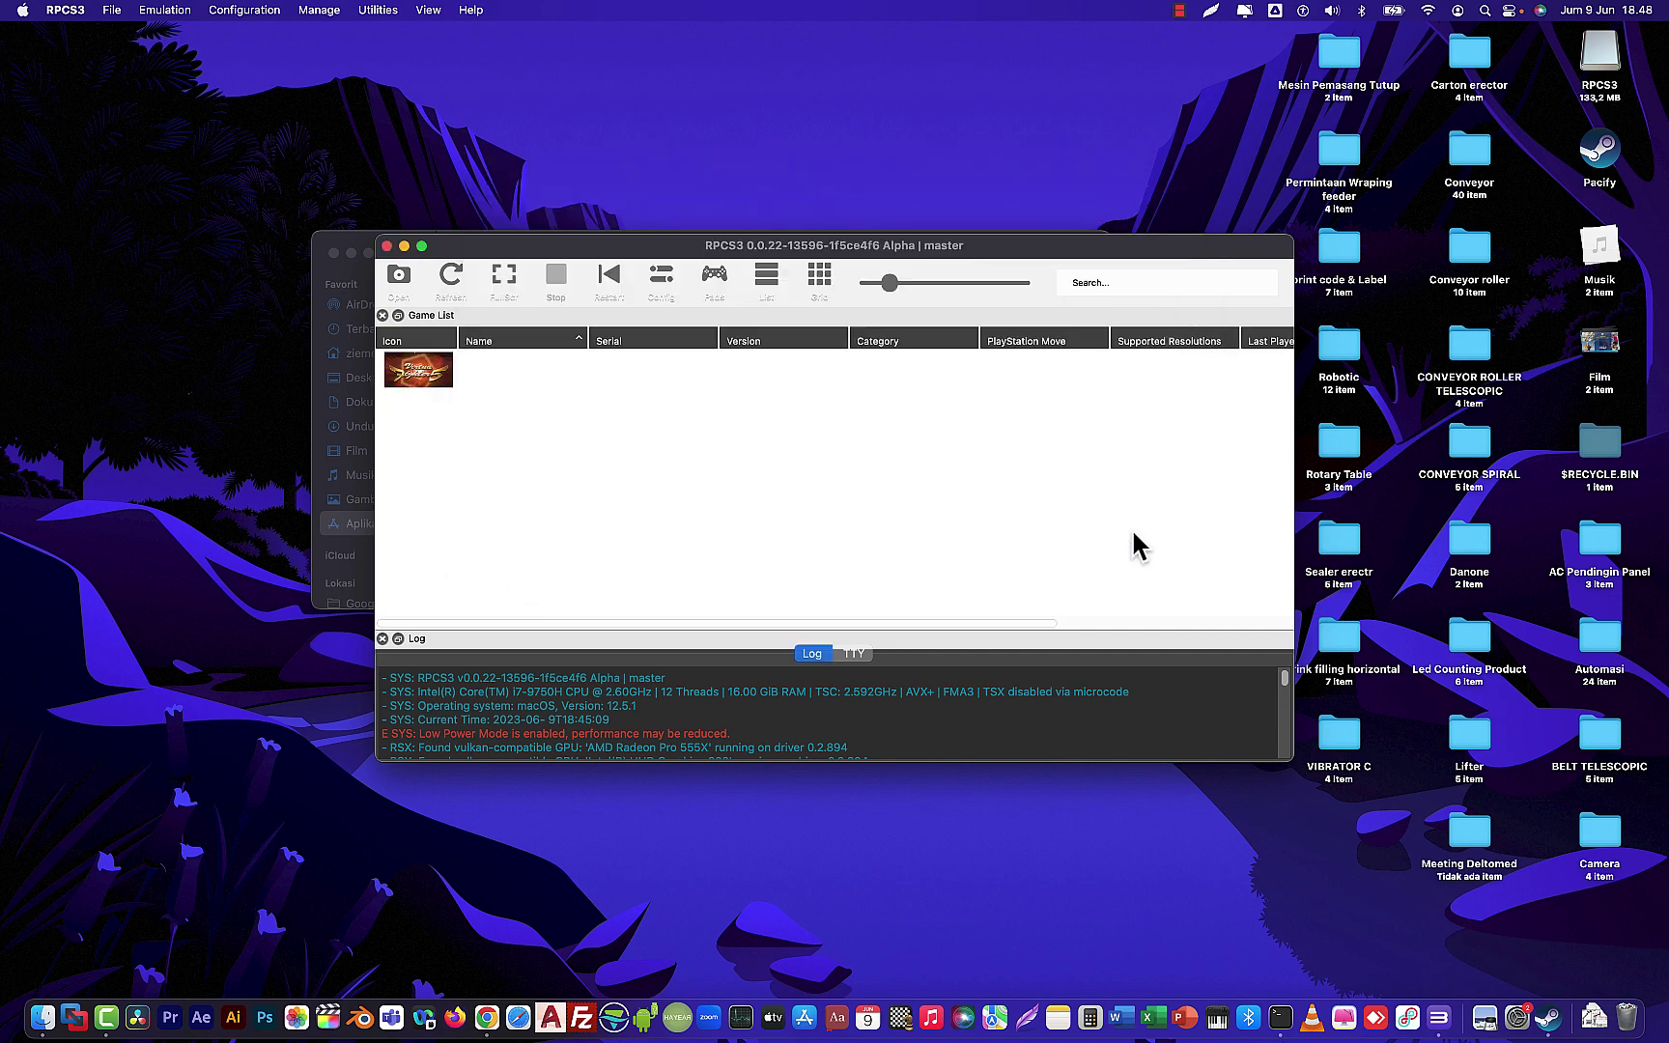
# Boot Virtua Fighter 5 from the game list and enlarge its window to fill the desktop
pyautogui.click(426, 379)
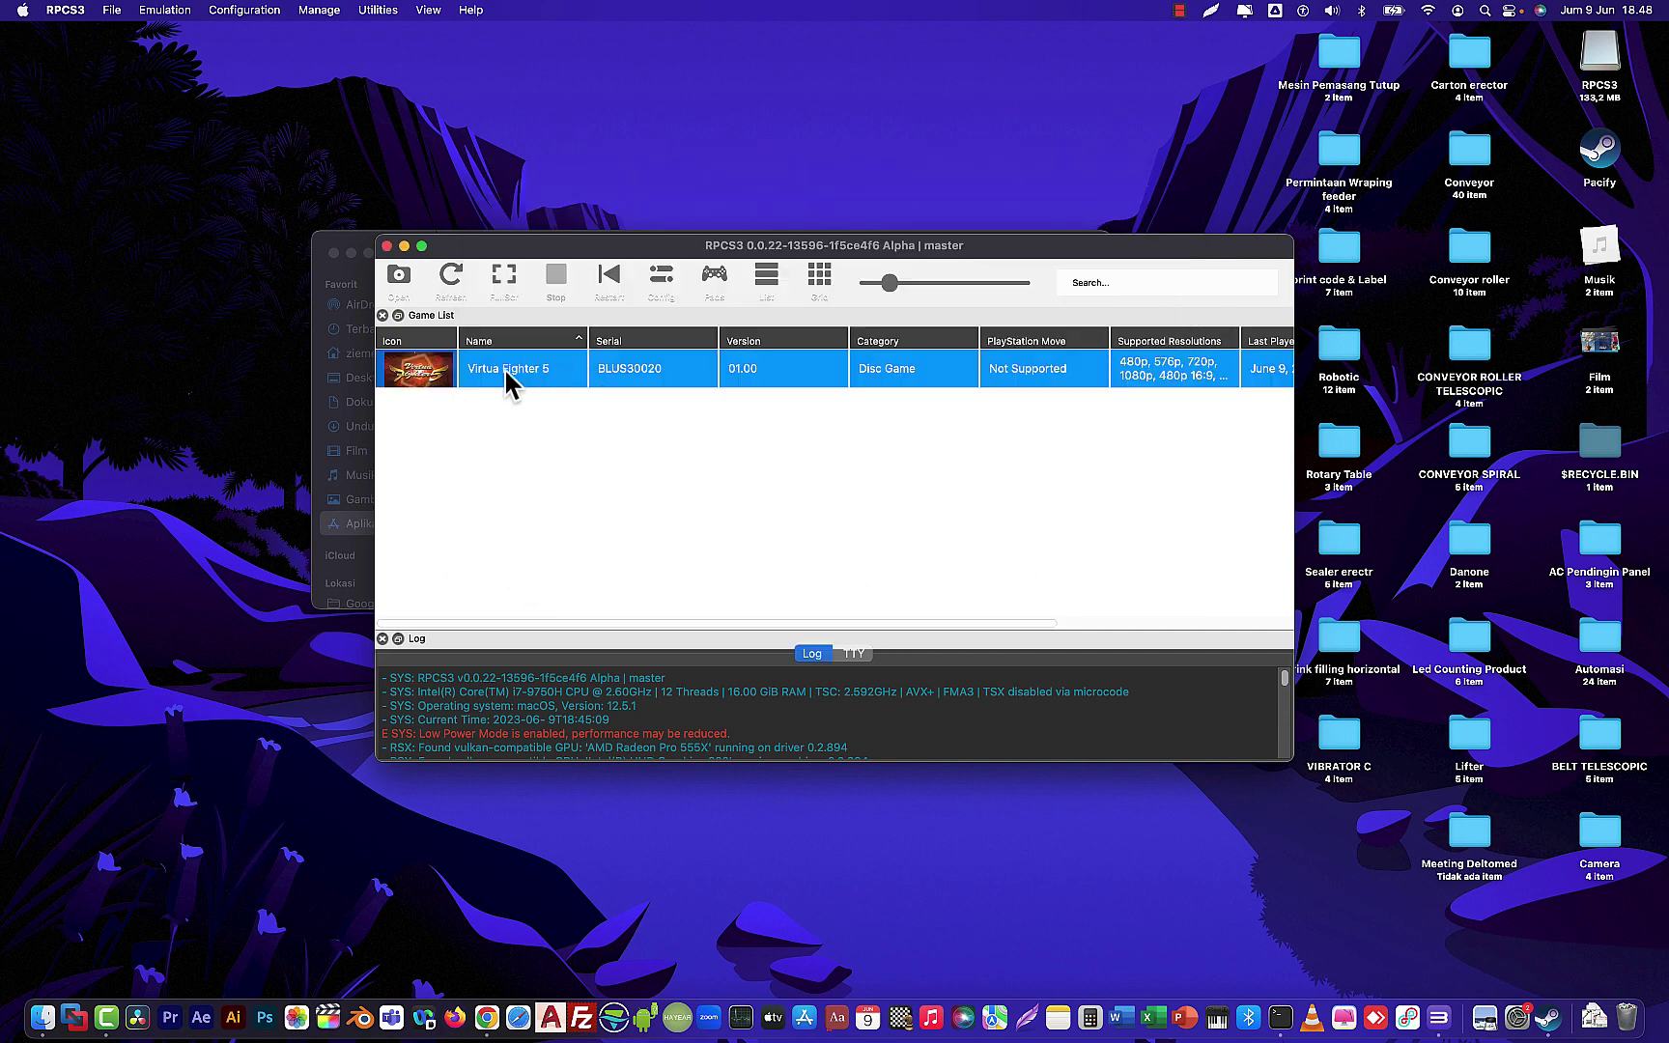
pyautogui.doubleClick(432, 378)
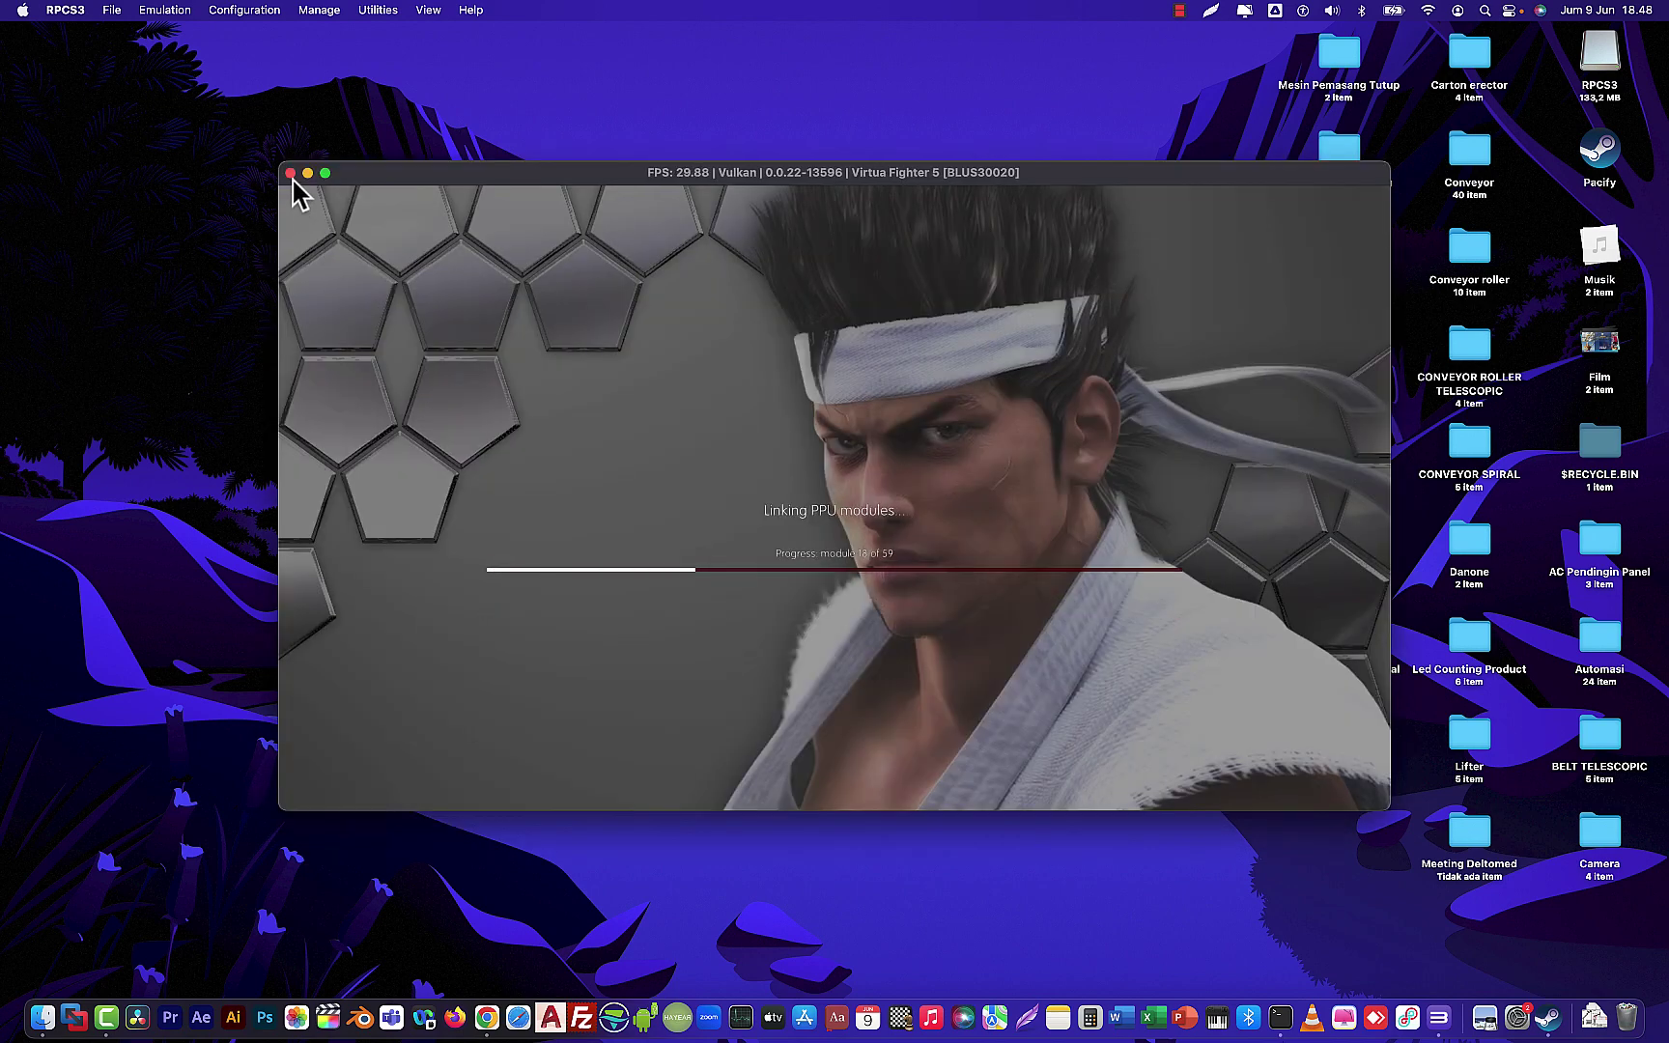
pyautogui.moveTo(279, 164); pyautogui.dragTo(0, 23)
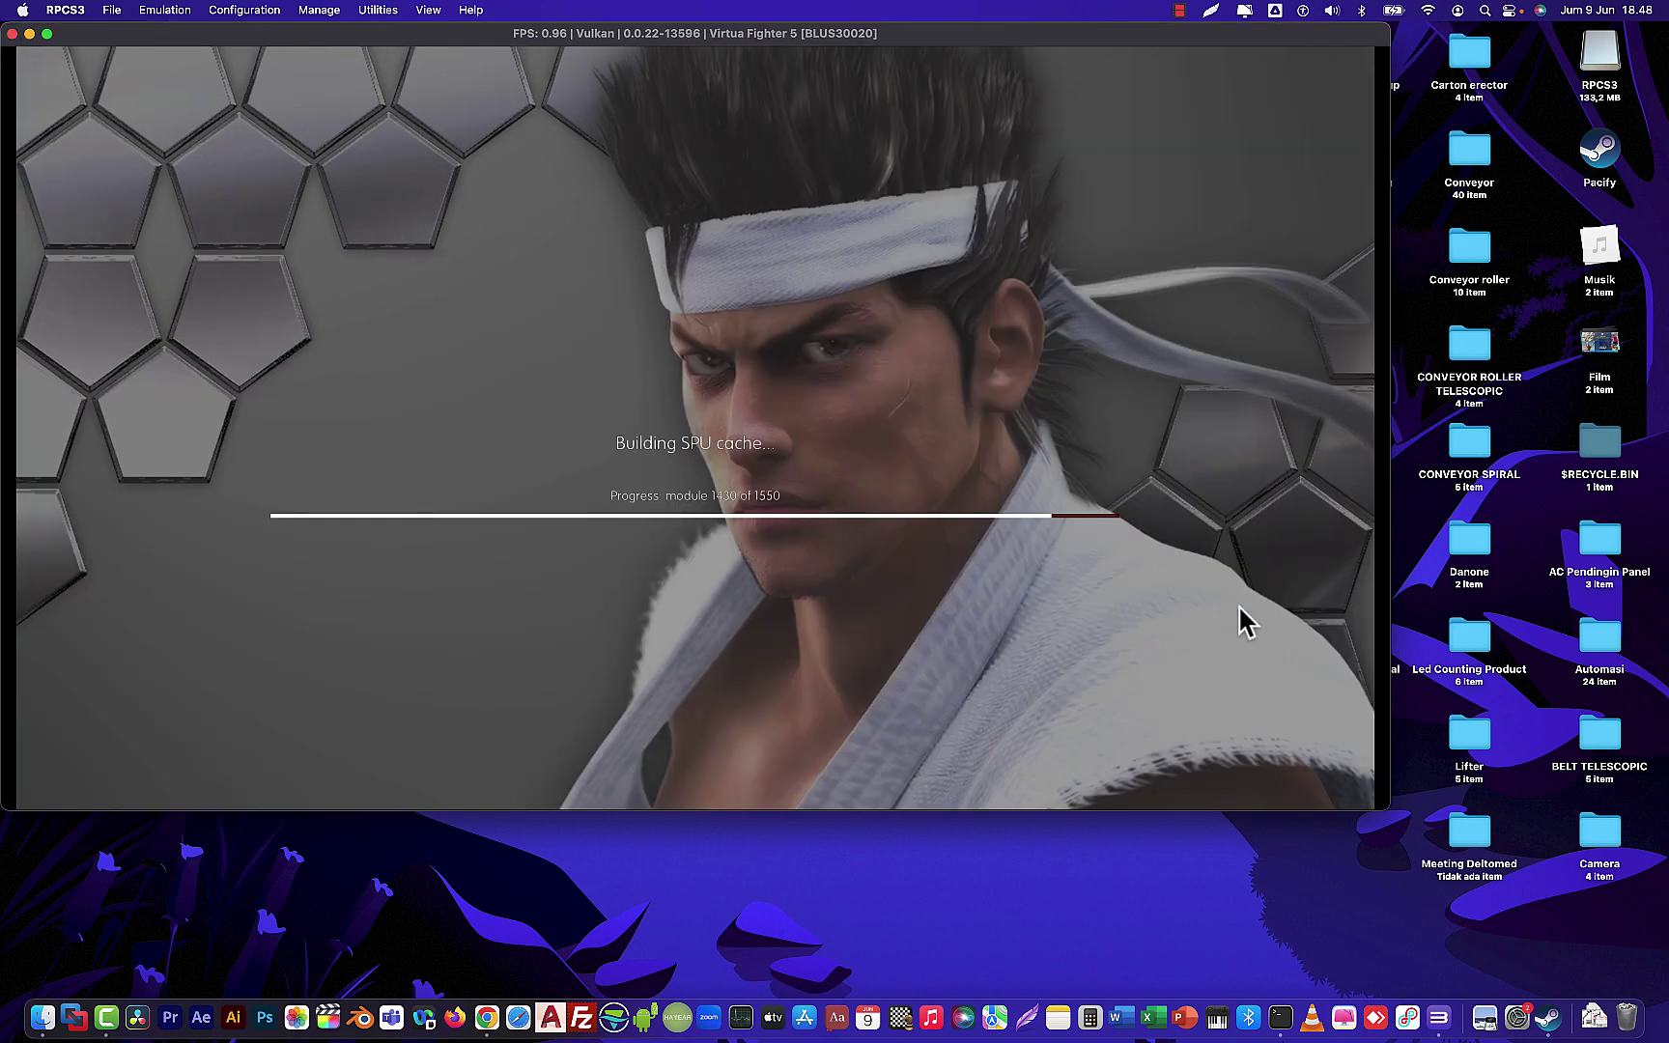
pyautogui.moveTo(1388, 807); pyautogui.dragTo(1661, 1029)
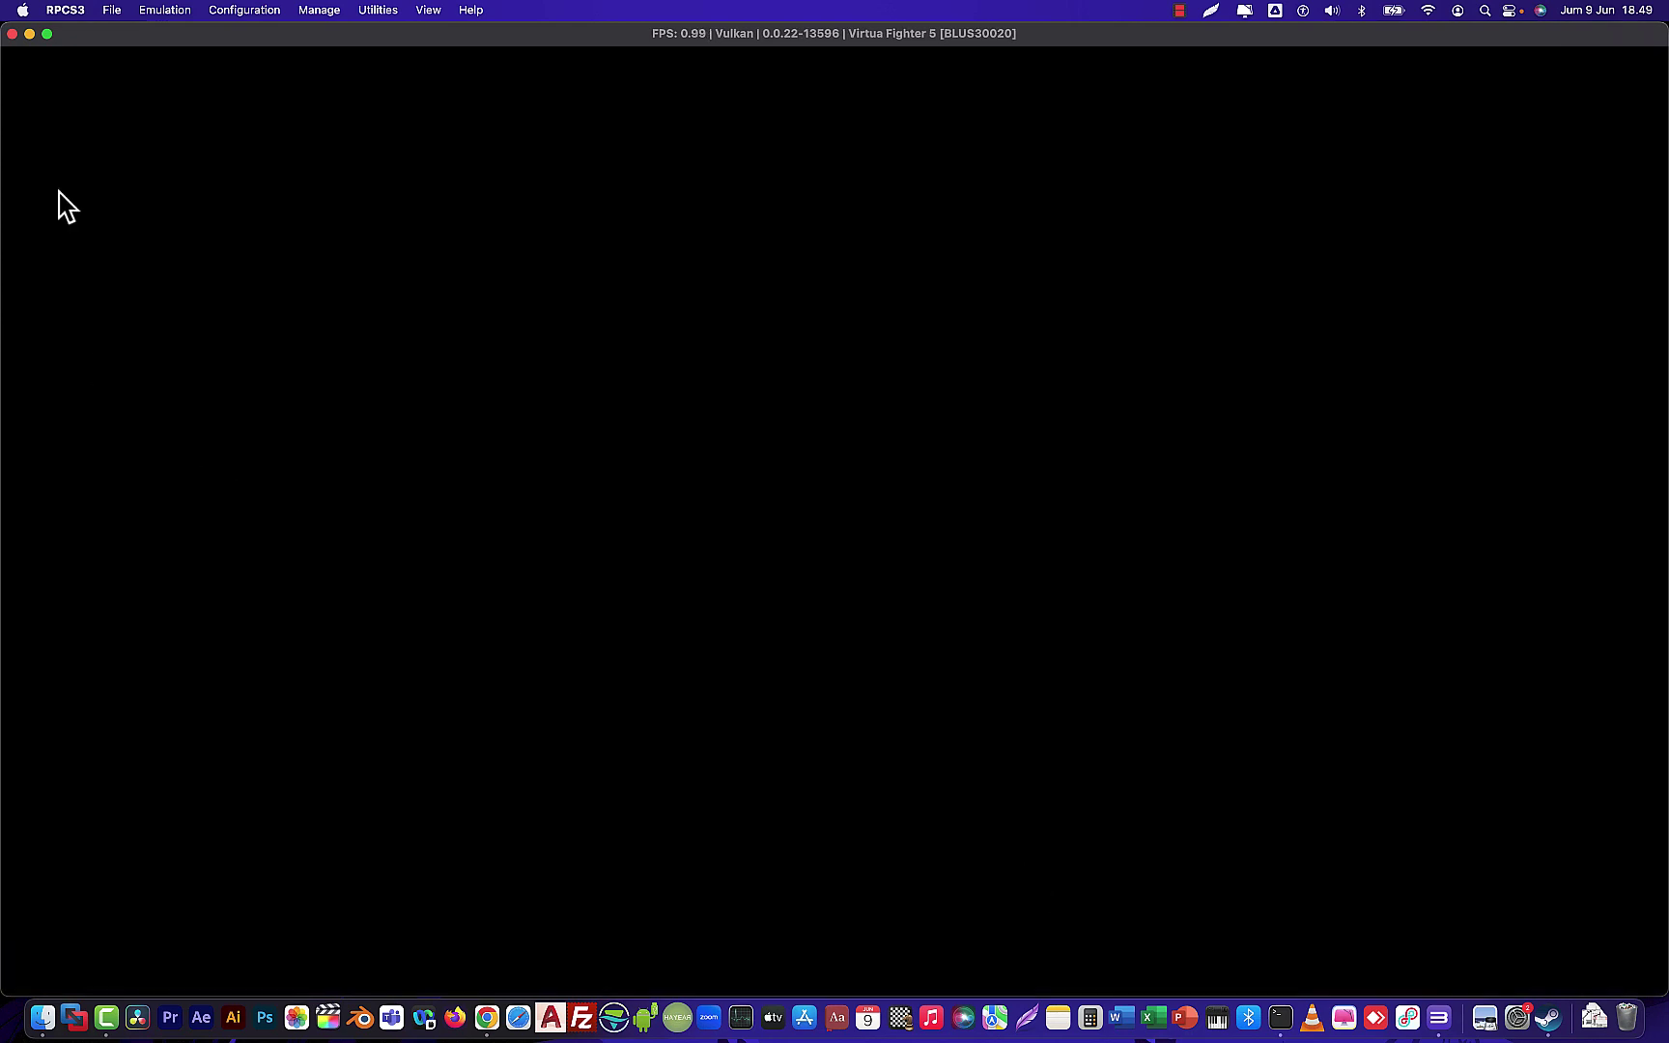
# Dismiss the window tiling options, agree to use game data, and cancel the game's save data load operation
pyautogui.moveTo(49, 34)
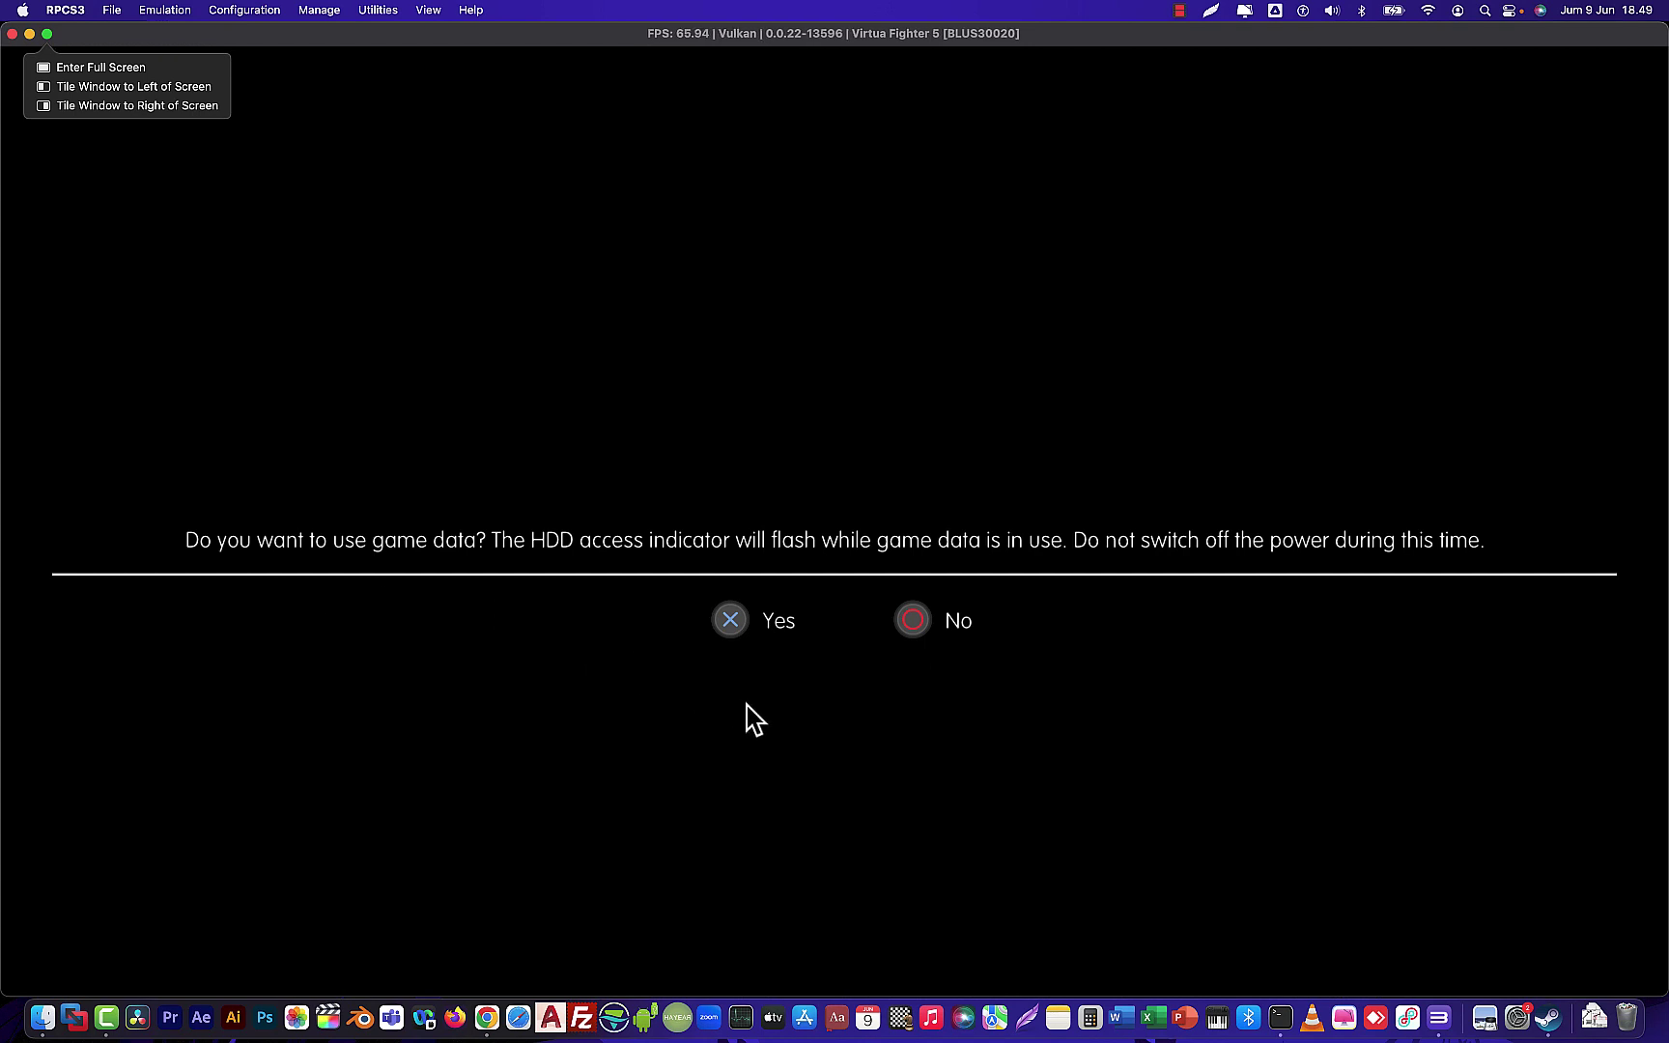
pyautogui.press('Up')
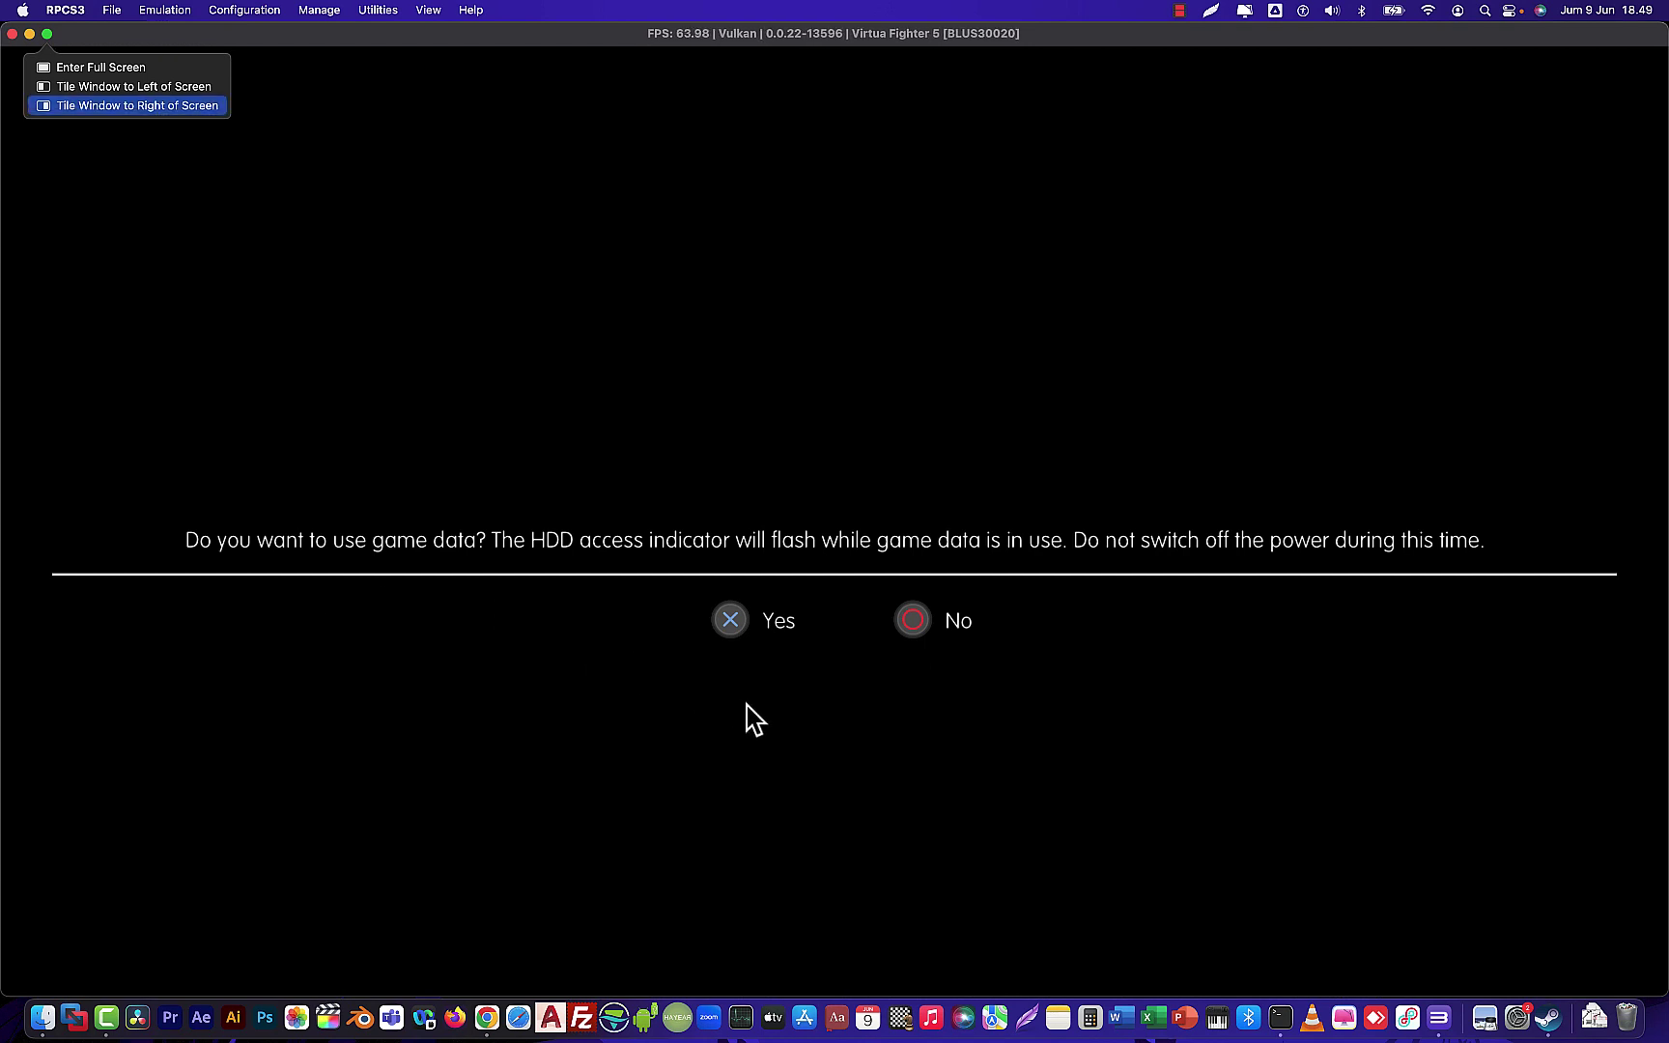
pyautogui.press('Escape')
pyautogui.press('x')
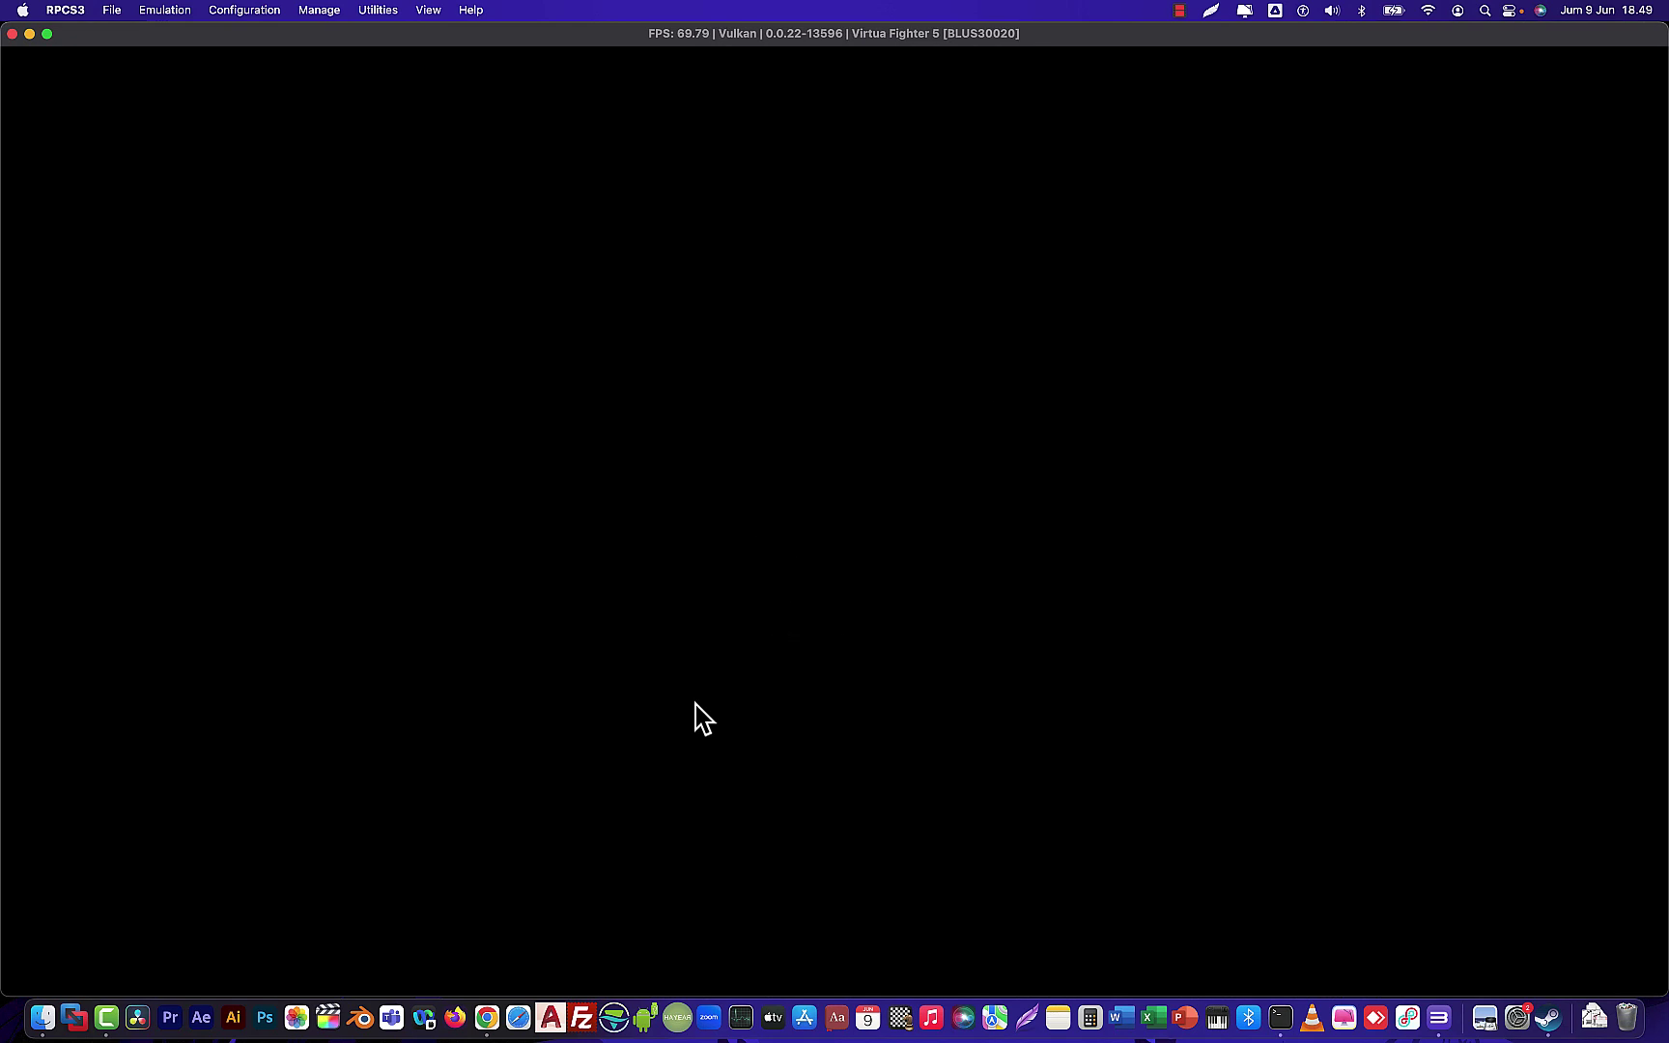
pyautogui.press('c')
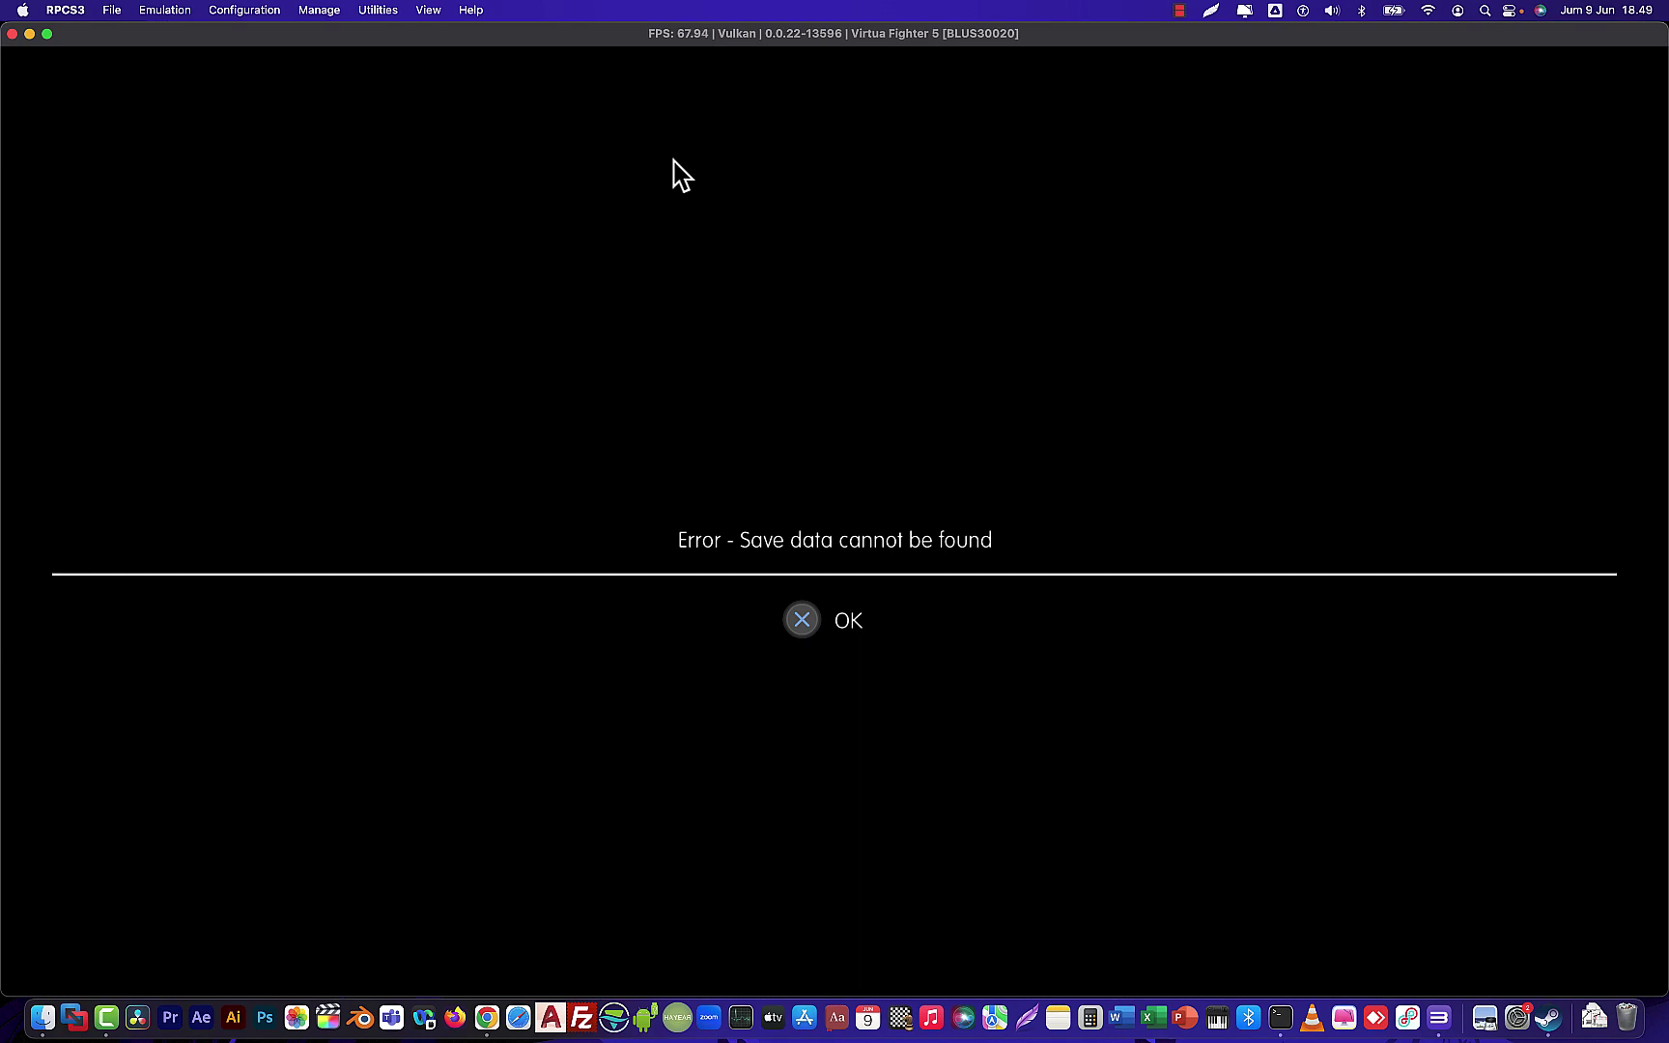
pyautogui.press('x')
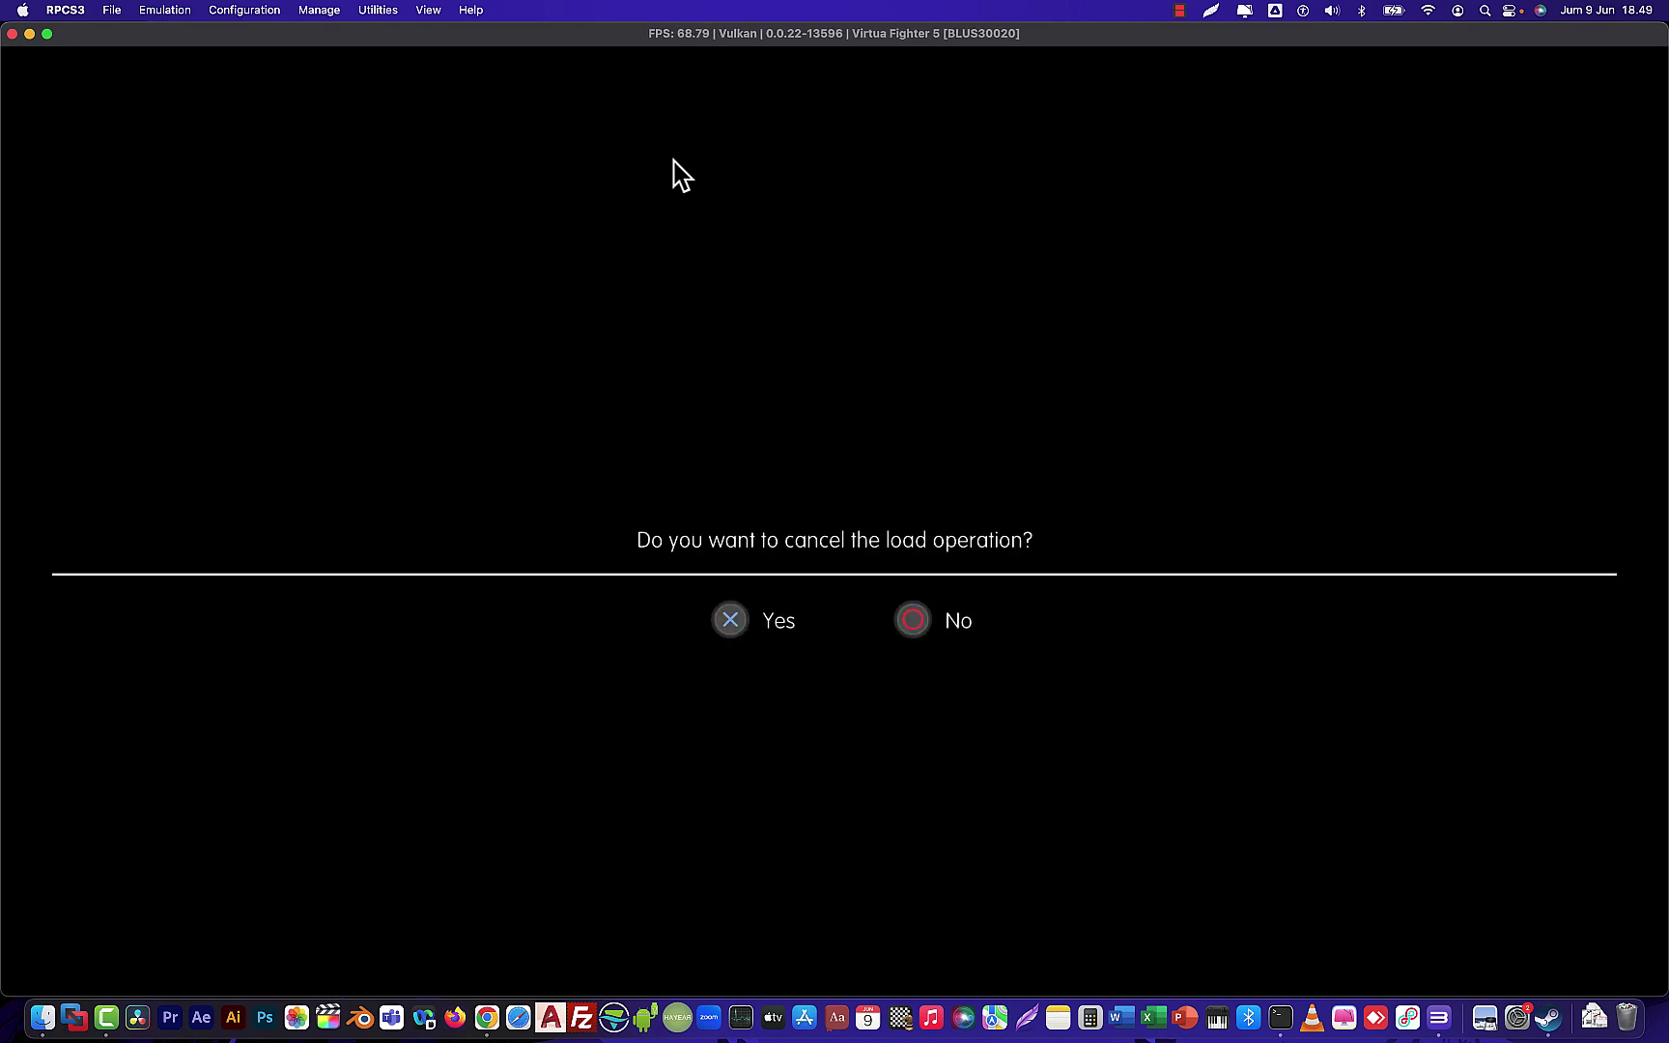
pyautogui.press('x')
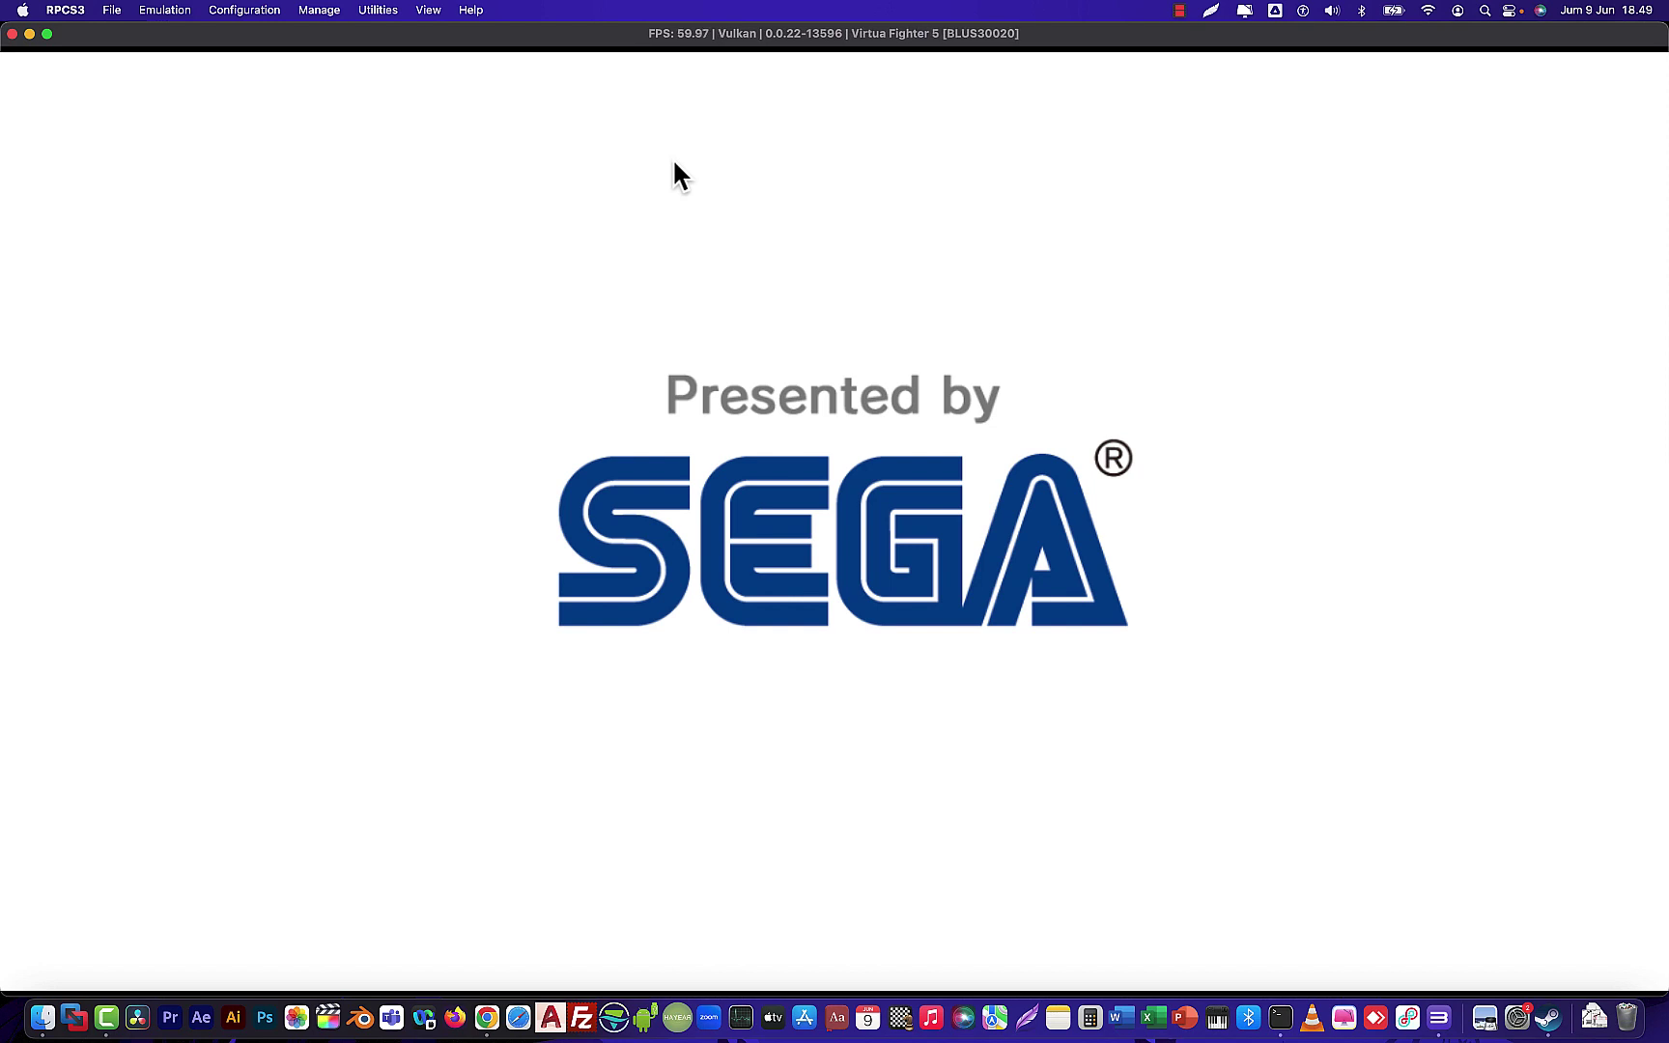
# Raise the Mac's sound volume for the game's intro, with a slight reduction at the end
pyautogui.press('XF86AudioRaiseVolume')
pyautogui.press('XF86AudioRaiseVolume')
pyautogui.press('XF86AudioRaiseVolume')
pyautogui.press('XF86AudioRaiseVolume')
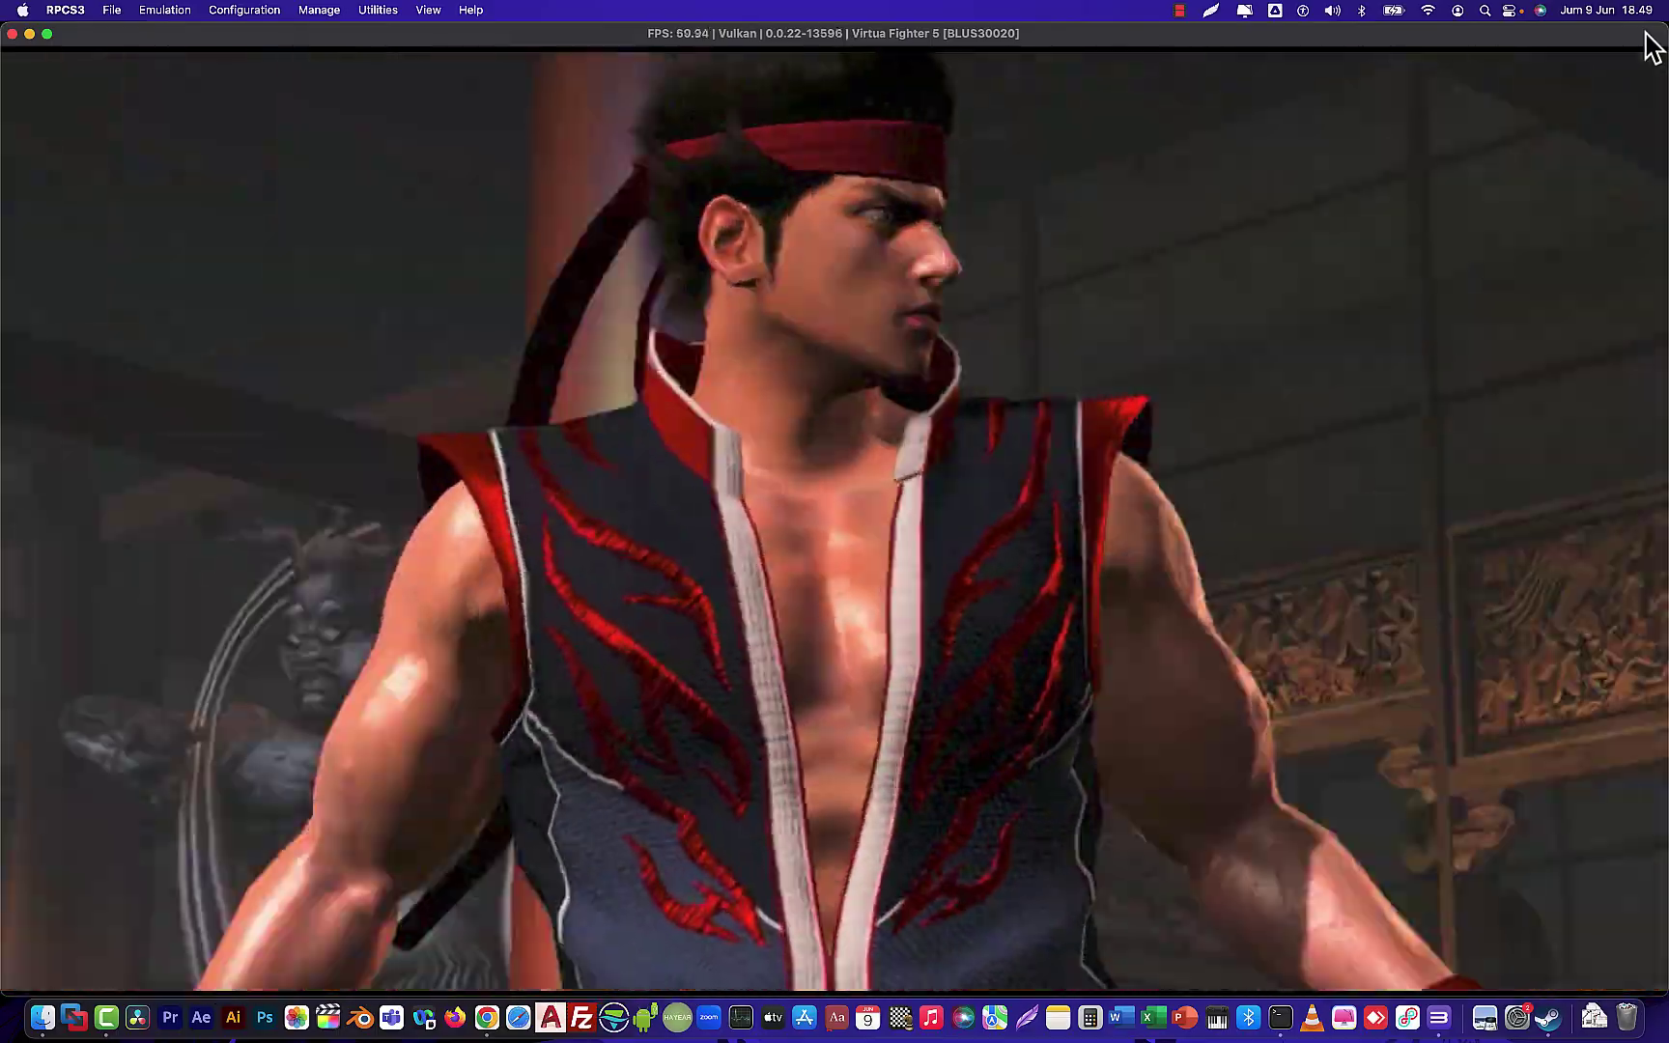
pyautogui.press('XF86AudioRaiseVolume')
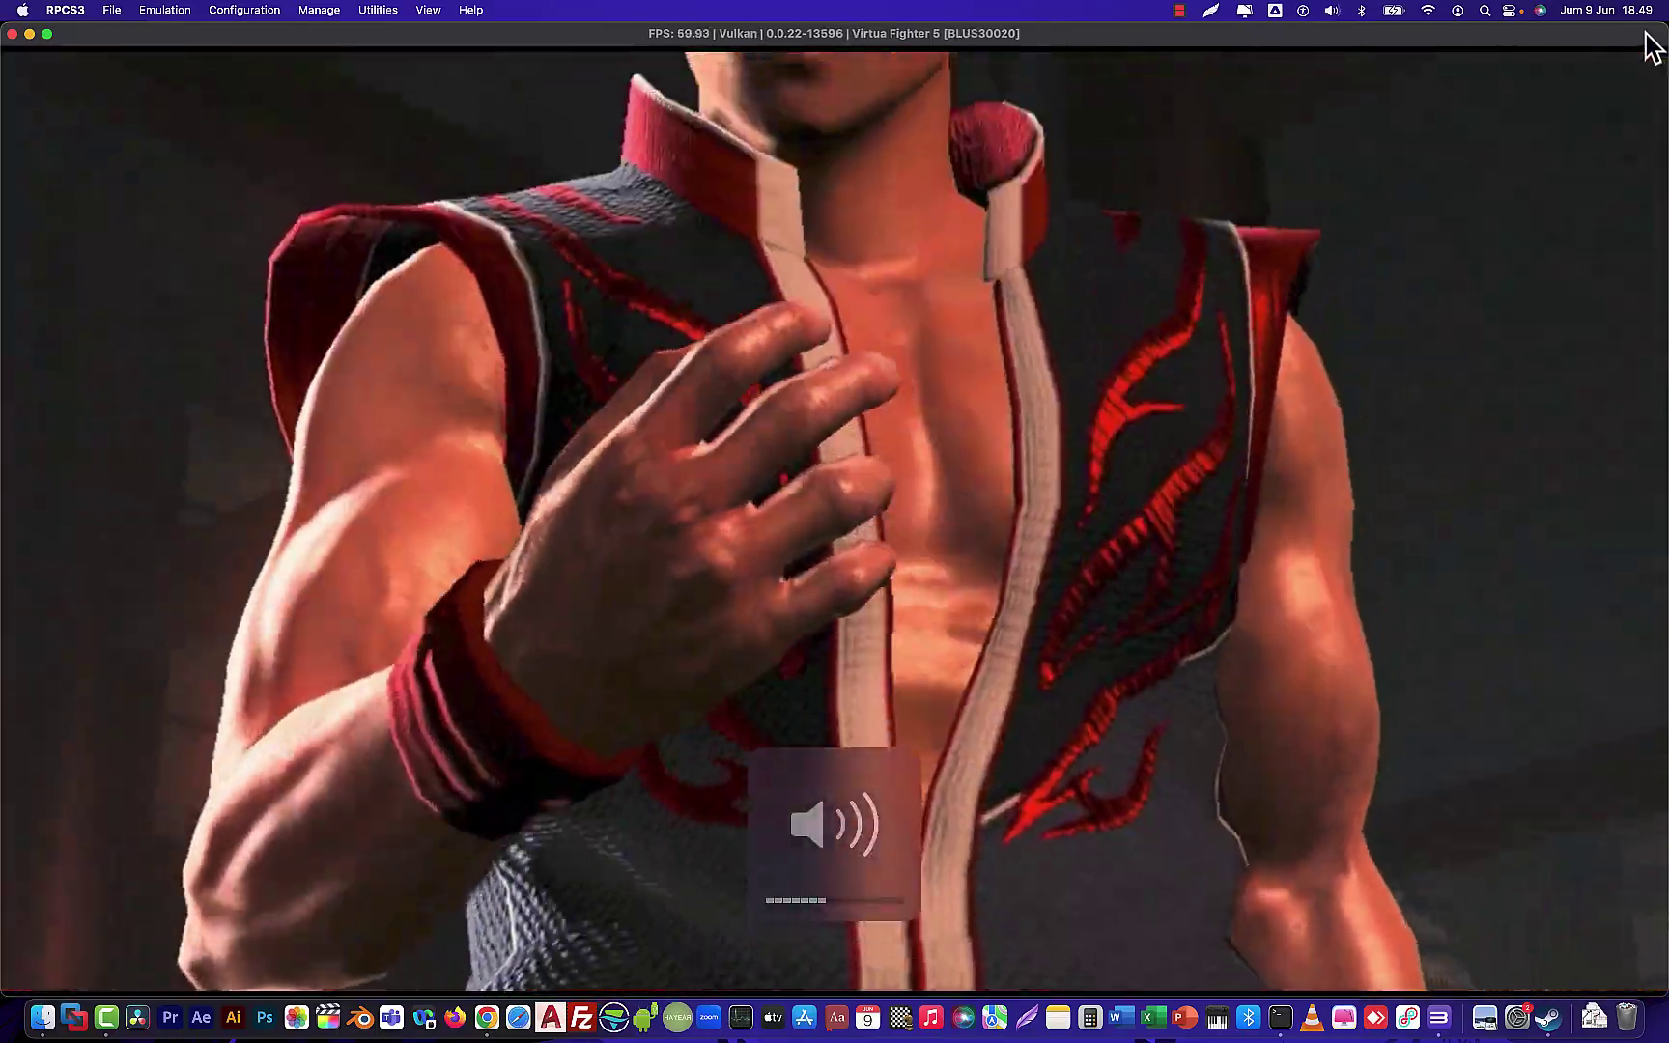
pyautogui.press('XF86AudioLowerVolume')
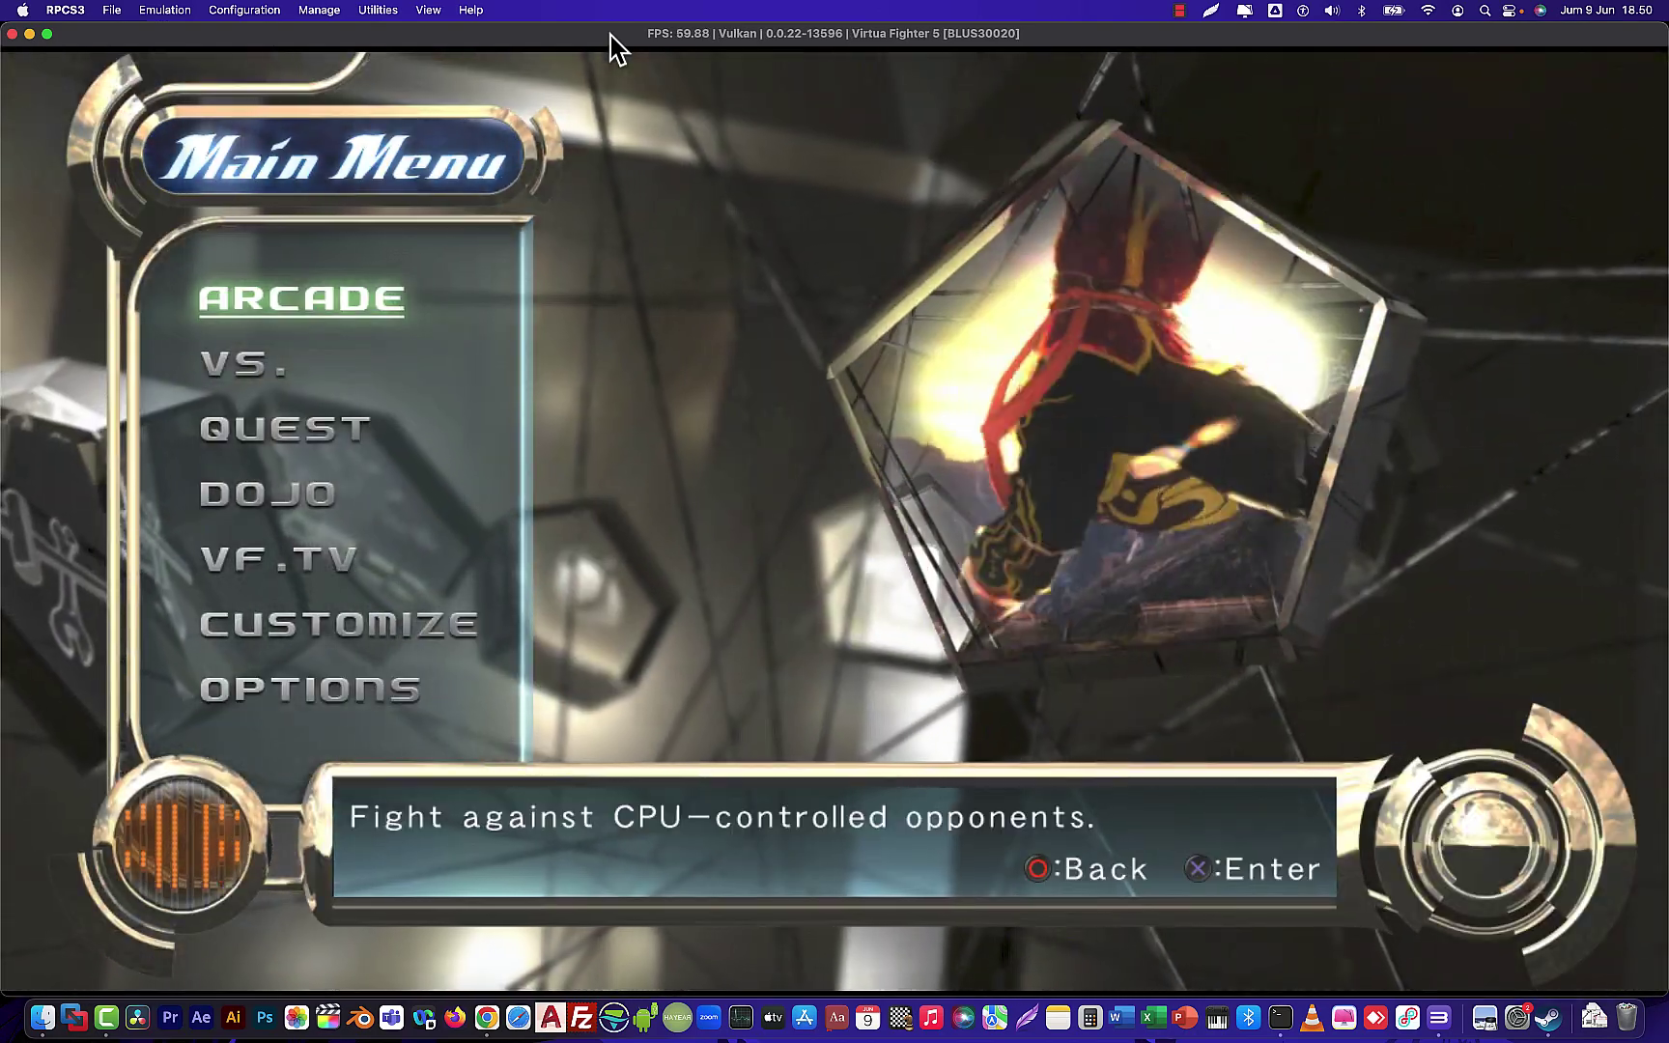
# Try moving through the game's main menu entries and enter Arcade mode
pyautogui.press('Down')
pyautogui.press('Up')
pyautogui.press('Down')
pyautogui.press('Down')
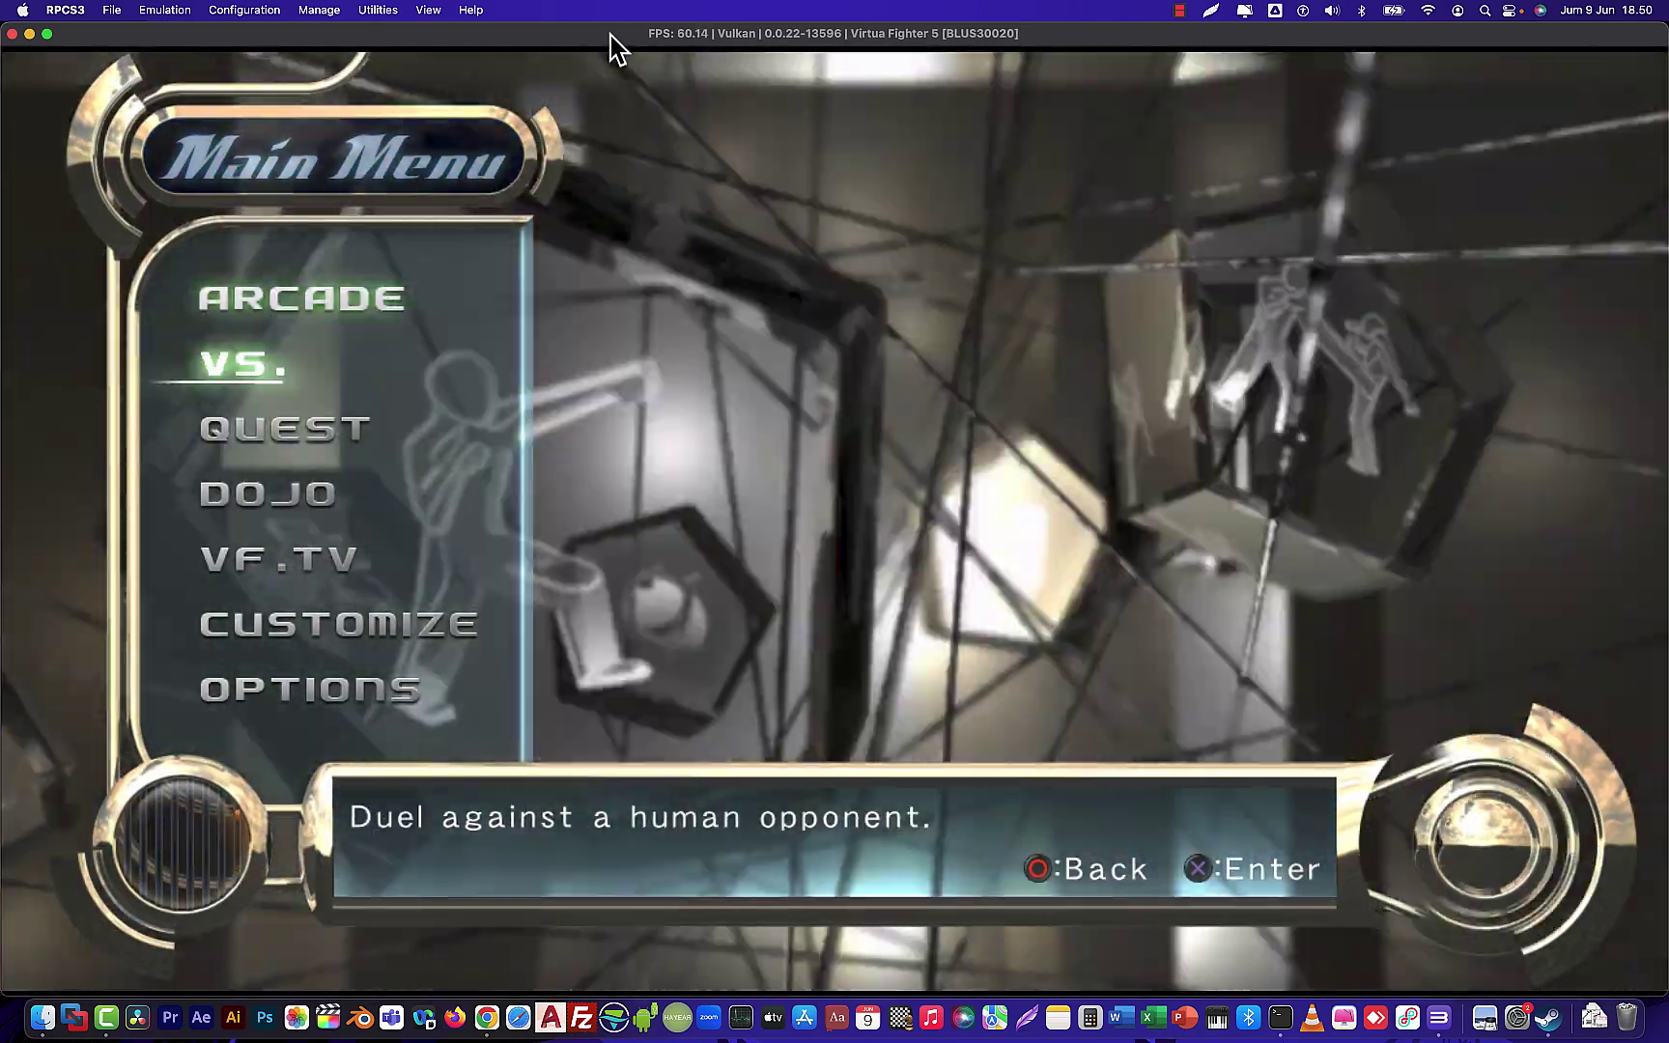
pyautogui.press('Up')
pyautogui.press('Up')
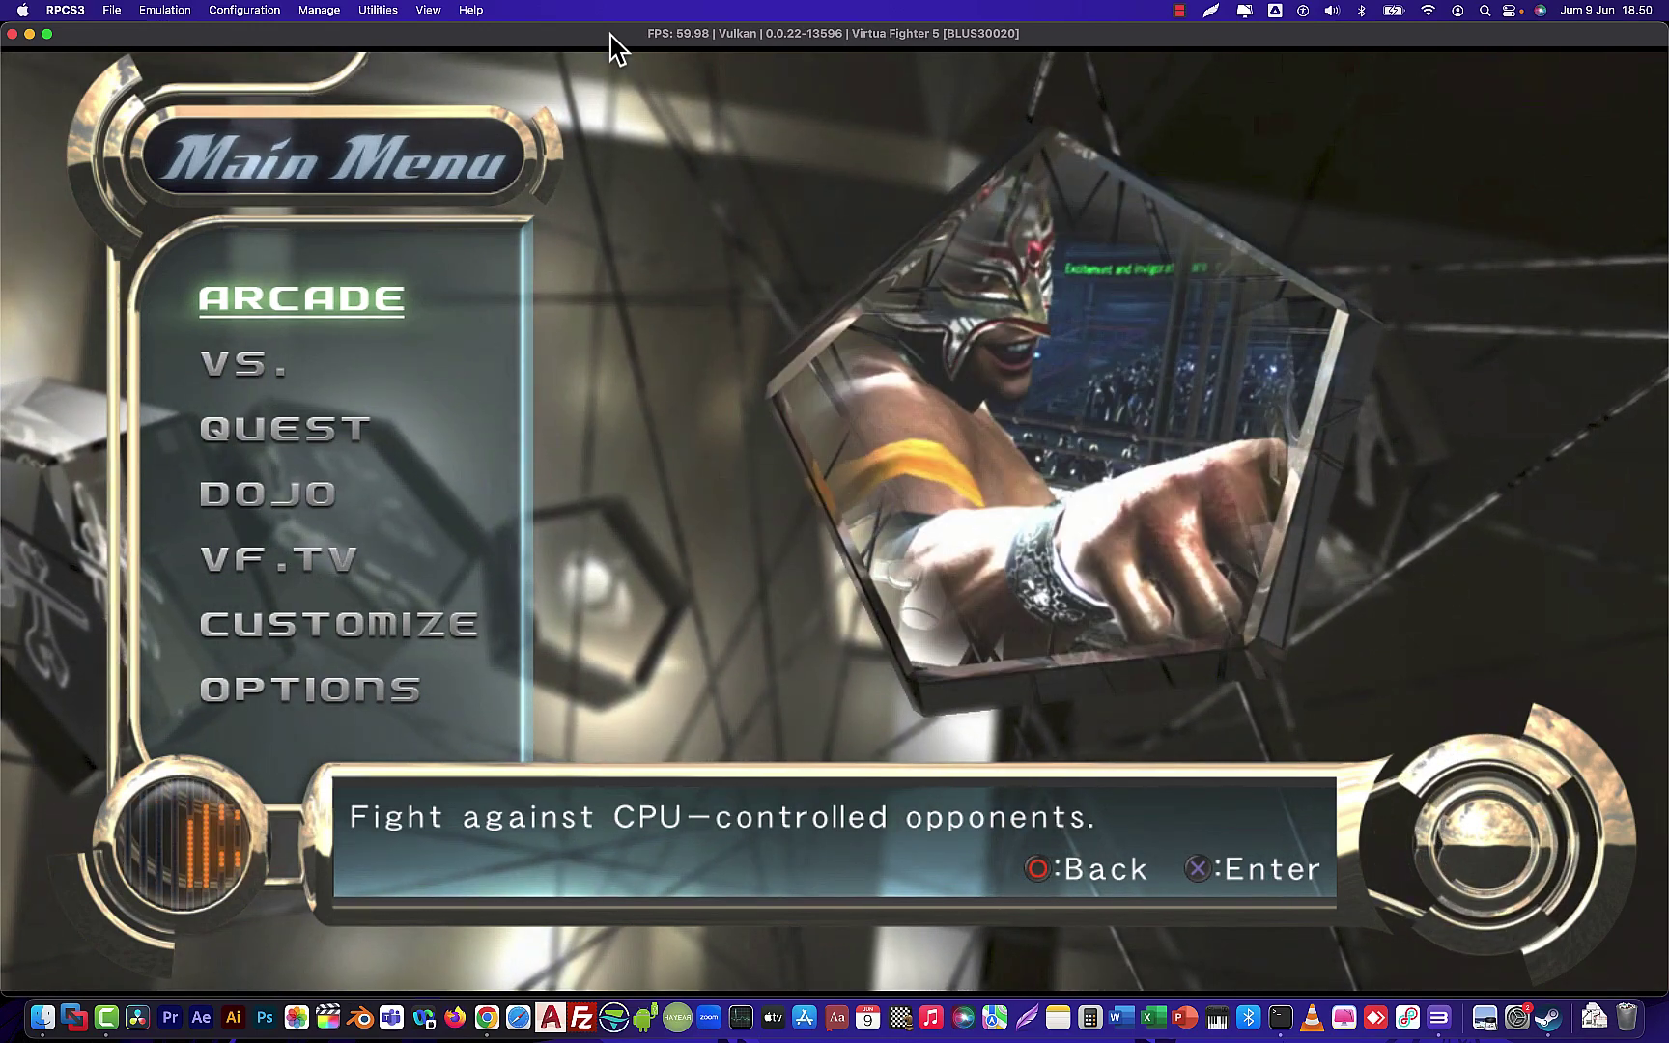
pyautogui.press('x')
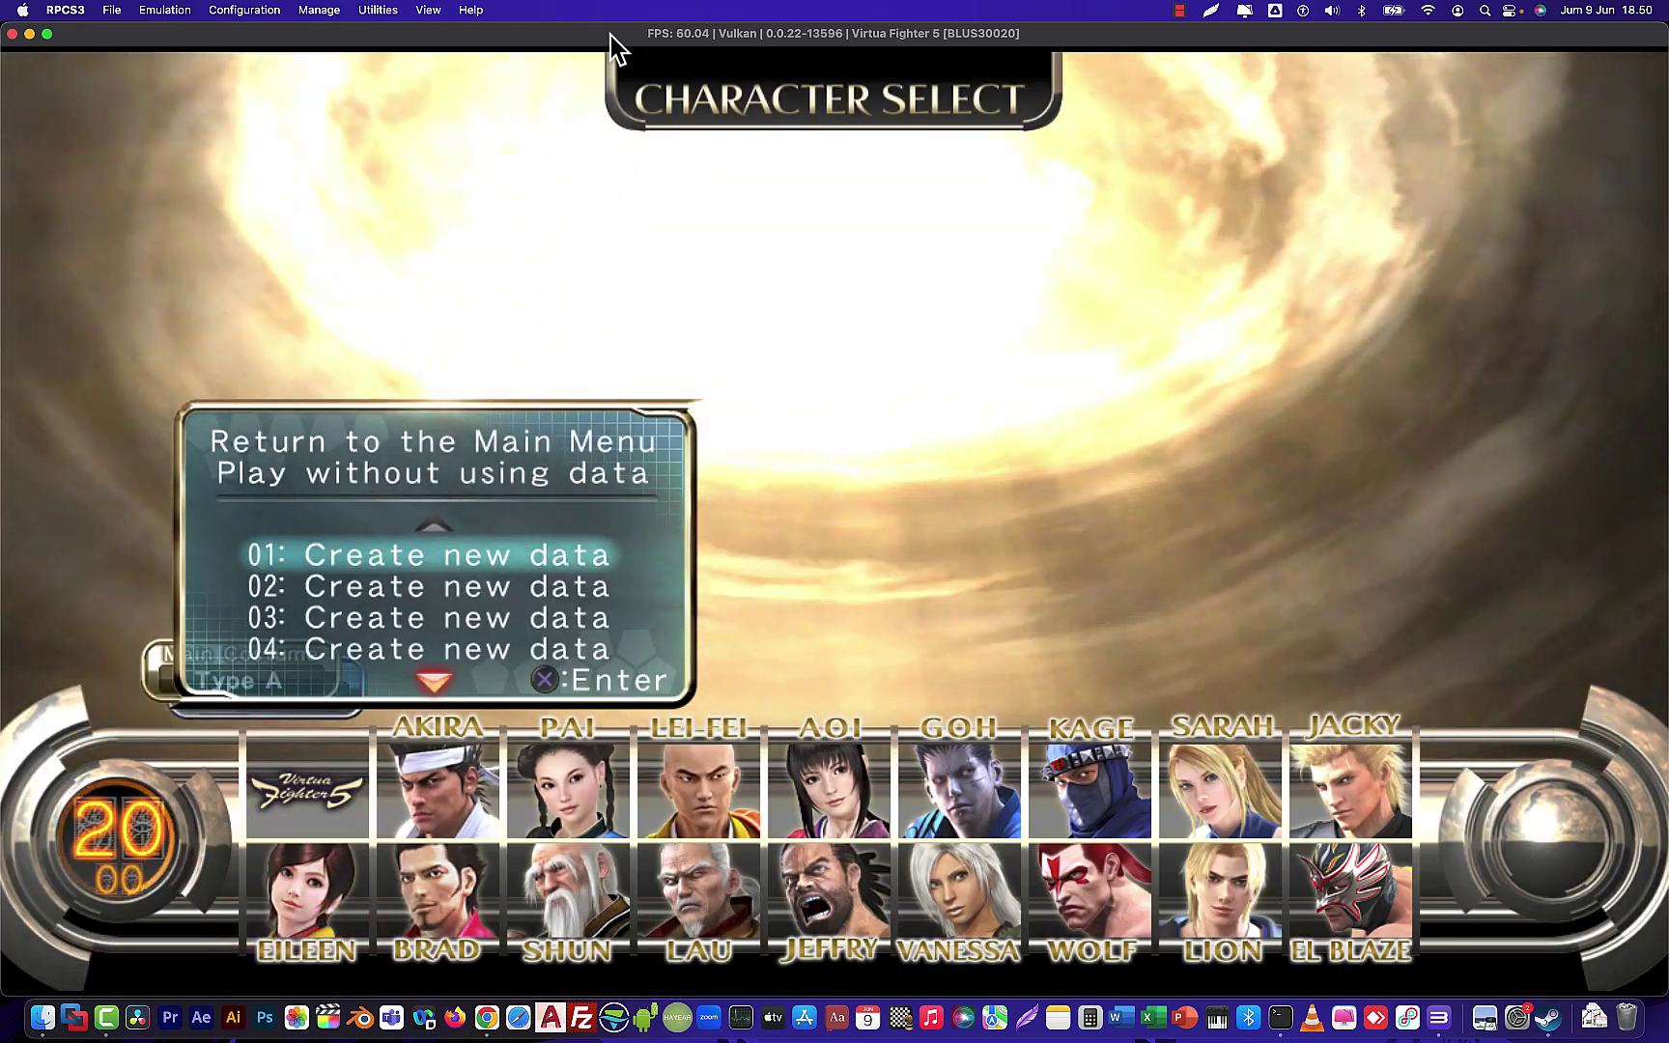
# Create new player data in slot 01 using the character Eileen
pyautogui.press('x')
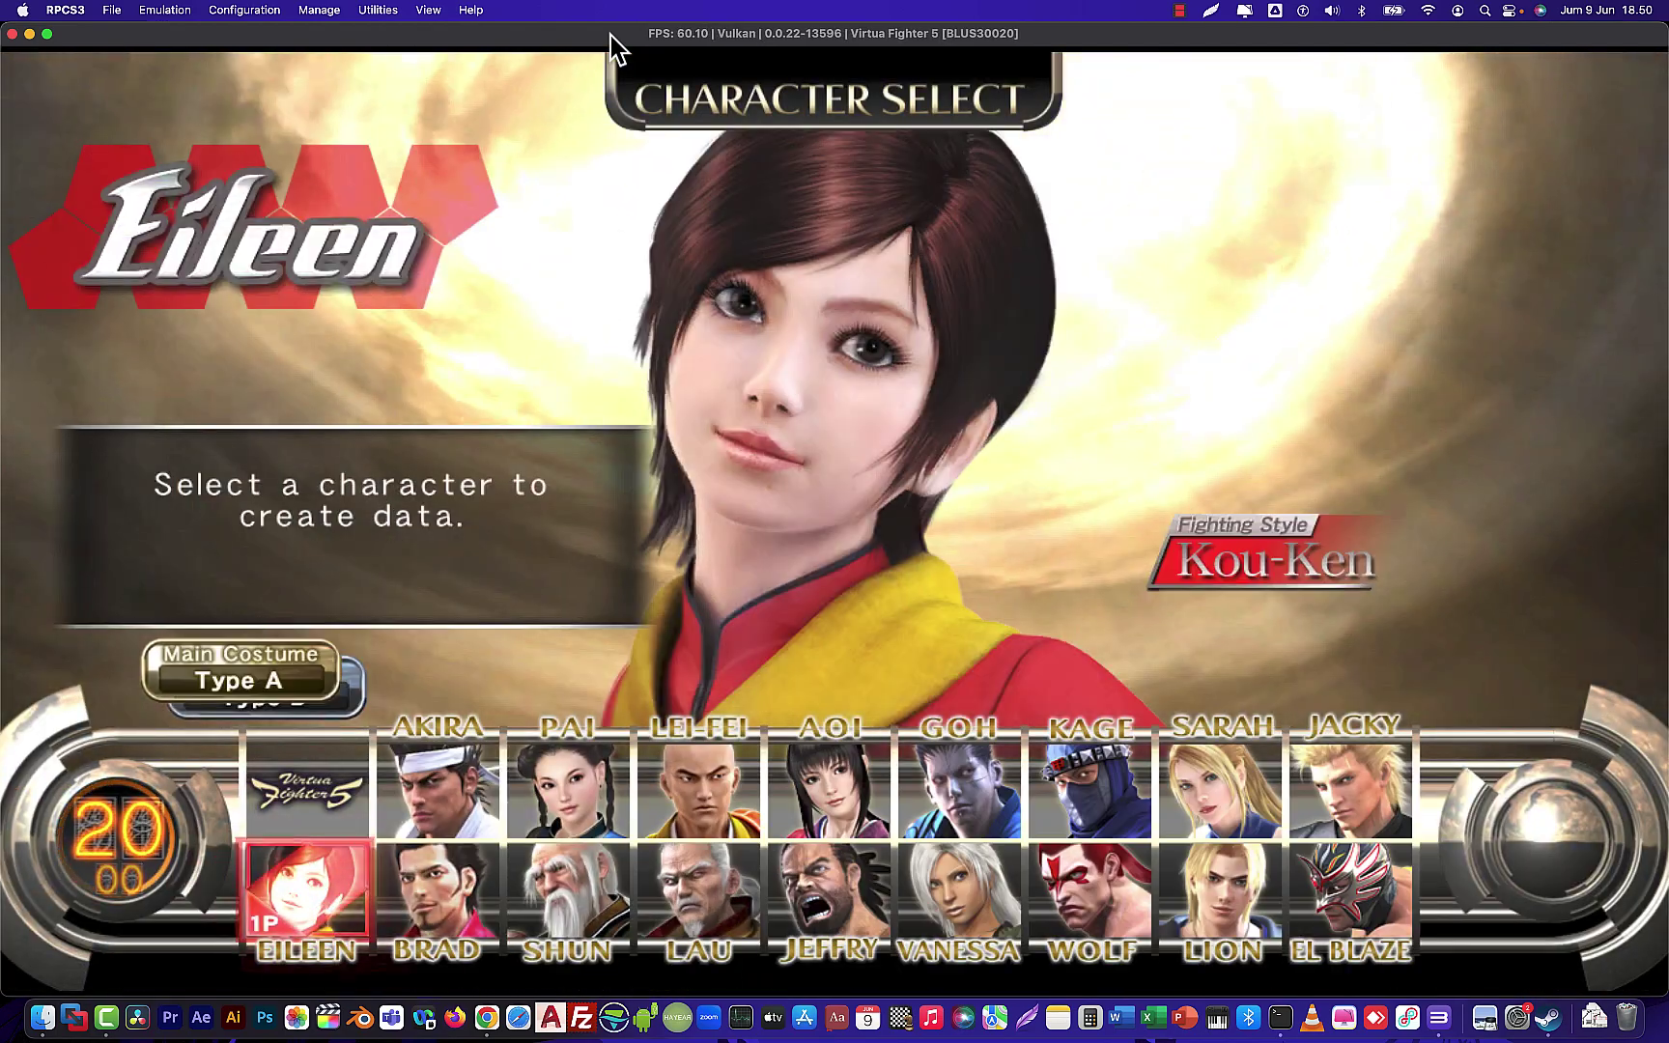
pyautogui.press('x')
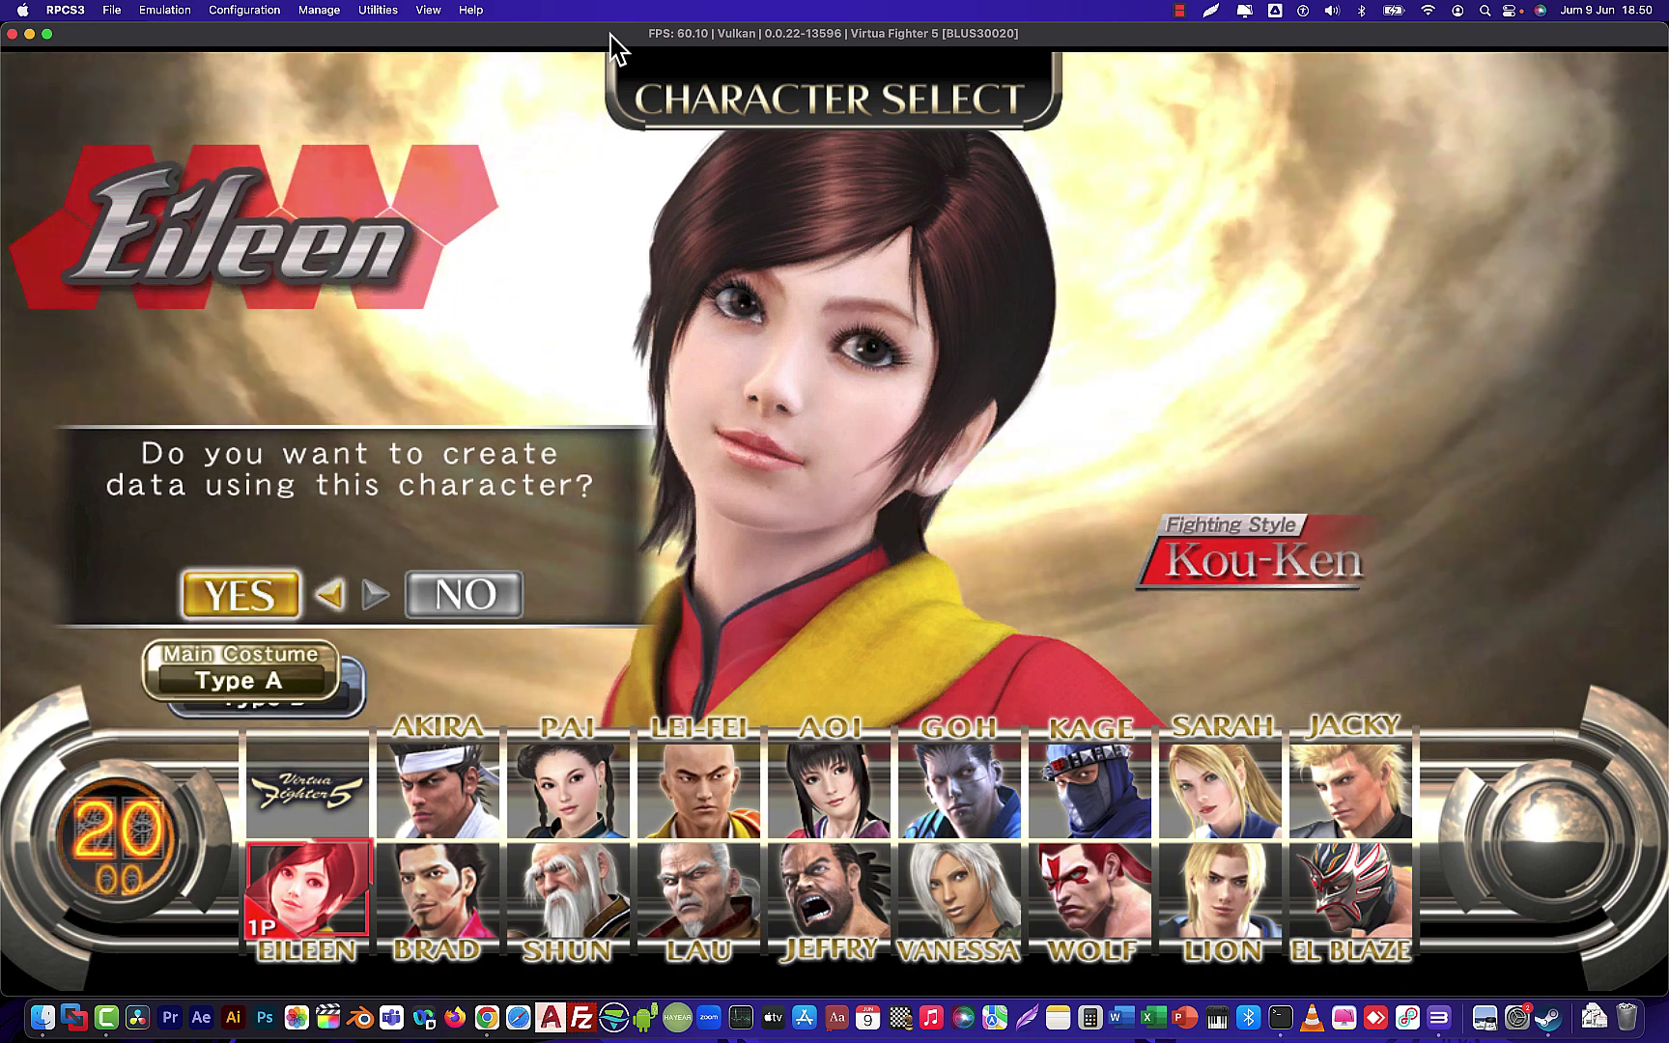
pyautogui.press('x')
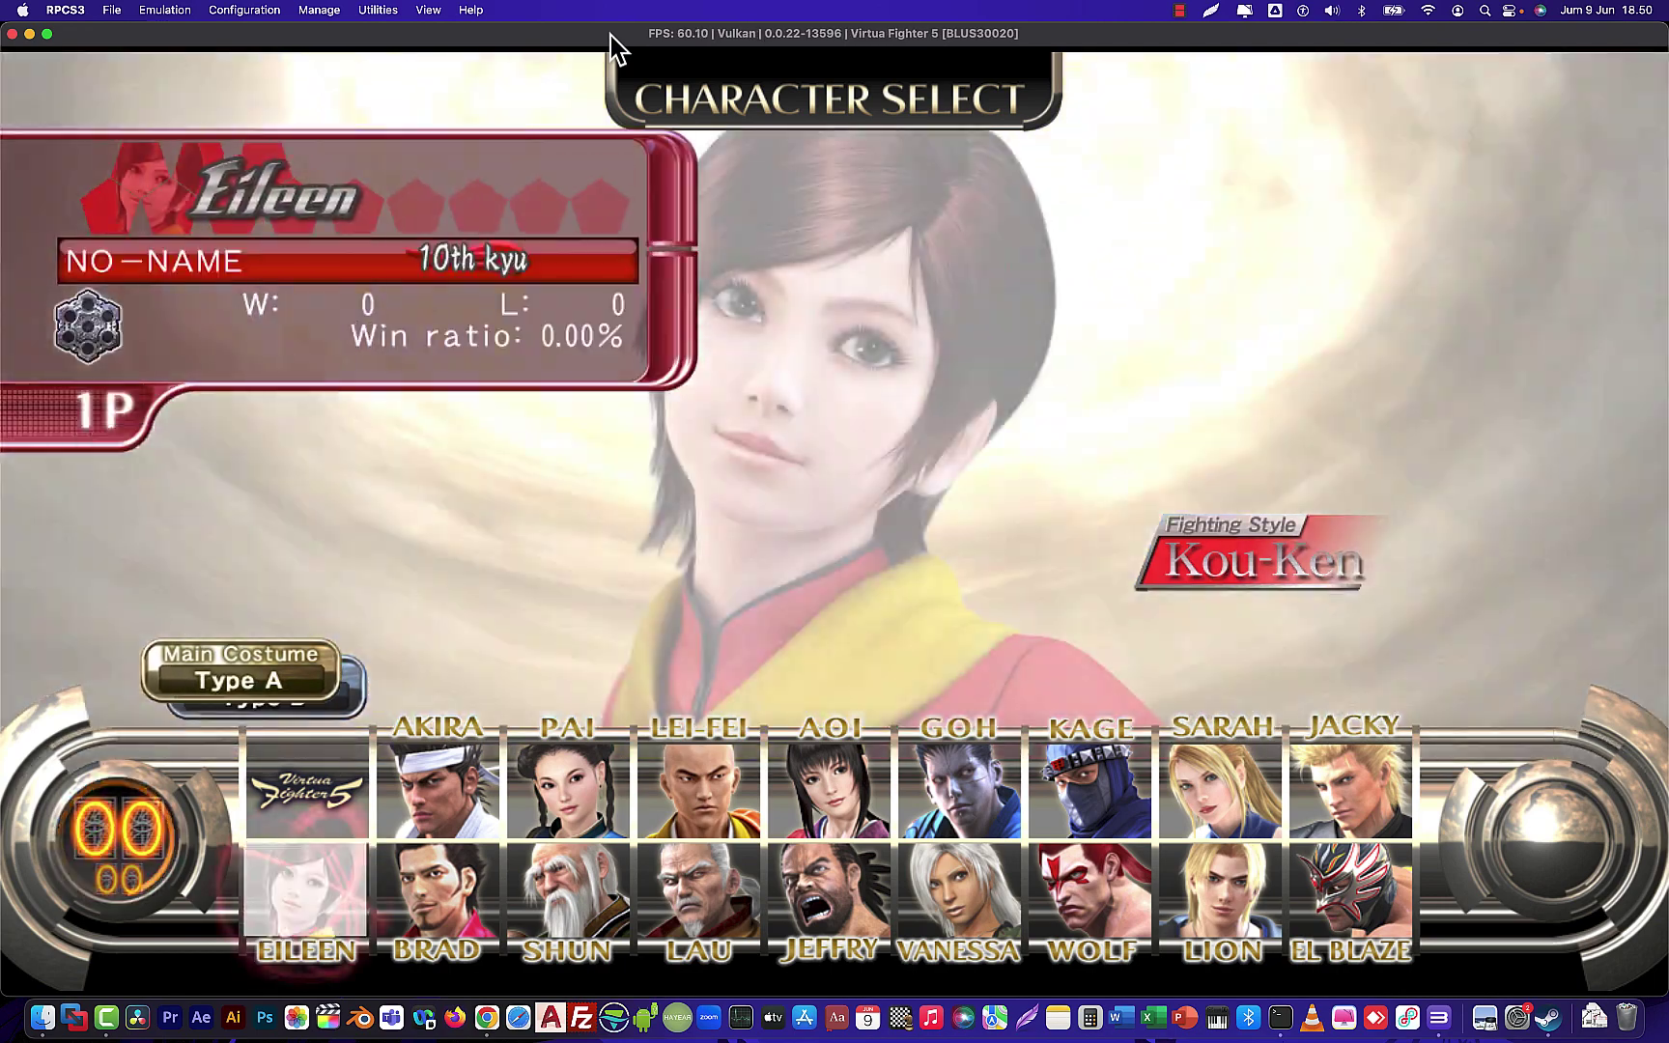